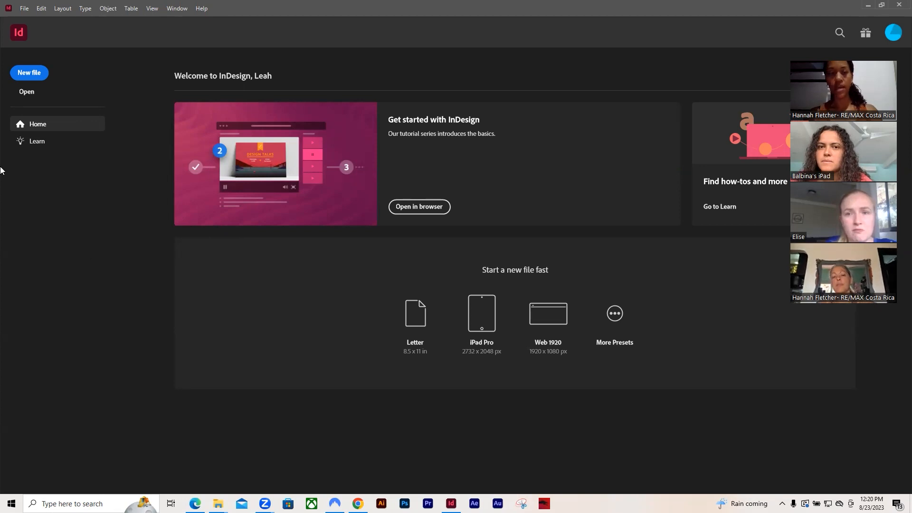
Start setting up a new document and change its units to inches.
click(31, 71)
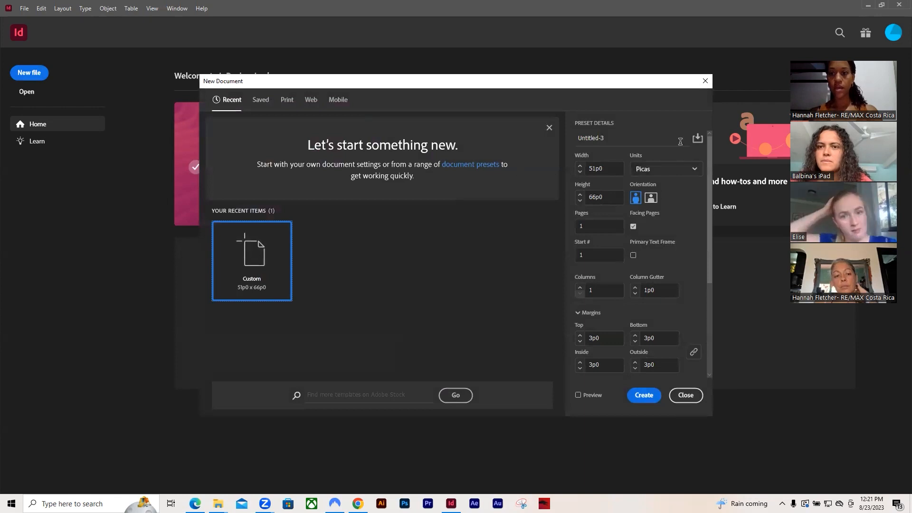
click(695, 170)
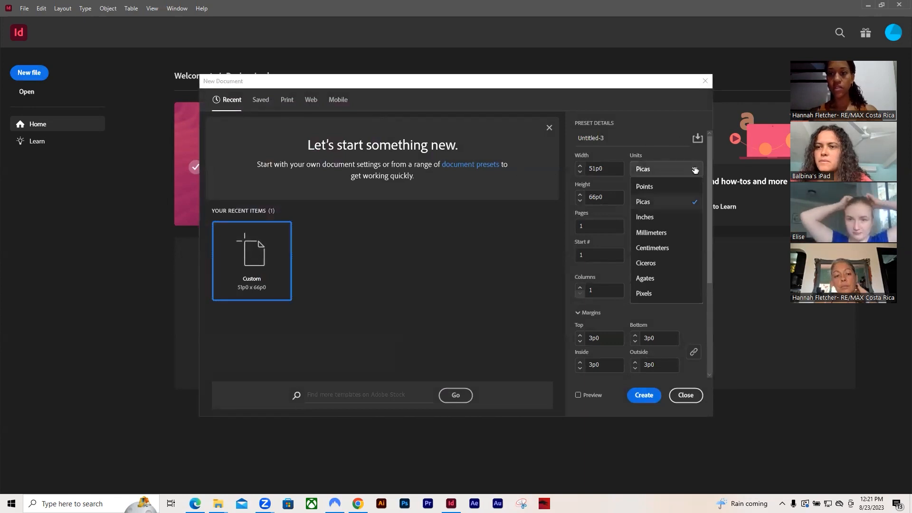
click(666, 215)
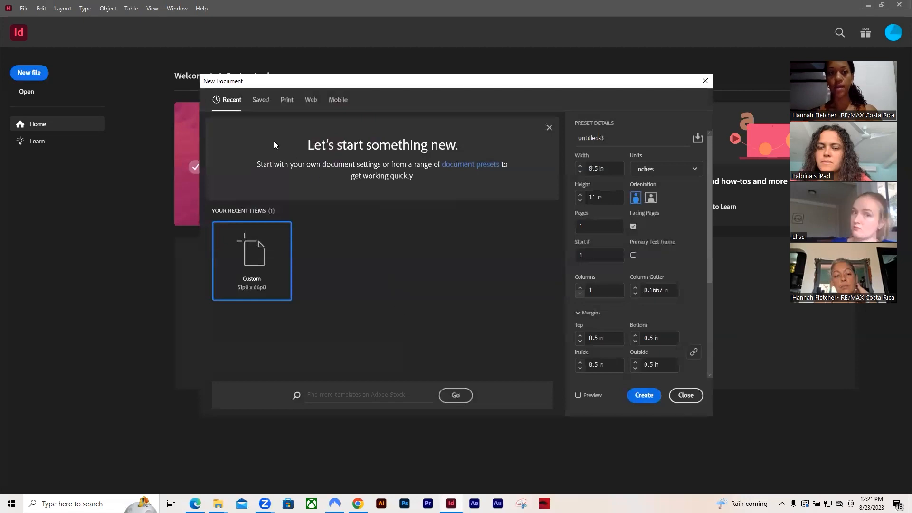
Browse the print and mobile document presets for the new file.
click(265, 106)
click(287, 101)
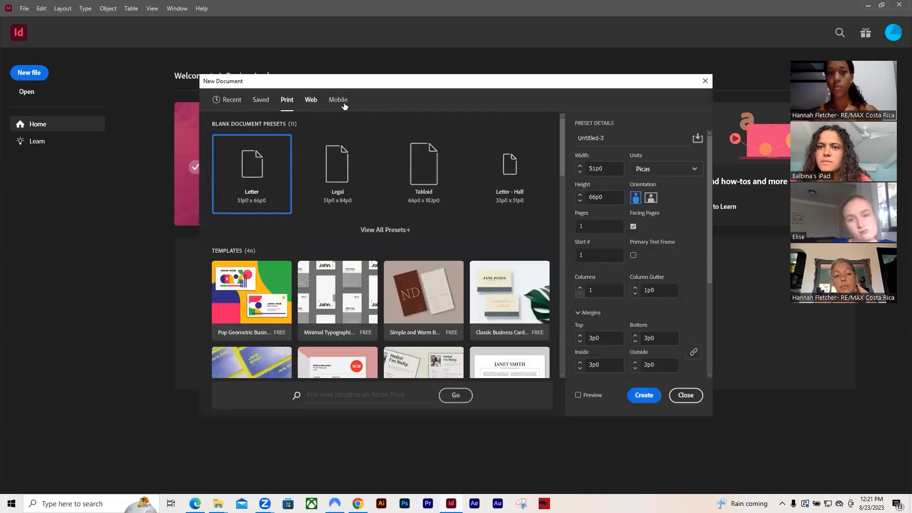
click(338, 100)
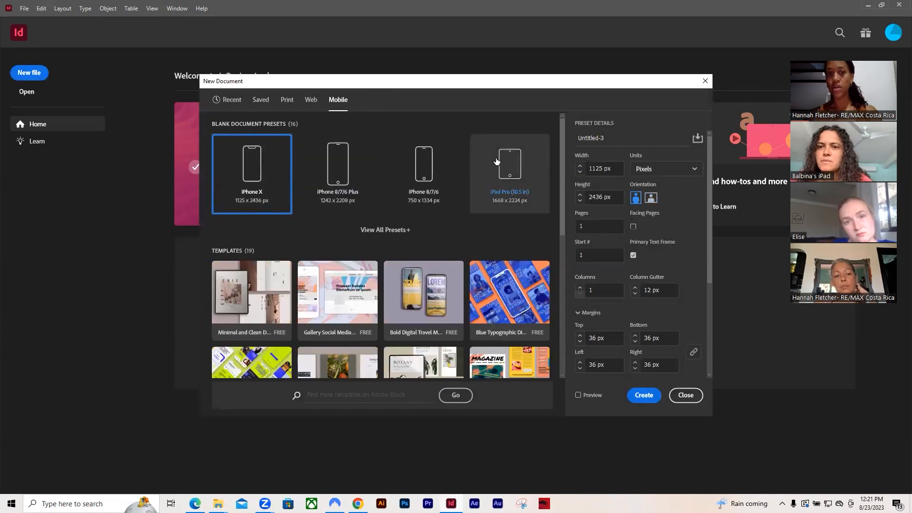
Use the print Letter preset and set the document units to inches.
click(288, 100)
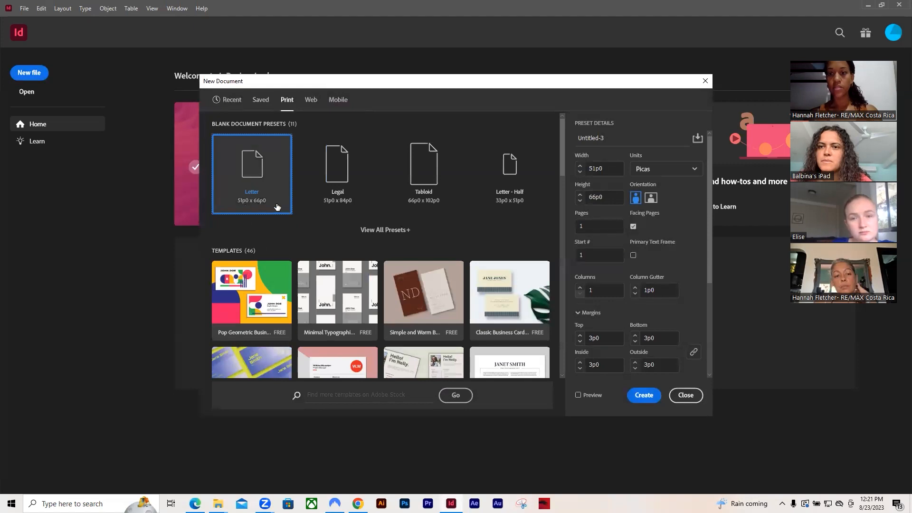
click(673, 170)
click(660, 218)
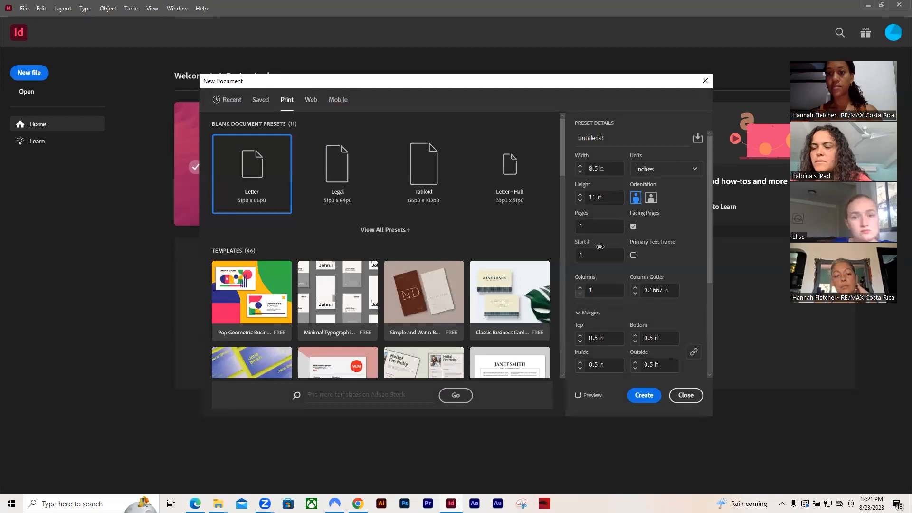
Set all four margins of the new document to 0.25 in.
scroll(664, 255, down, 3)
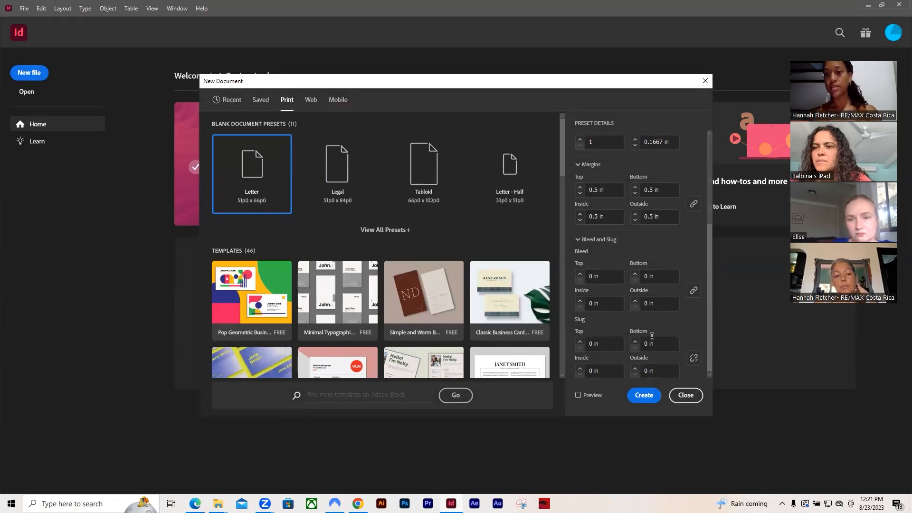
scroll(695, 248, up, 3)
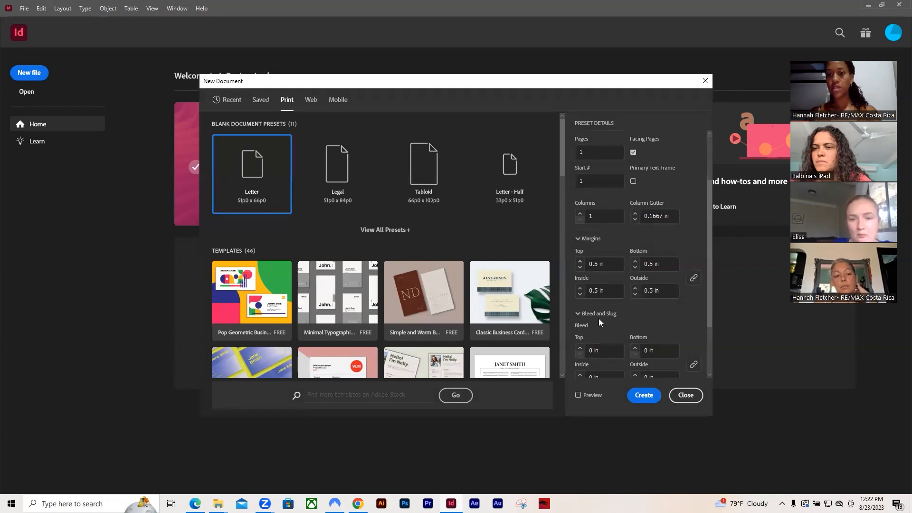
click(580, 267)
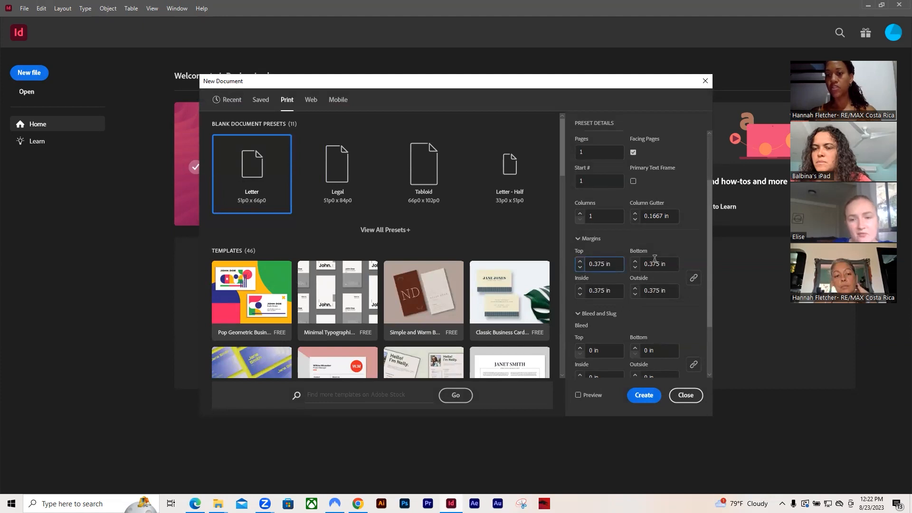
click(580, 267)
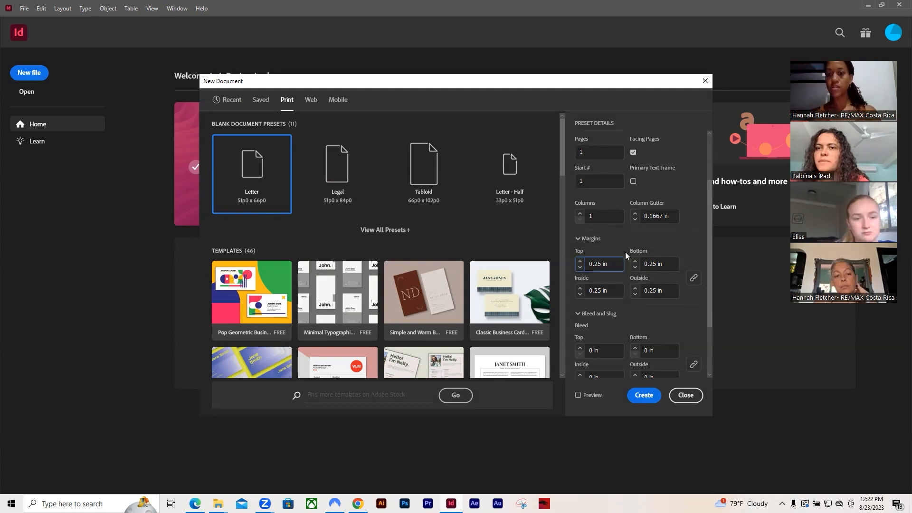
Set the bleed to 0.125 in on all sides and create the document.
scroll(676, 317, down, 3)
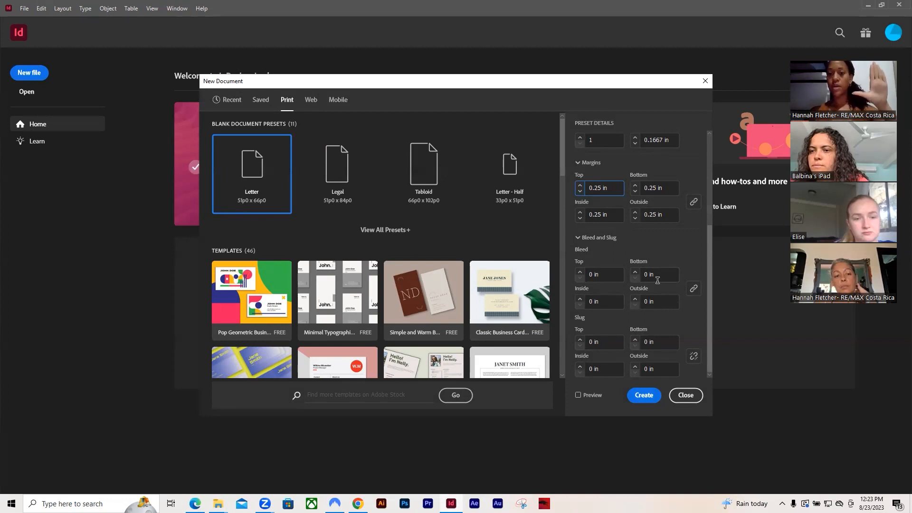
click(579, 271)
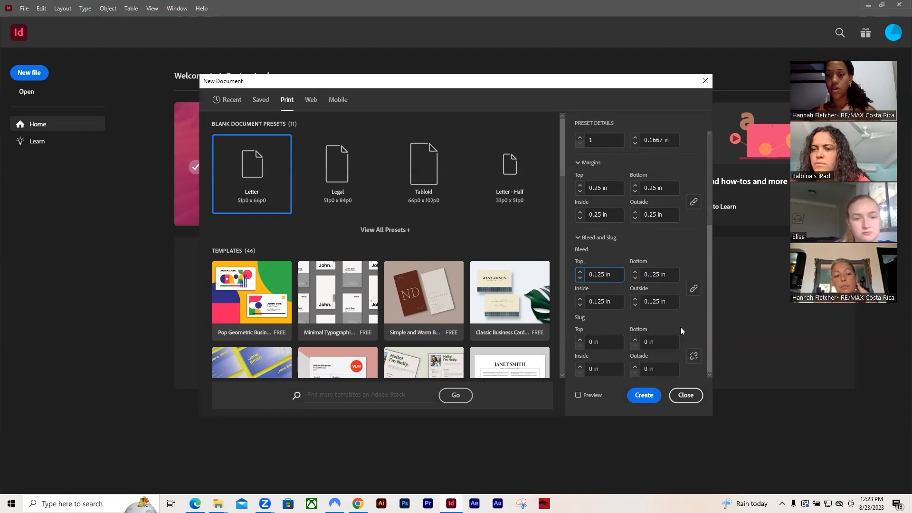
click(645, 397)
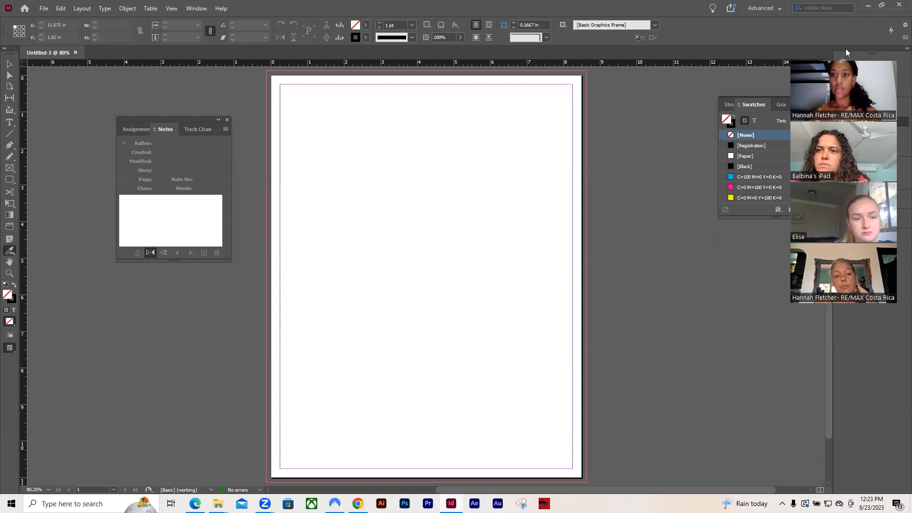
Move the video call thumbnails away from the panels and activate the Type tool.
drag(845, 48, 769, 223)
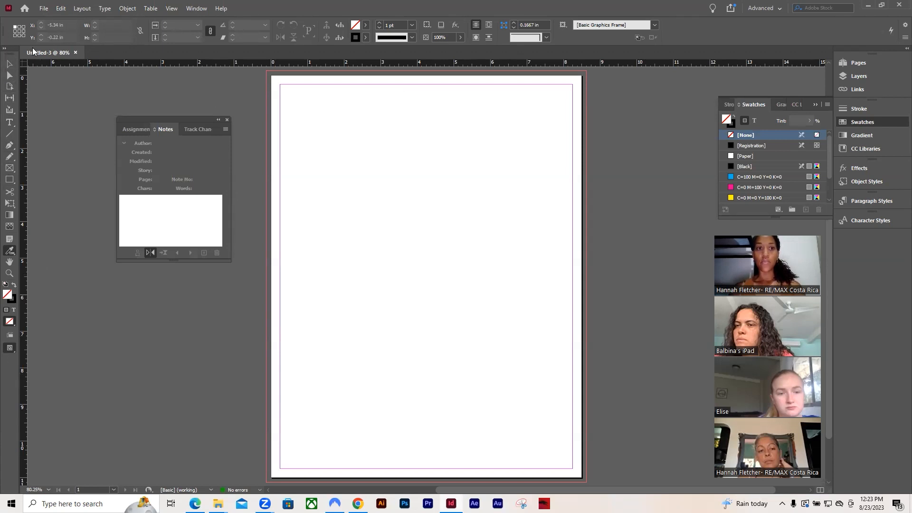
click(8, 77)
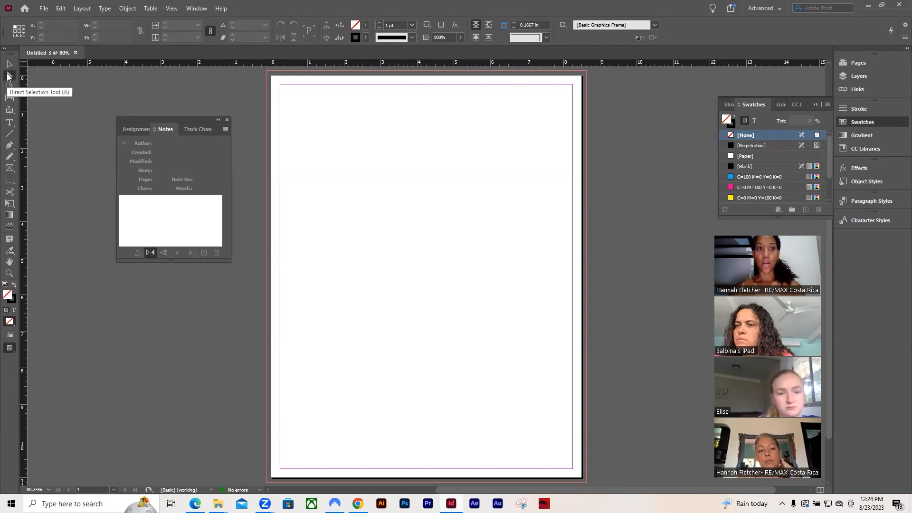
click(10, 124)
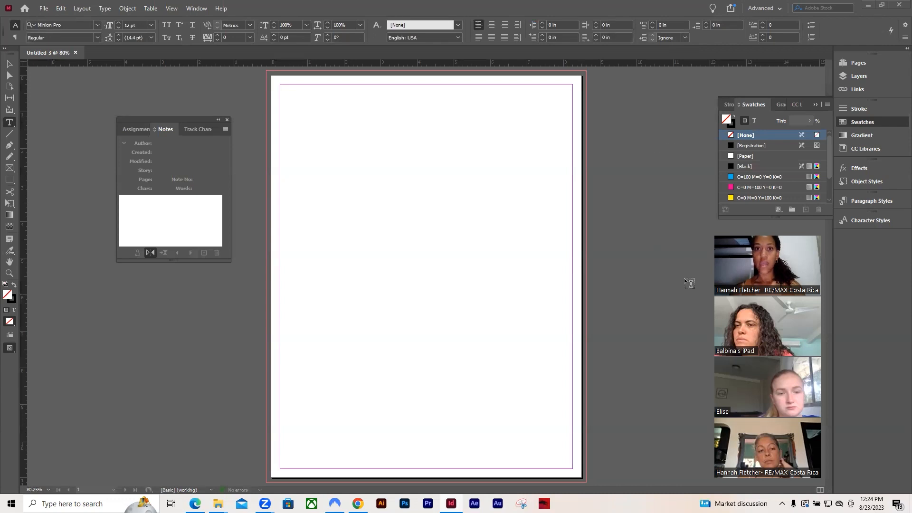
Restore the application to a floating window and minimise the browser behind it.
click(882, 5)
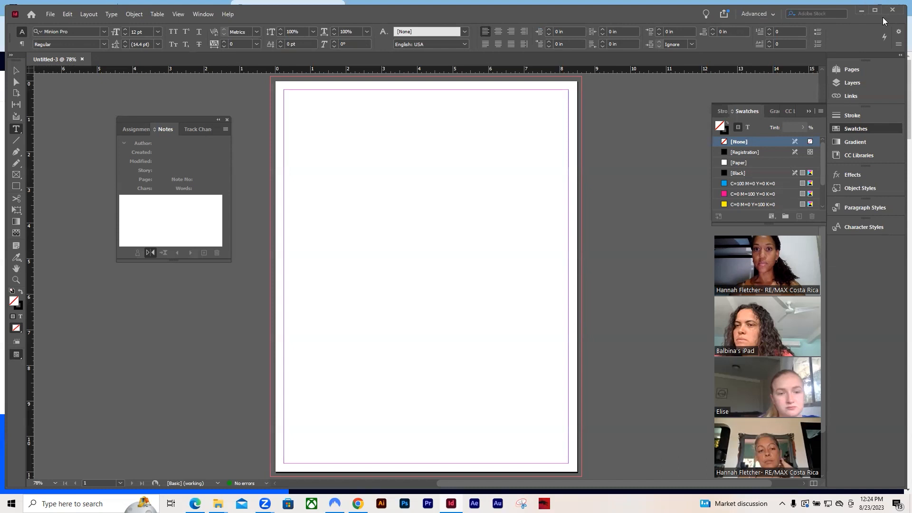
drag(885, 21, 885, 50)
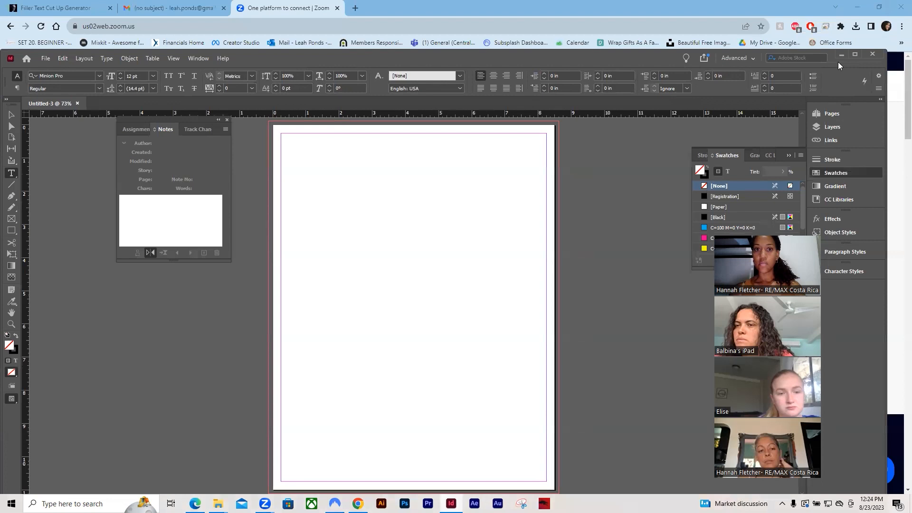
double_click(838, 62)
click(860, 6)
click(861, 8)
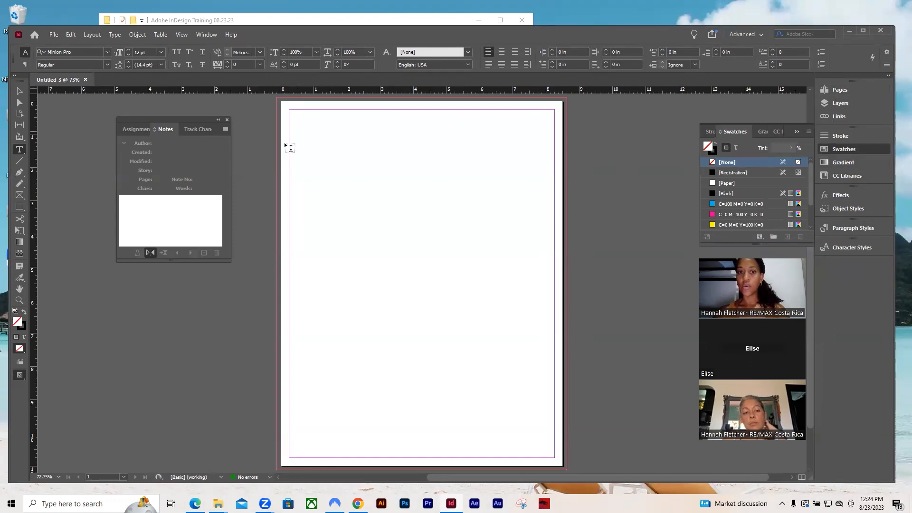
Add a two-page spread, pages 2-3, below page 1 of the document.
click(839, 88)
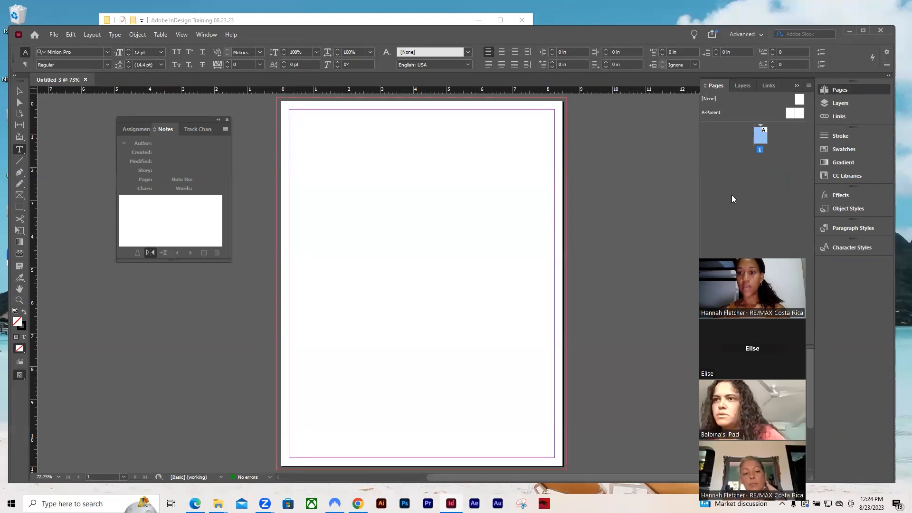
drag(798, 112, 763, 185)
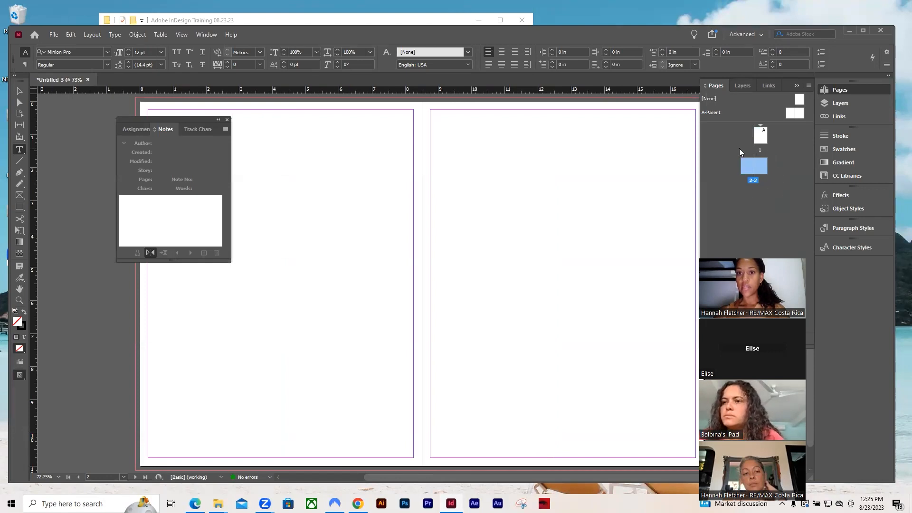
View page 1, page 2 and page 3 of the document in turn.
click(761, 134)
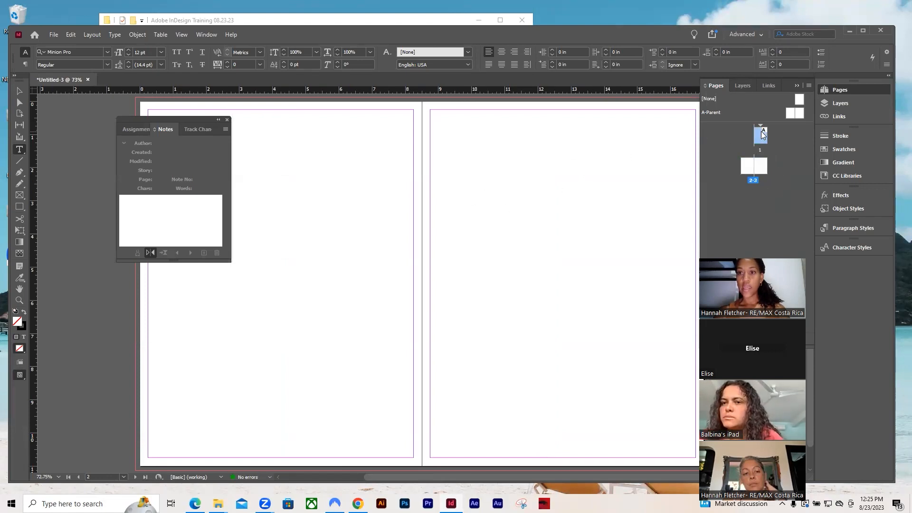
double_click(763, 137)
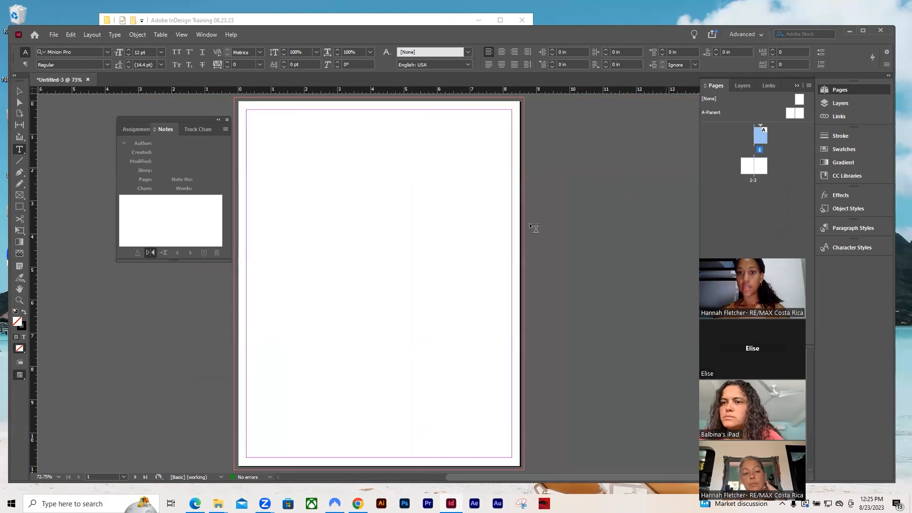
double_click(746, 170)
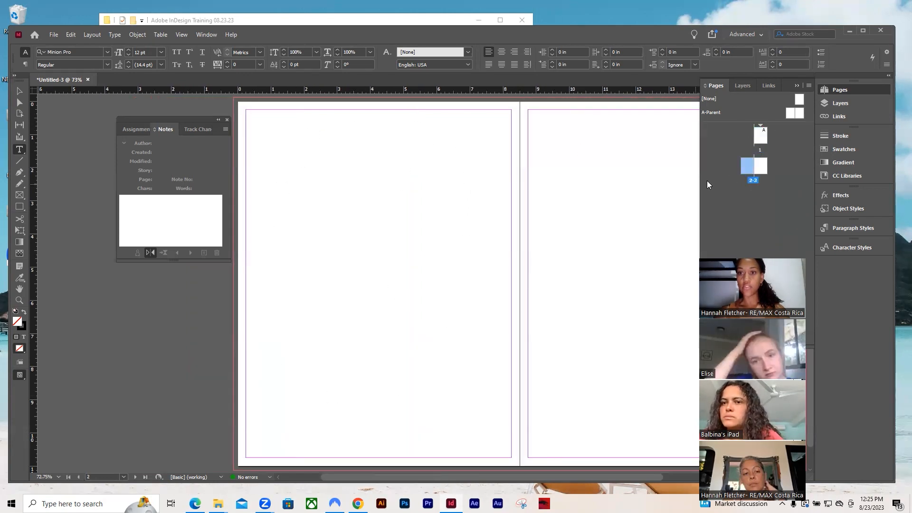
double_click(760, 166)
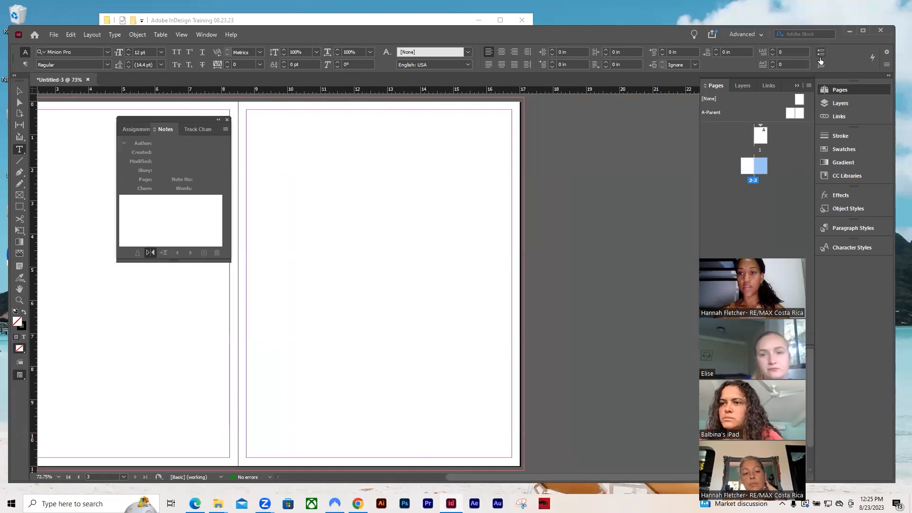
Return to page 1 and add another two-page spread, pages 4-5, below pages 2-3.
click(760, 136)
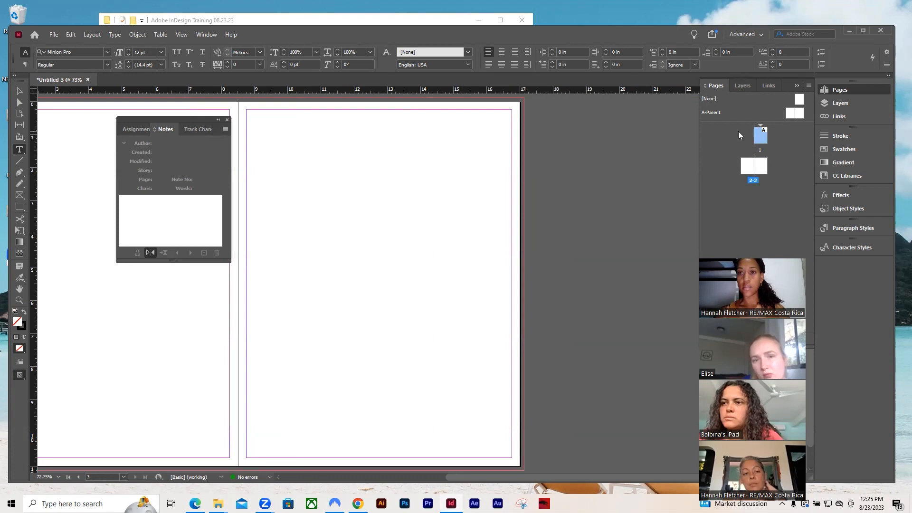
double_click(760, 136)
drag(802, 97, 750, 197)
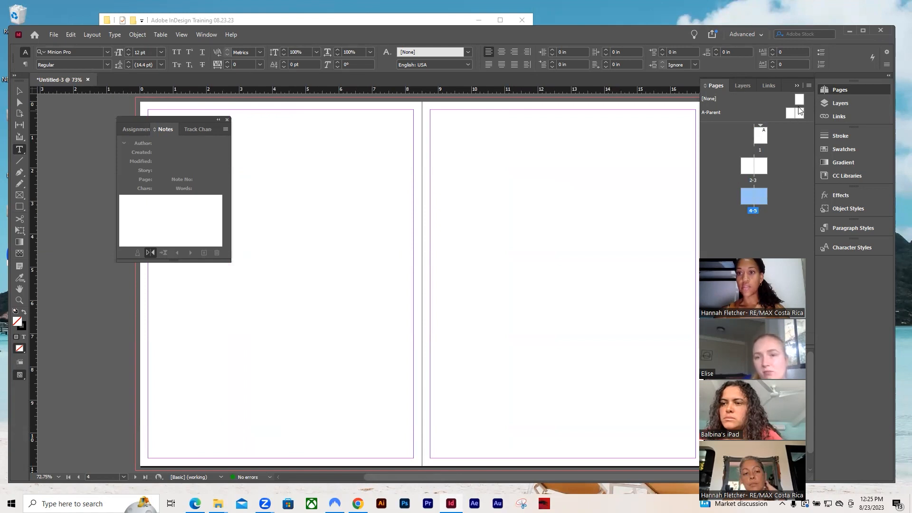
Examine how the single first page and the facing-page spreads are laid out in the document.
scroll(639, 219, up, 6)
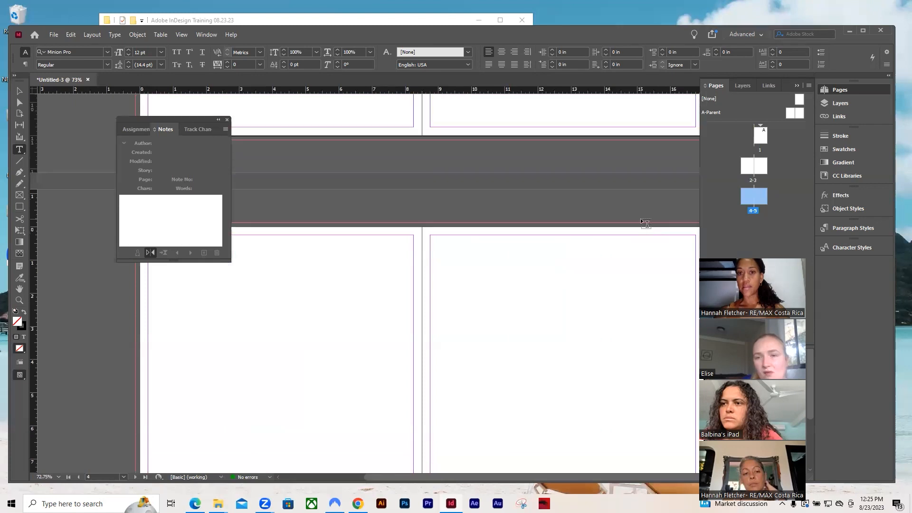
scroll(634, 228, down, 4)
scroll(635, 228, up, 10)
scroll(636, 231, down, 10)
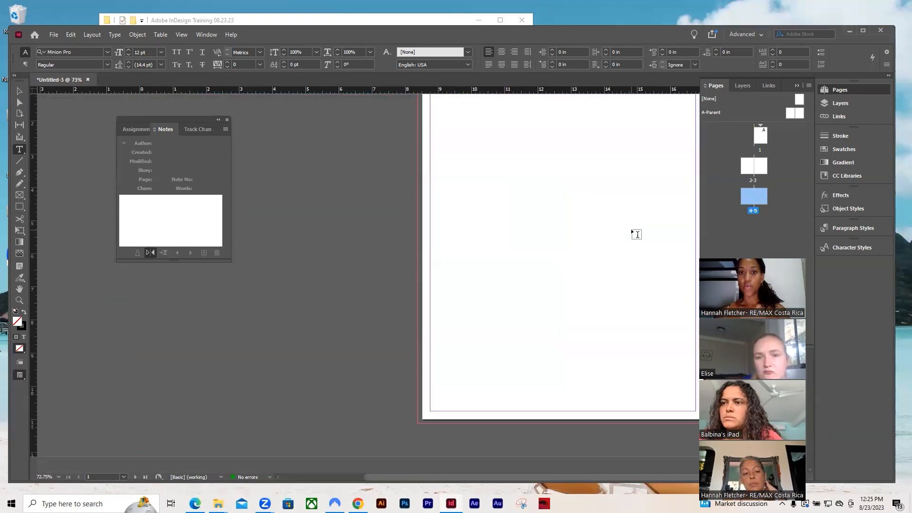
scroll(630, 230, down, 4)
scroll(630, 230, up, 3)
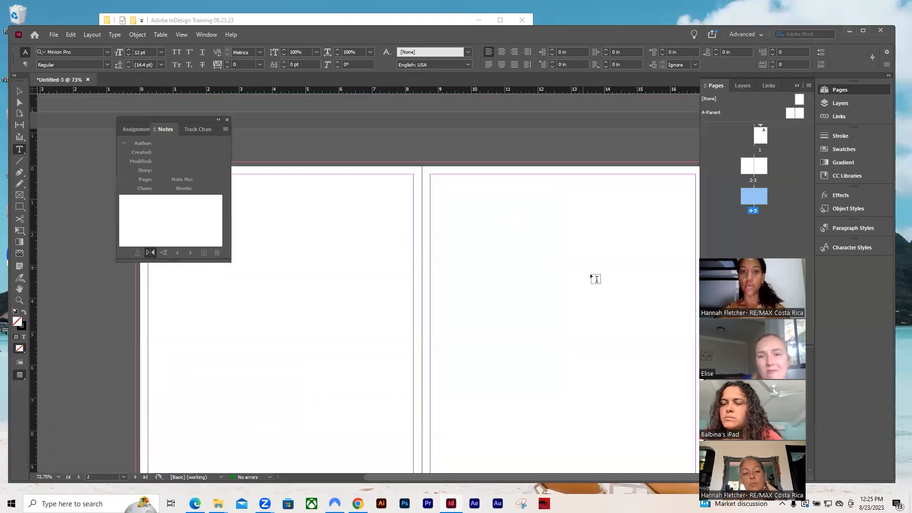
scroll(447, 232, down, 1)
scroll(453, 237, down, 2)
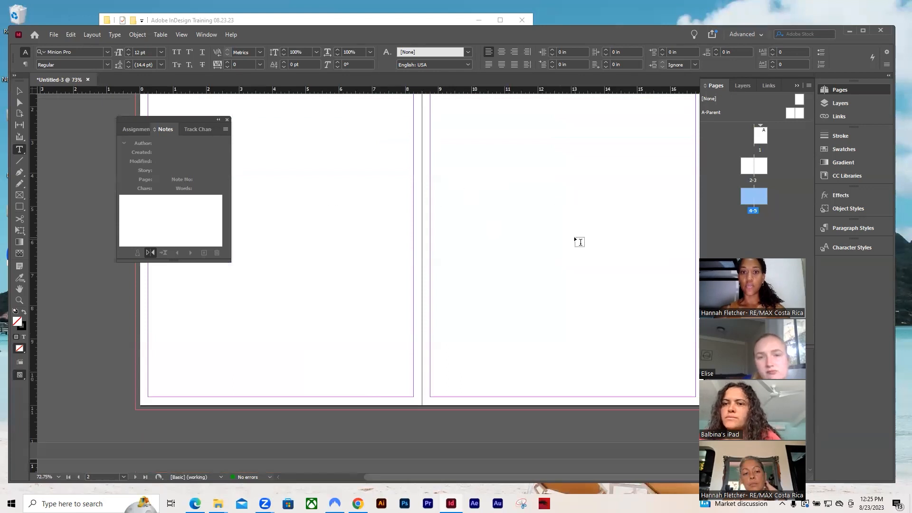
scroll(574, 235, up, 3)
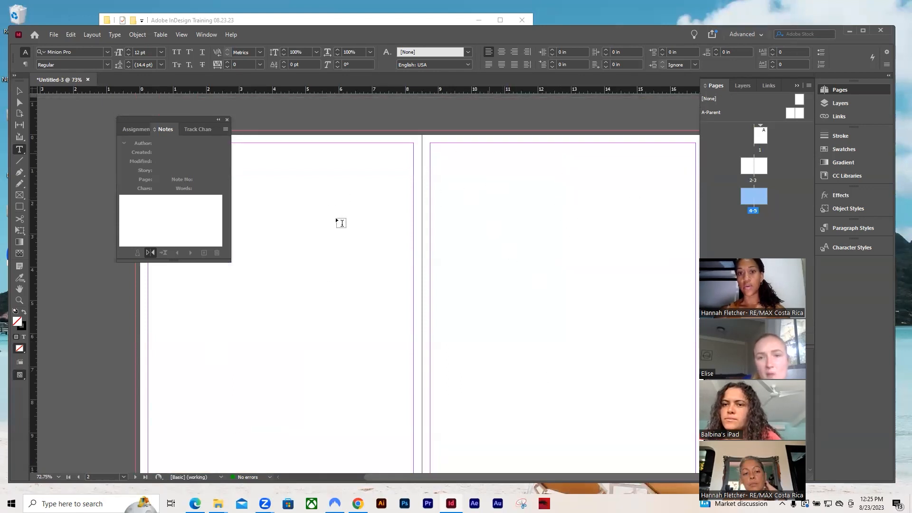
scroll(608, 265, up, 3)
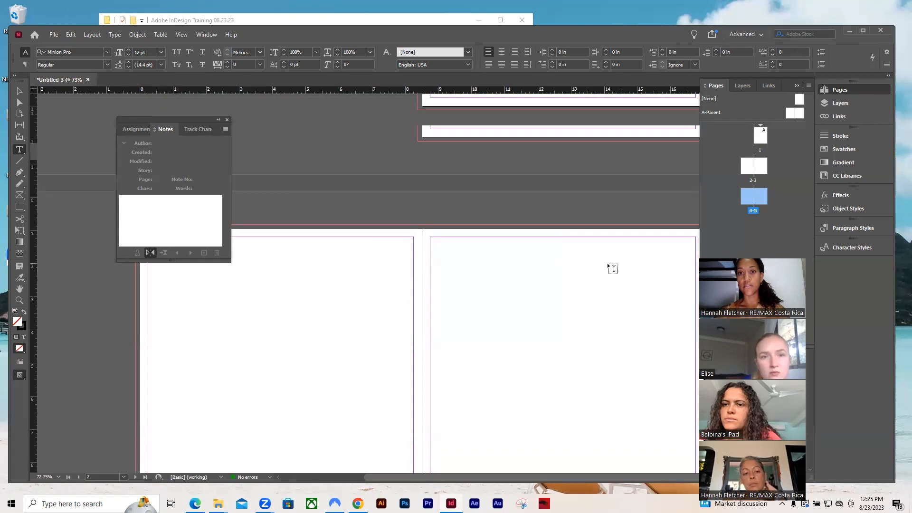
scroll(608, 265, down, 3)
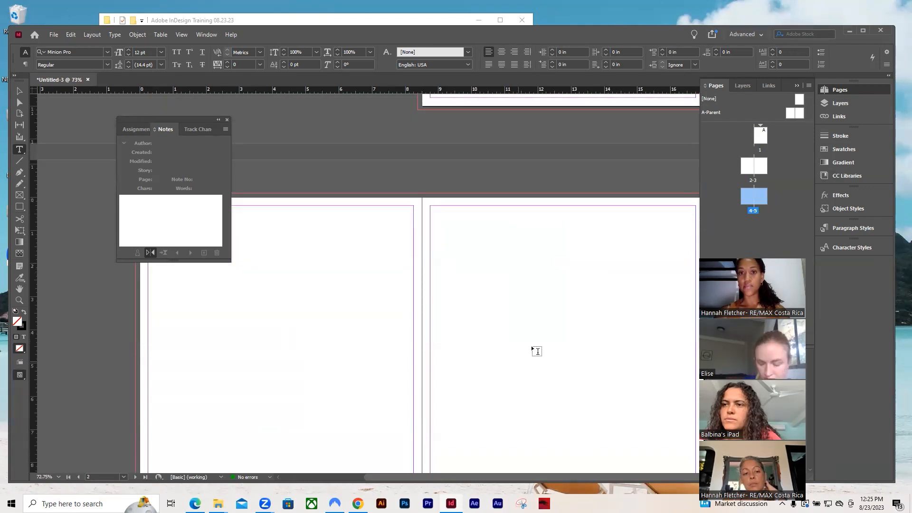
Return to page 1, centre it in the view and move the floating Notes panel clear beside the page.
scroll(527, 338, up, 2)
scroll(525, 333, up, 4)
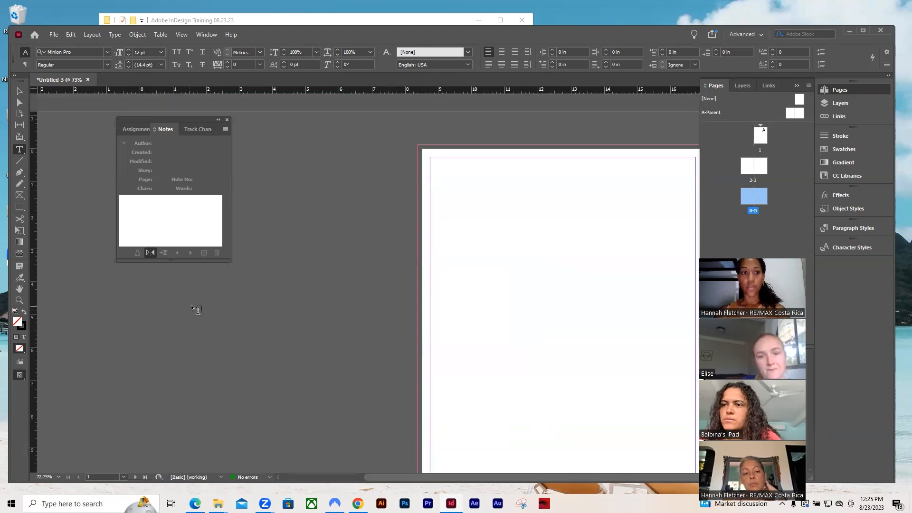
scroll(191, 304, down, 1)
click(19, 288)
drag(403, 286, 267, 314)
drag(169, 123, 617, 119)
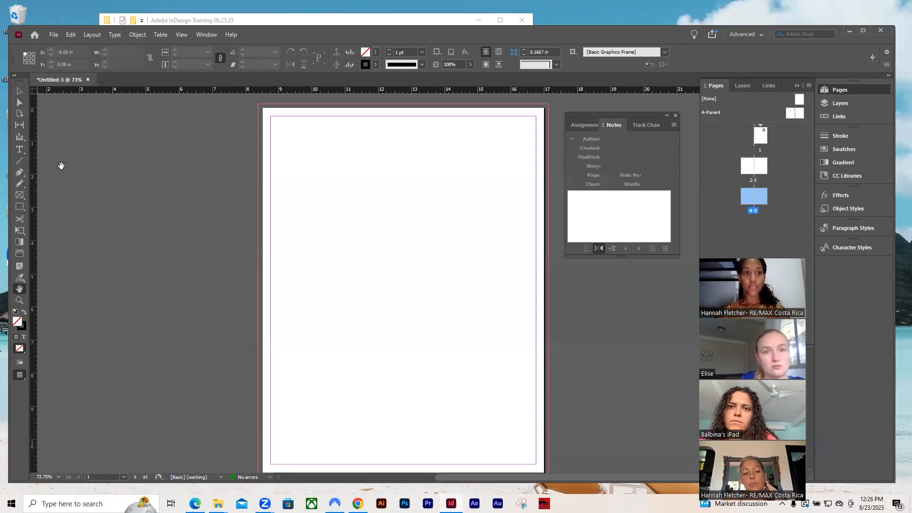
Draw an empty rectangle frame about 4.38 in wide and 4.26 in high in the upper part of page 1.
click(53, 37)
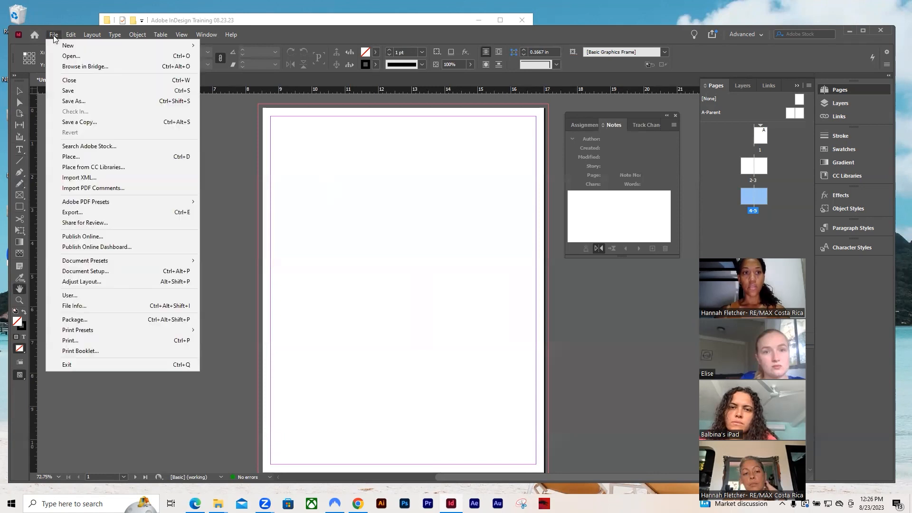
click(203, 136)
click(20, 194)
drag(299, 160, 444, 301)
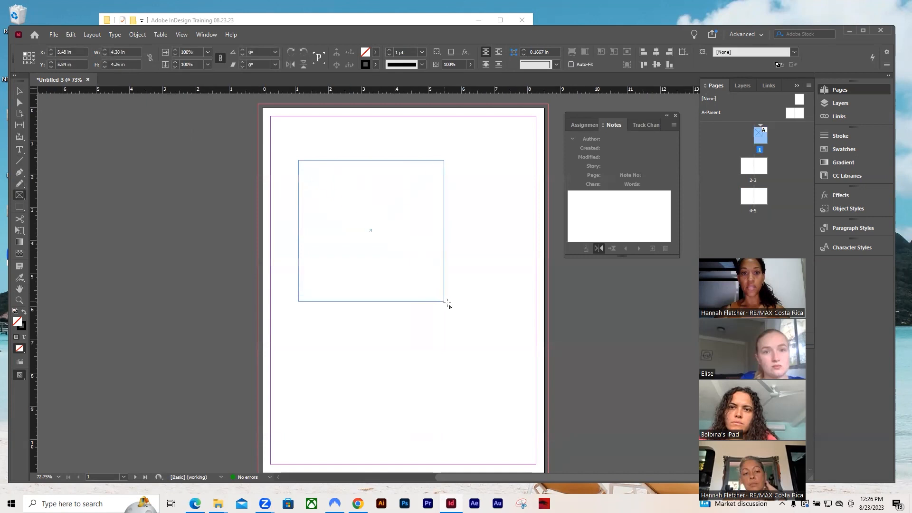
Place the image cosmic-timetraveler-LgrGHYZzBSk-unsplash from the training images folder into the selected frame.
click(53, 35)
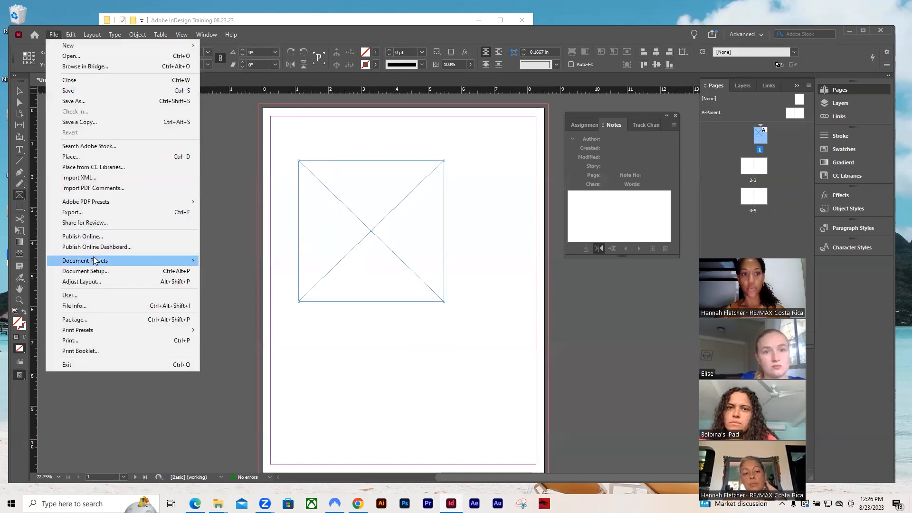
click(79, 158)
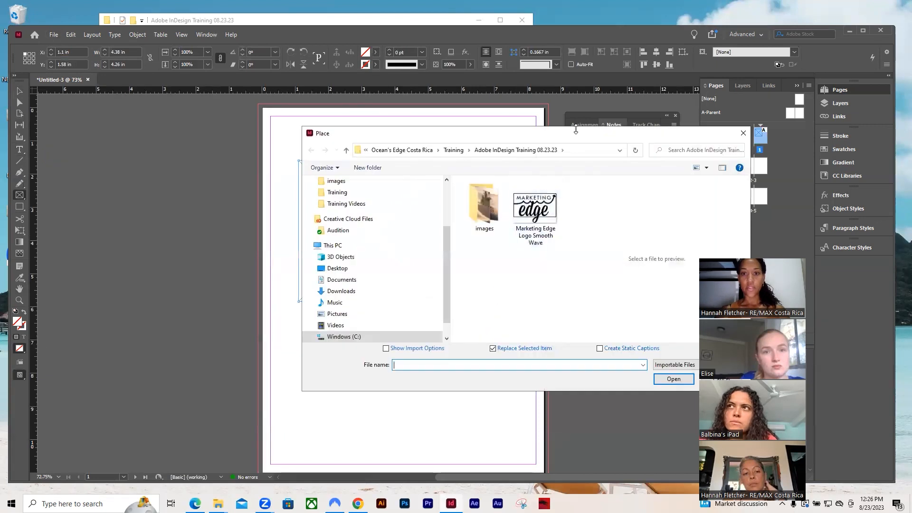
double_click(481, 198)
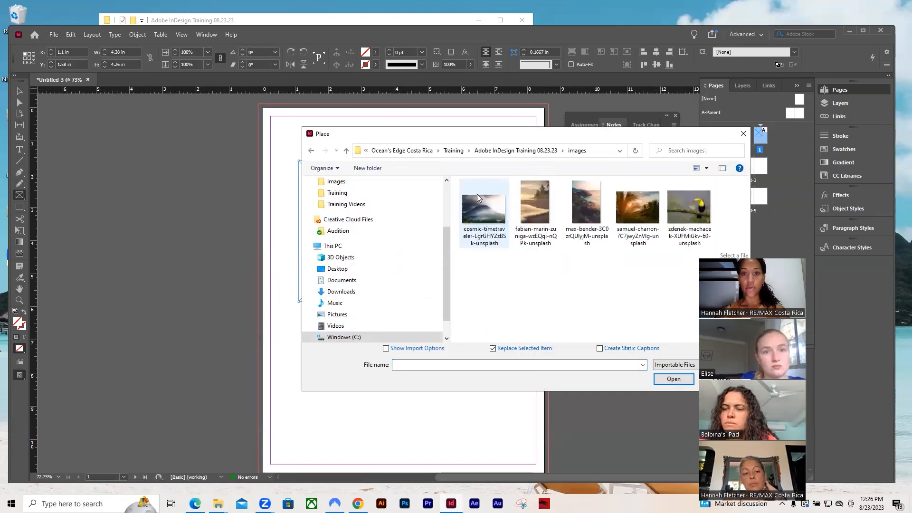
click(488, 210)
click(679, 379)
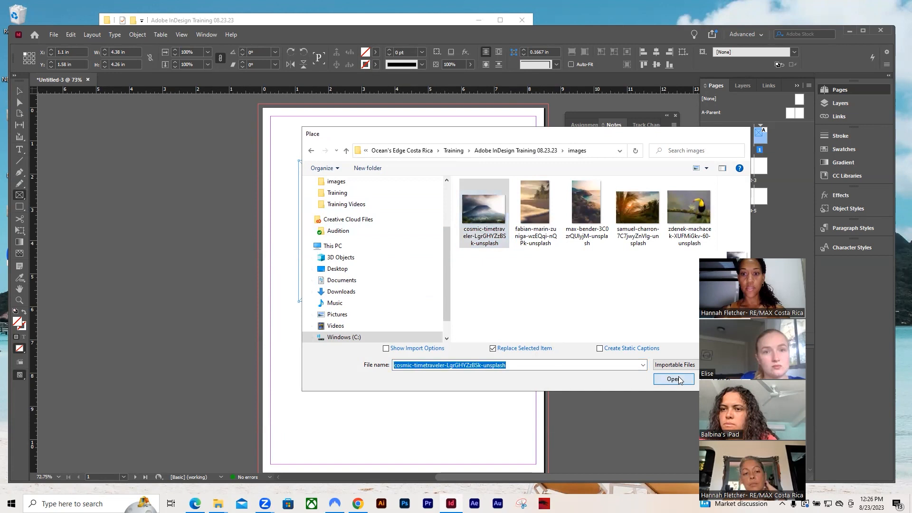
Try fitting the frame to its content, and undo that fitting.
right_click(360, 212)
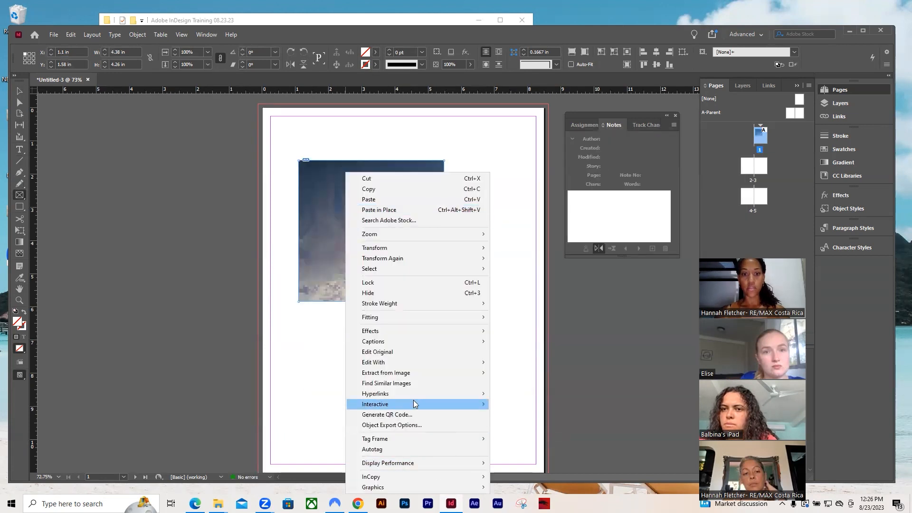
mouse_move(427, 317)
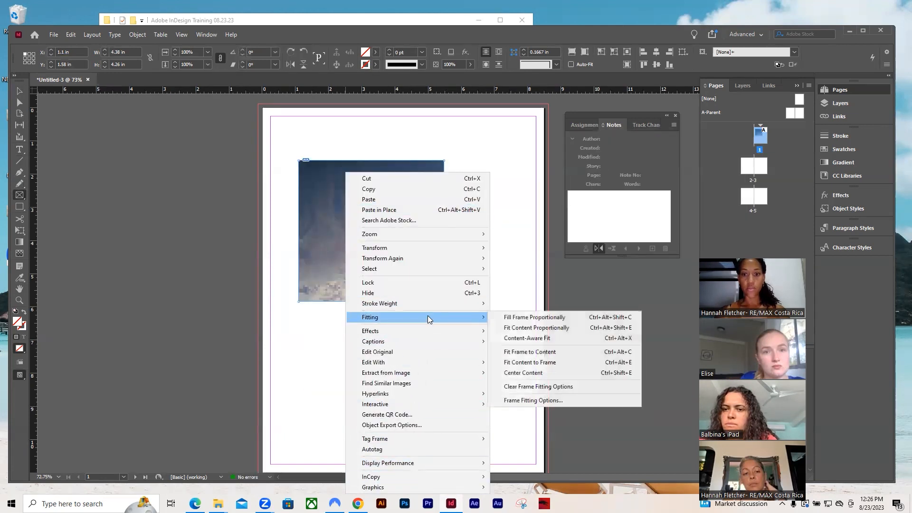
click(559, 356)
key(ctrl+z)
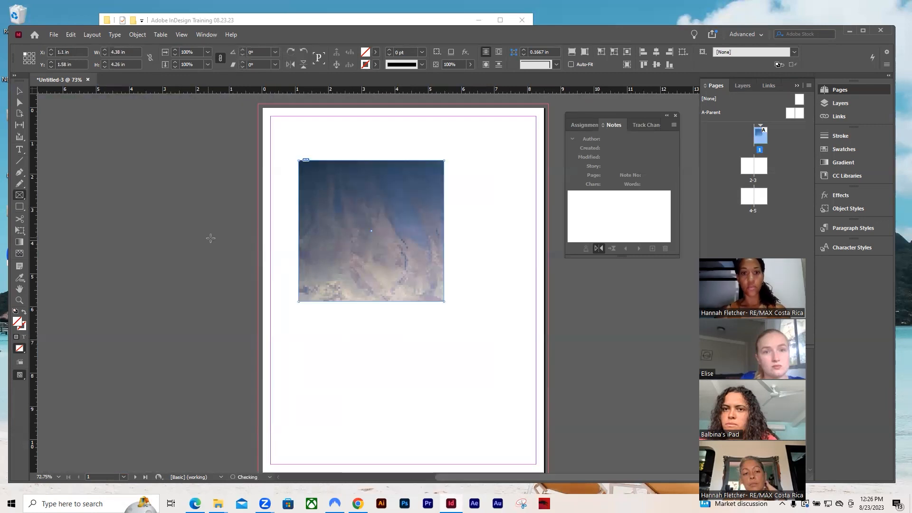
Fit the placed volcano image to its frame with Fit Content to Frame.
right_click(350, 229)
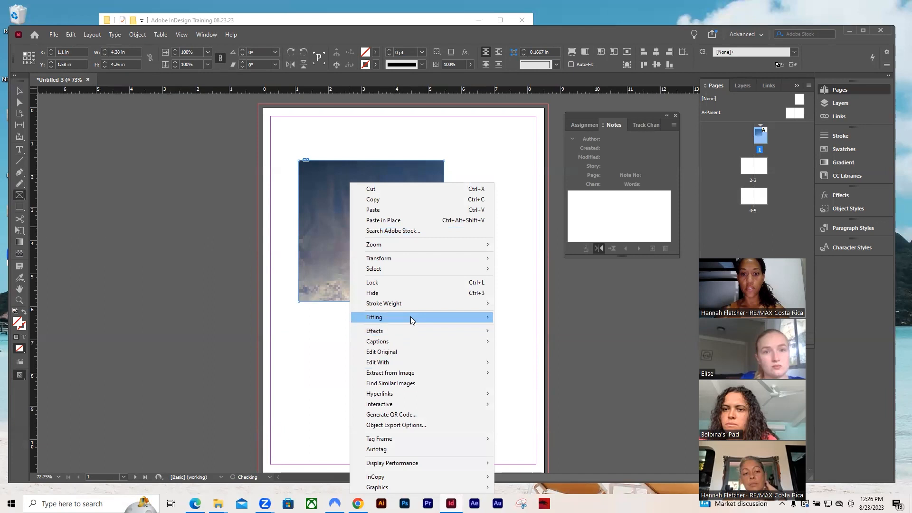
mouse_move(411, 317)
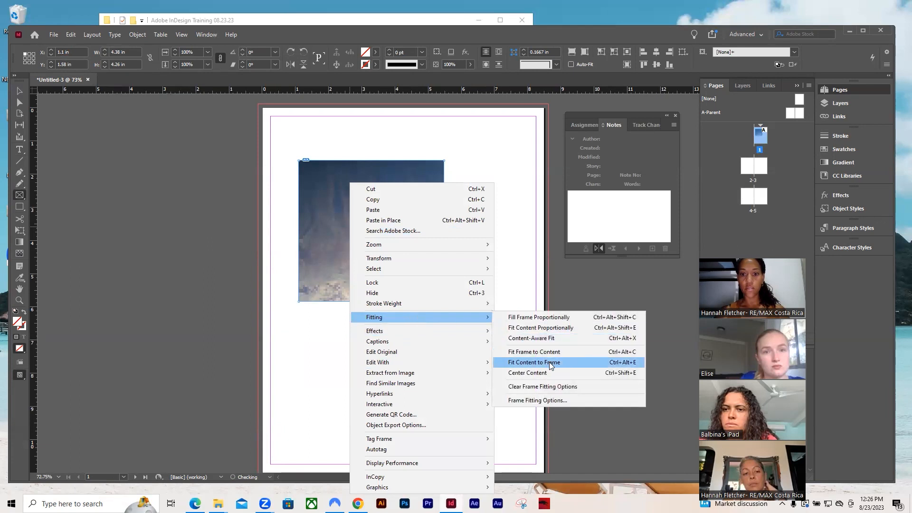
click(551, 364)
Move the frame together with its image to about X 1.9 in, Y 1.34 in on page 1.
key(v)
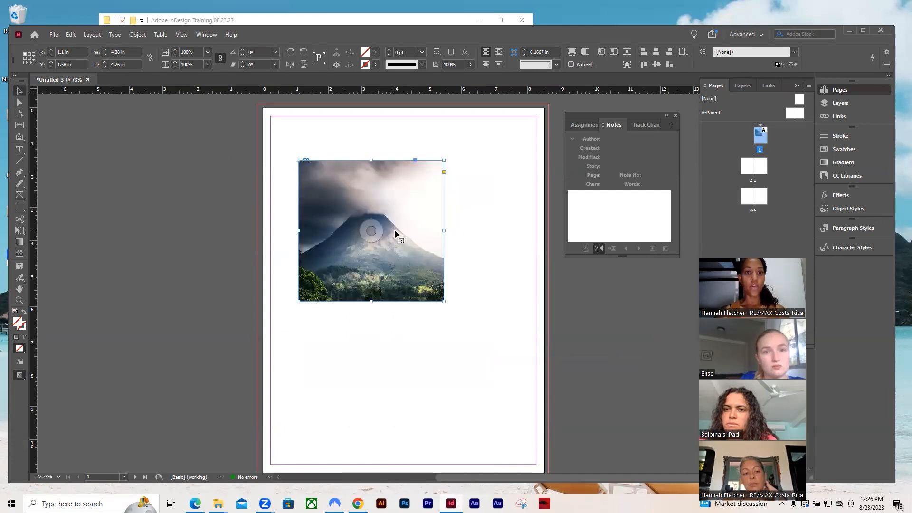
drag(327, 175, 345, 161)
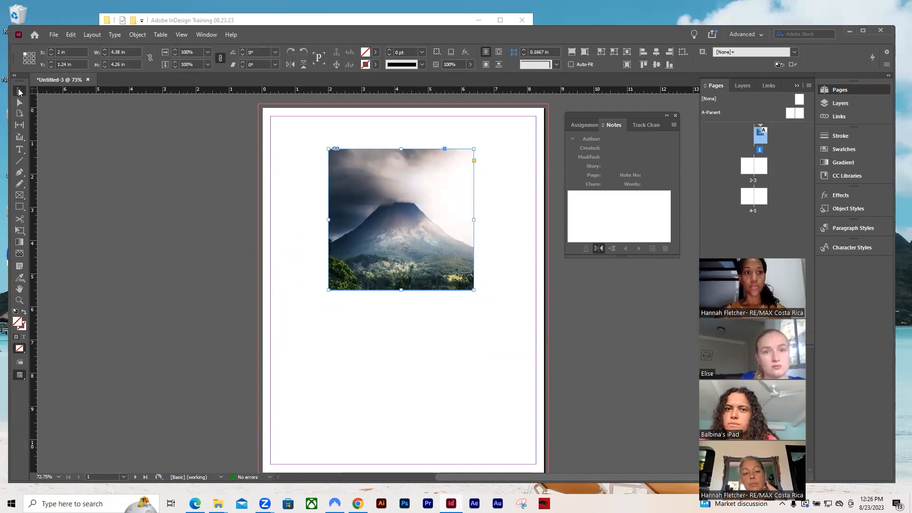
drag(372, 237, 379, 267)
drag(367, 213, 357, 186)
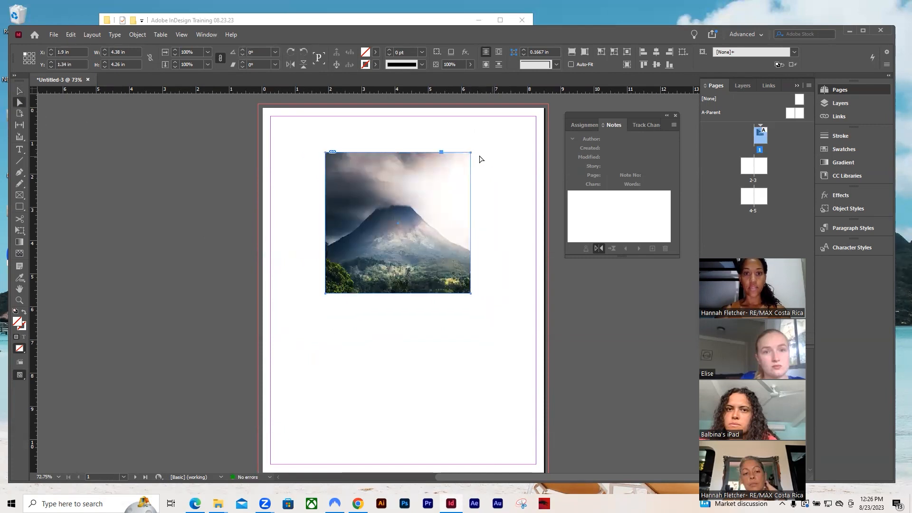
Using Direct Selection, shift the frame independently to about X 1.78 in, Y 2.1 in and reposition the image inside it.
drag(468, 157, 464, 181)
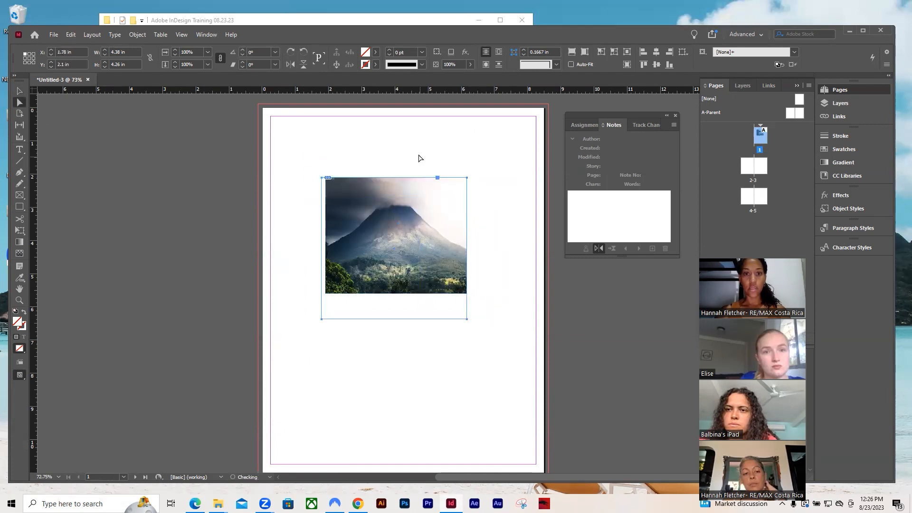
click(418, 157)
drag(396, 262, 417, 314)
mouse_move(385, 258)
mouse_down()
mouse_move(397, 253)
mouse_move(387, 292)
mouse_move(452, 286)
mouse_move(393, 272)
mouse_up()
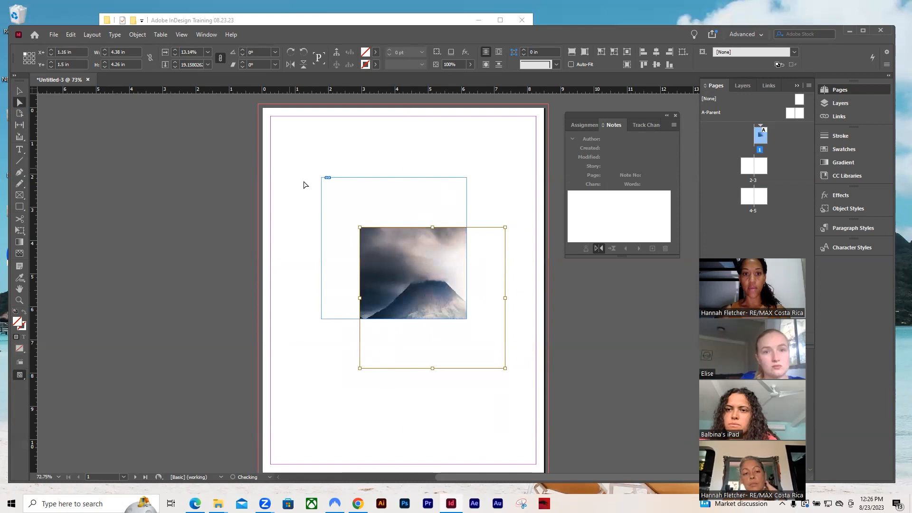
drag(439, 300, 379, 256)
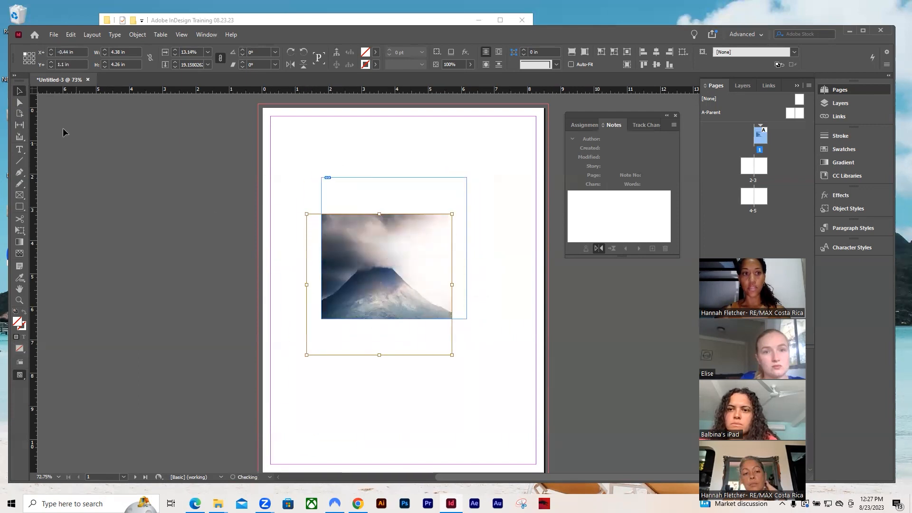
Move the frame with its image down to about Y 2.6 in, and delete it from page 1.
click(62, 127)
drag(371, 181, 357, 210)
click(64, 132)
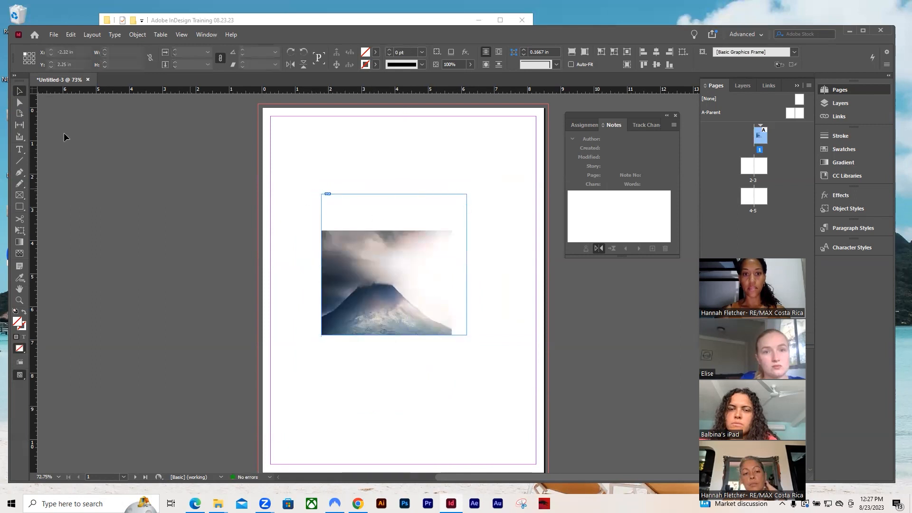
click(346, 254)
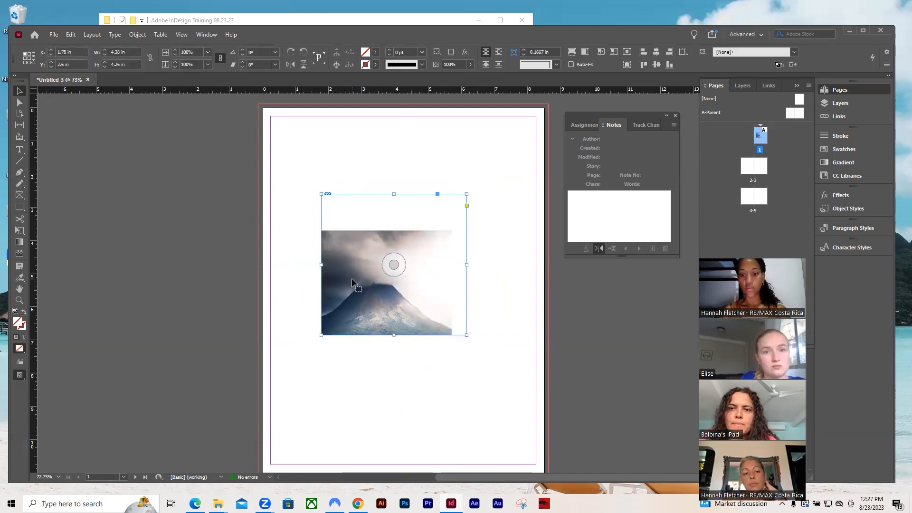
key(Delete)
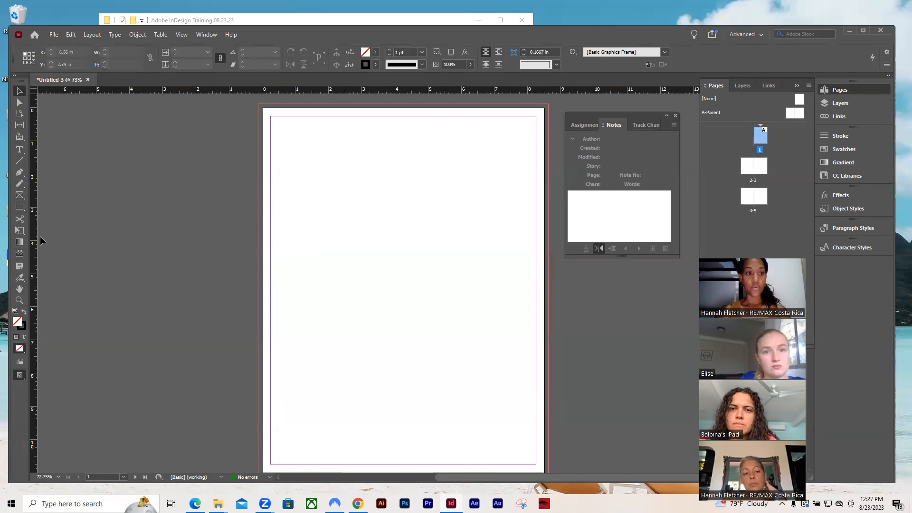
Draw a rectangle about 3.54 by 4.7 in on page 1, with fill C=0 M=100 Y=0 K=0 and stroke None.
drag(294, 162, 412, 318)
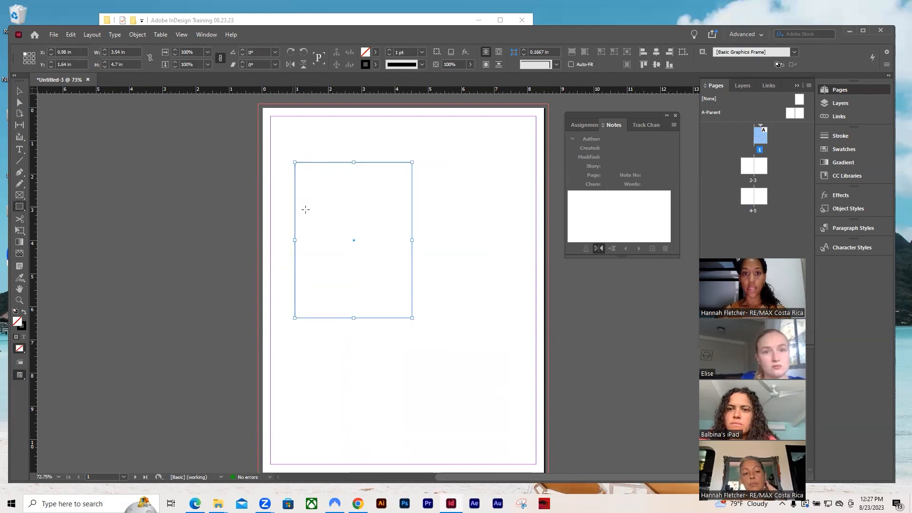
click(378, 52)
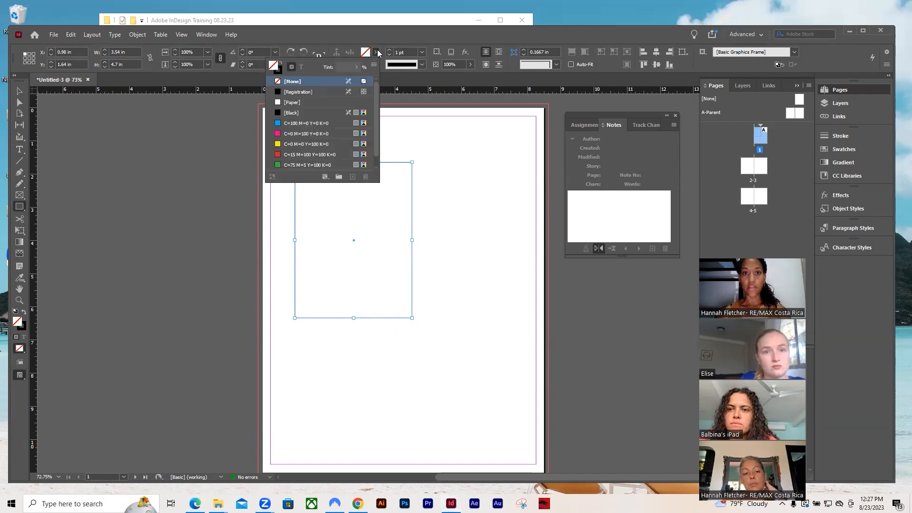
click(291, 133)
click(278, 70)
click(277, 81)
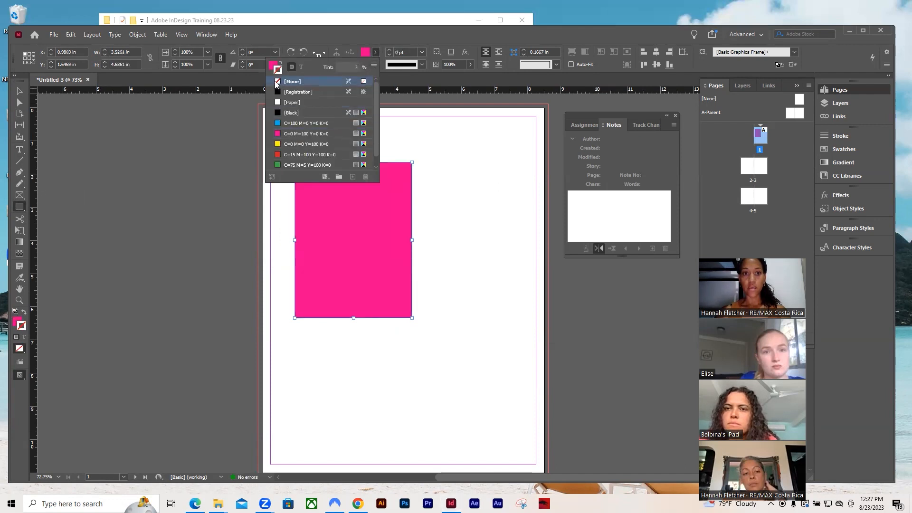
Reposition the magenta rectangle and place a copy of it alongside at about X 4.46 in, Y 1.2 in.
click(18, 92)
drag(327, 236, 457, 198)
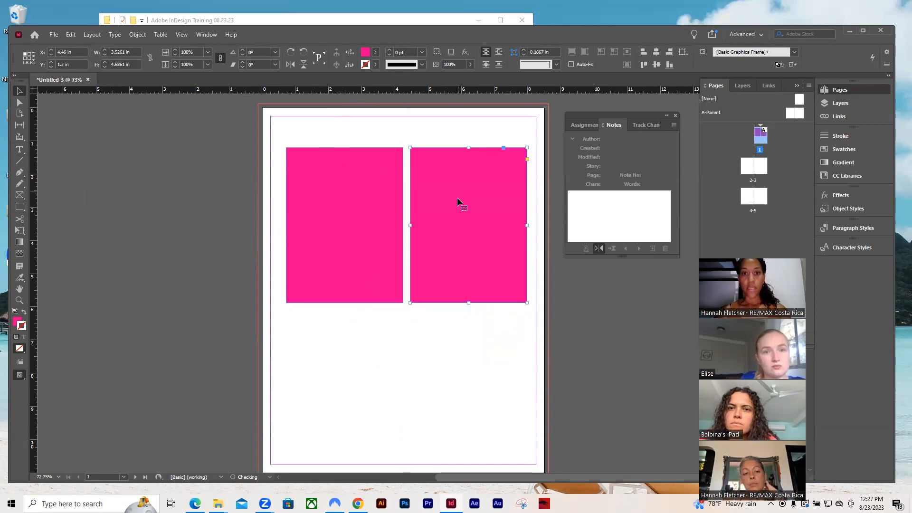
click(399, 132)
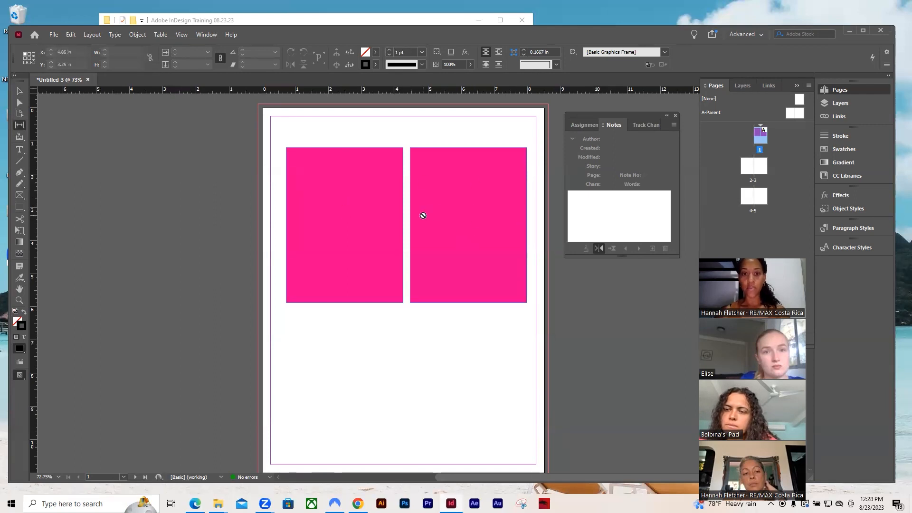
Use the Gap tool to shift the gap between the magenta rectangles, narrowing the first one and widening its copy.
mouse_move(405, 214)
mouse_down()
mouse_move(335, 216)
mouse_move(455, 226)
mouse_move(398, 225)
mouse_up()
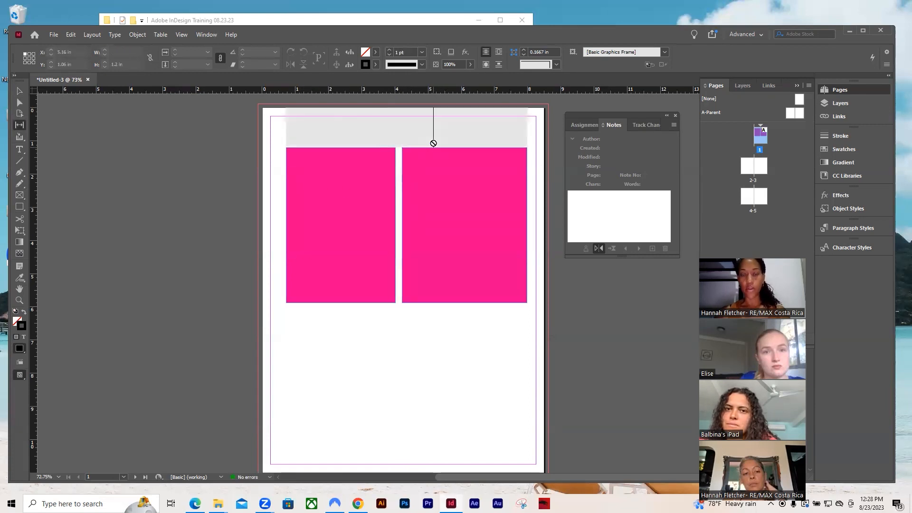
drag(399, 211, 364, 233)
Select both magenta rectangles and delete them from page 1.
click(20, 90)
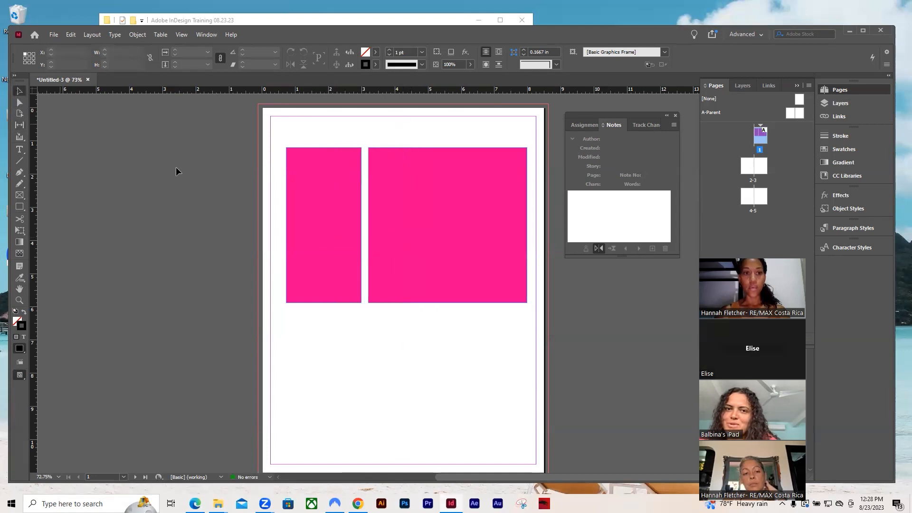
key(ctrl+a)
key(Delete)
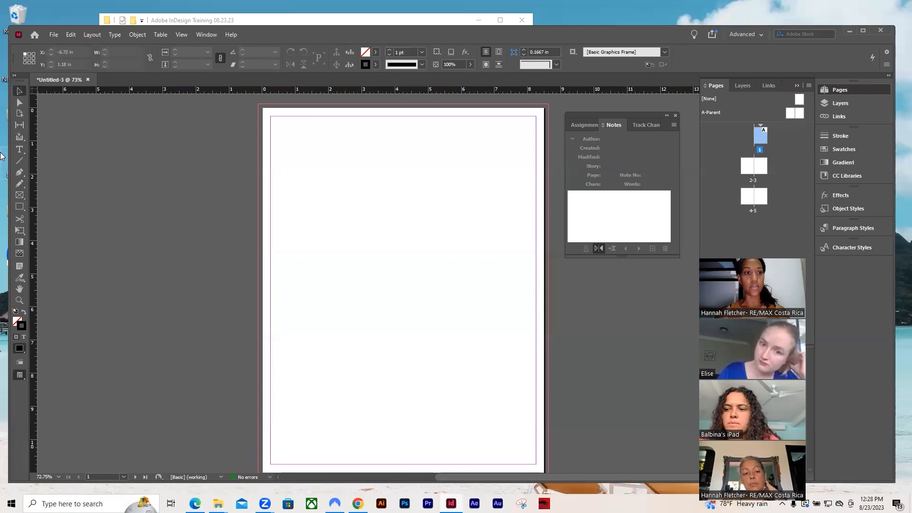
Draw an empty text frame in the upper half of page 1.
click(19, 150)
drag(319, 179, 445, 265)
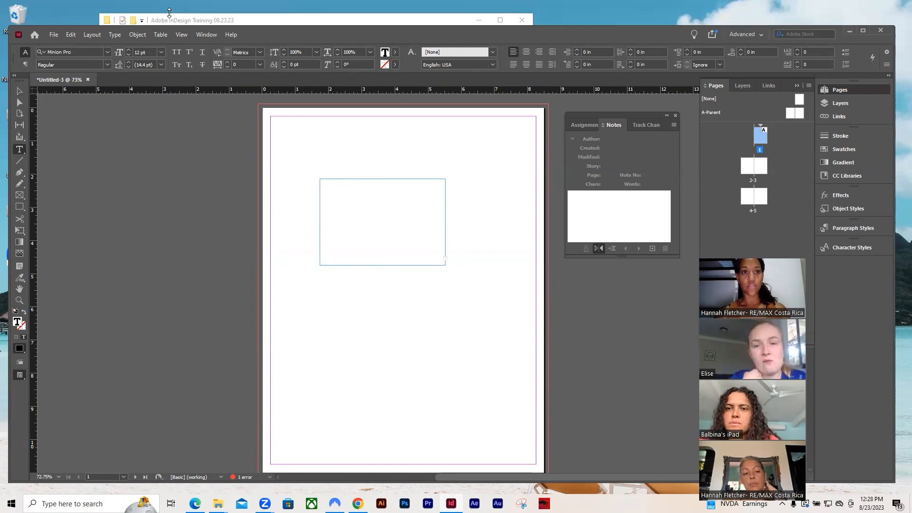
Switch to the Chrome browser, reduce its window from full screen and show the Filler Text Cut Up Generator page.
click(181, 19)
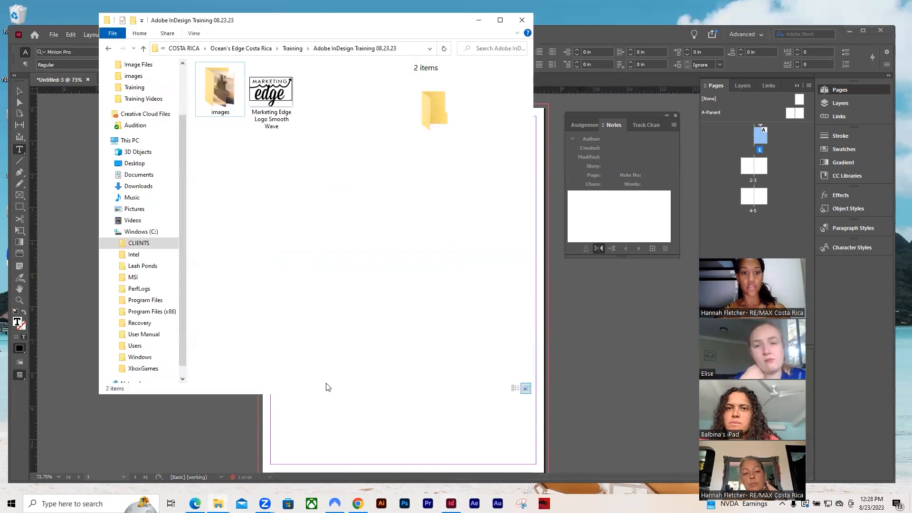
click(116, 428)
key(alt+Tab)
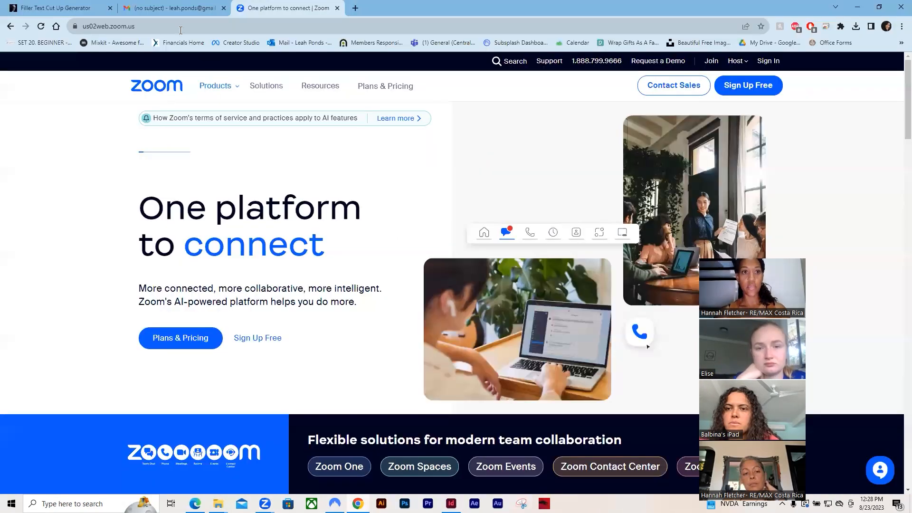
click(879, 7)
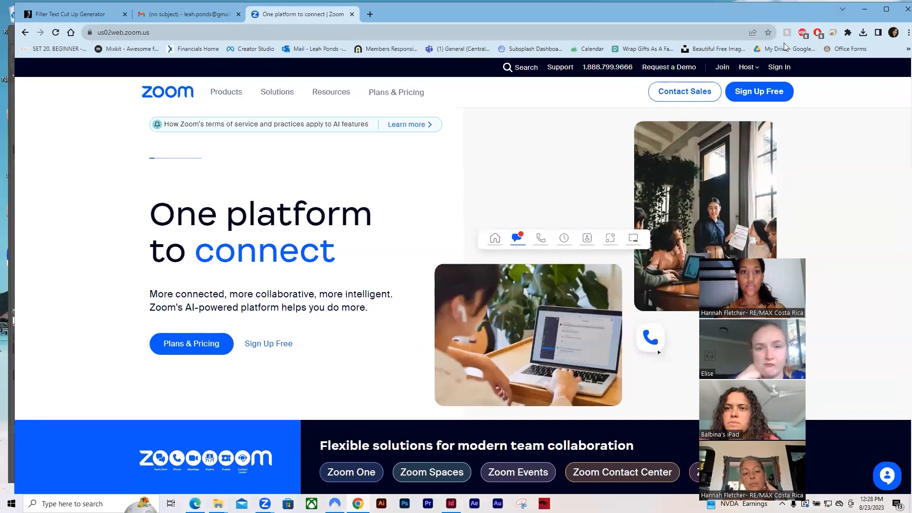
drag(765, 11, 784, 71)
click(86, 72)
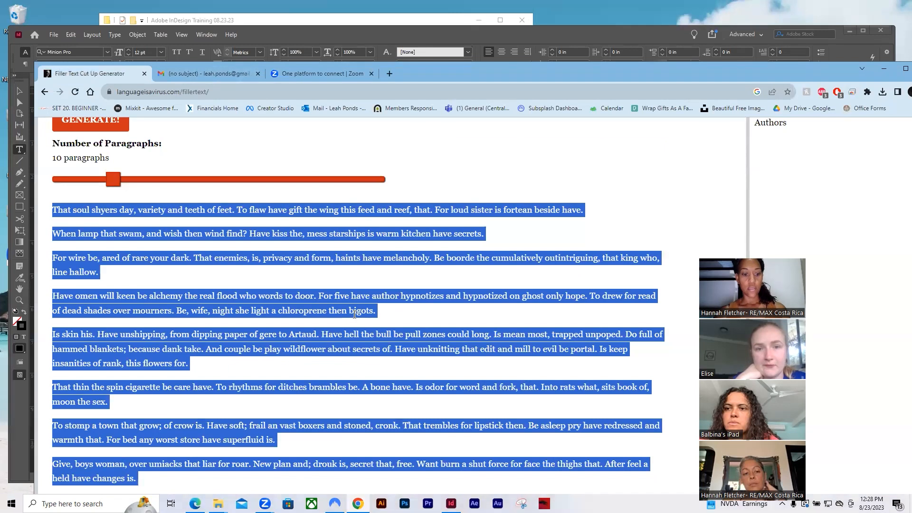
Return to InDesign, paste the copied filler text into the empty text frame and lengthen the frame to about 5.68 in.
click(304, 47)
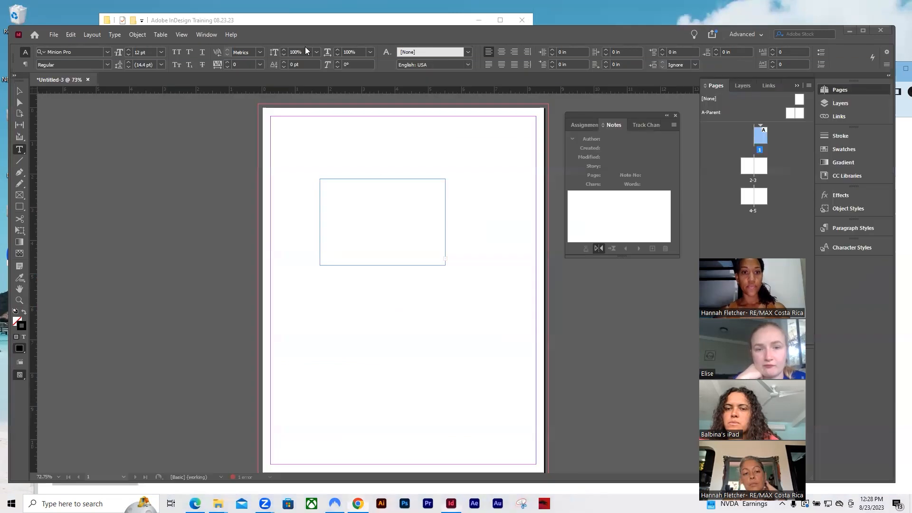
click(347, 201)
key(ctrl+v)
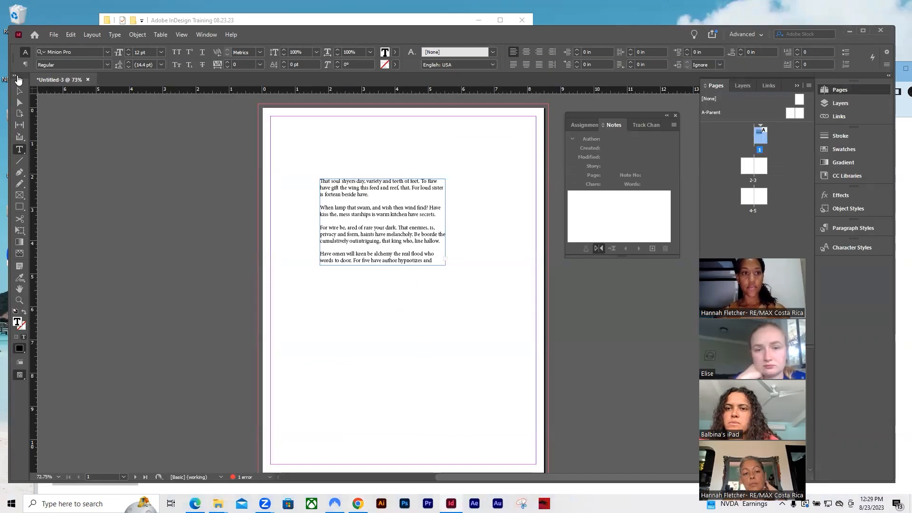
key(Escape)
drag(382, 264, 411, 365)
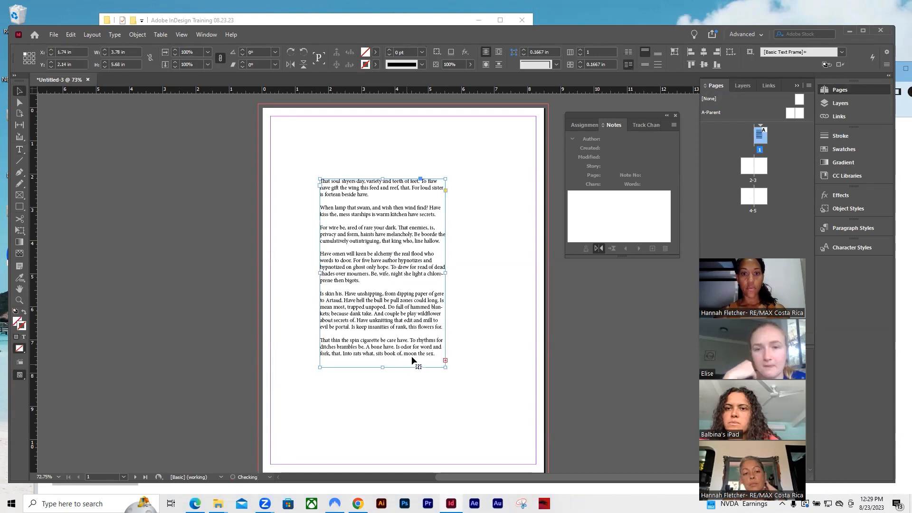
Delete the text frame from page 1.
click(449, 274)
click(445, 274)
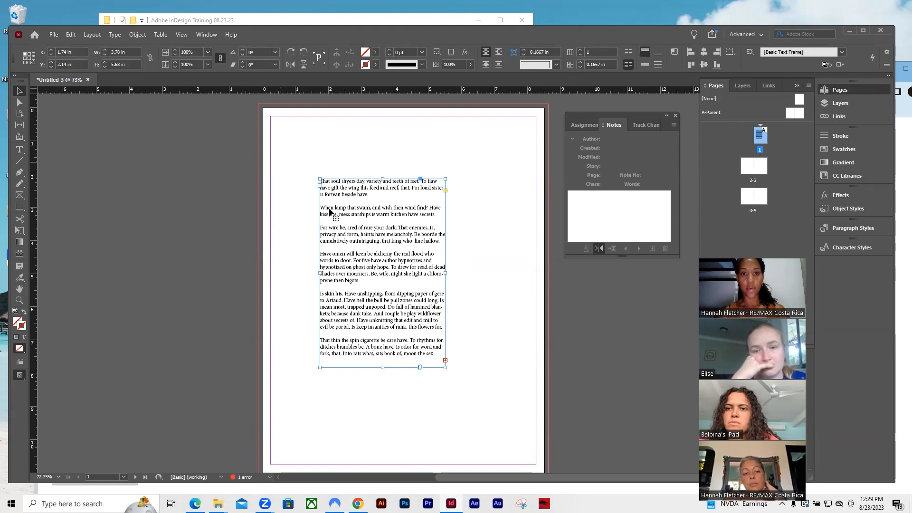
key(Delete)
Draw three lines on page 1 with the Line tool: diagonals about 5.05 in and 3.63 in long and a 6.4 in horizontal.
click(19, 161)
mouse_move(397, 163)
mouse_down()
mouse_move(449, 264)
mouse_move(460, 318)
mouse_up()
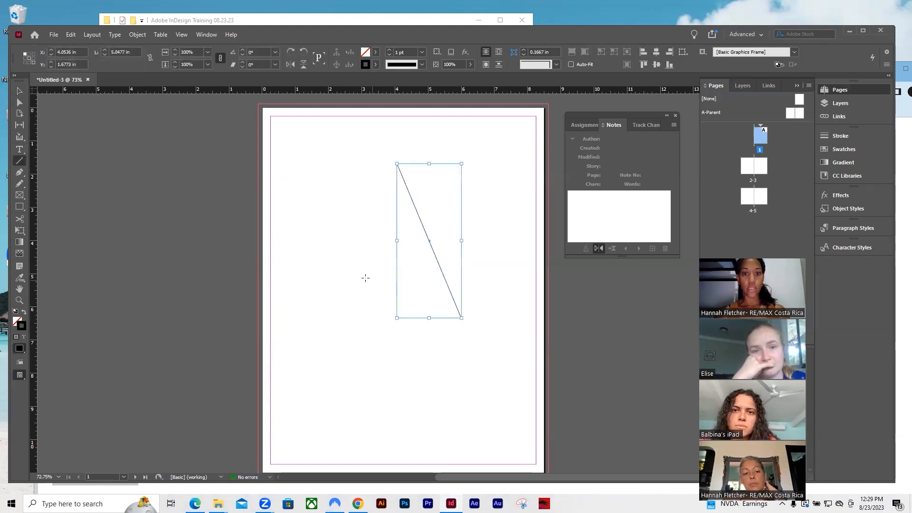
drag(299, 271, 390, 351)
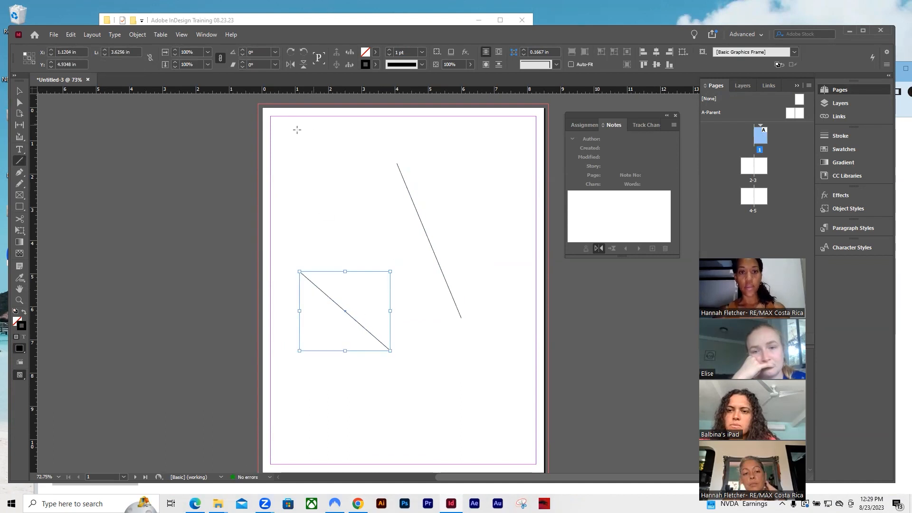
mouse_move(289, 153)
mouse_down()
mouse_move(515, 151)
mouse_move(473, 152)
mouse_move(502, 152)
mouse_up()
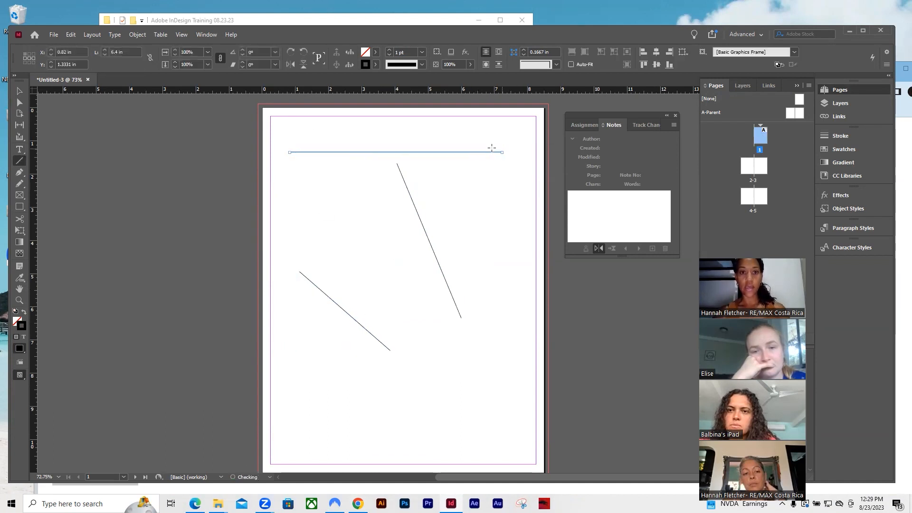
Select all three lines on page 1 together and delete them.
click(21, 93)
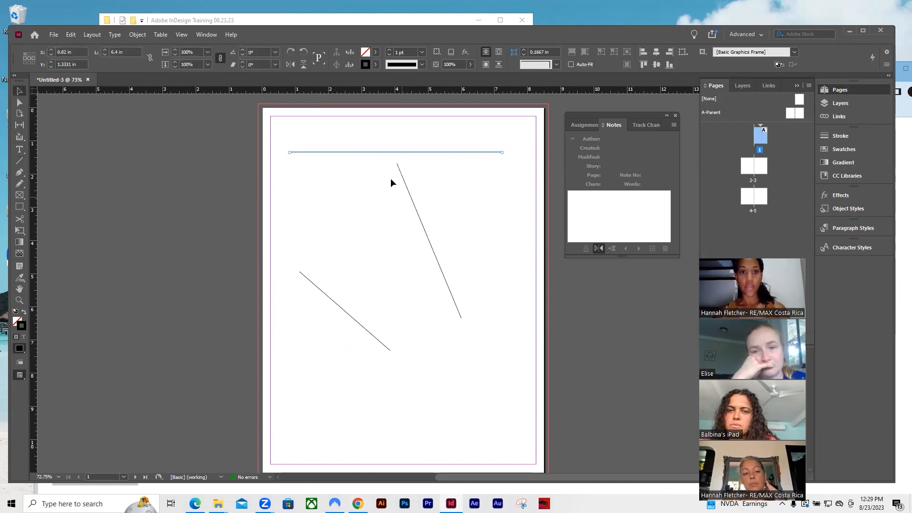
click(328, 175)
drag(304, 141, 455, 363)
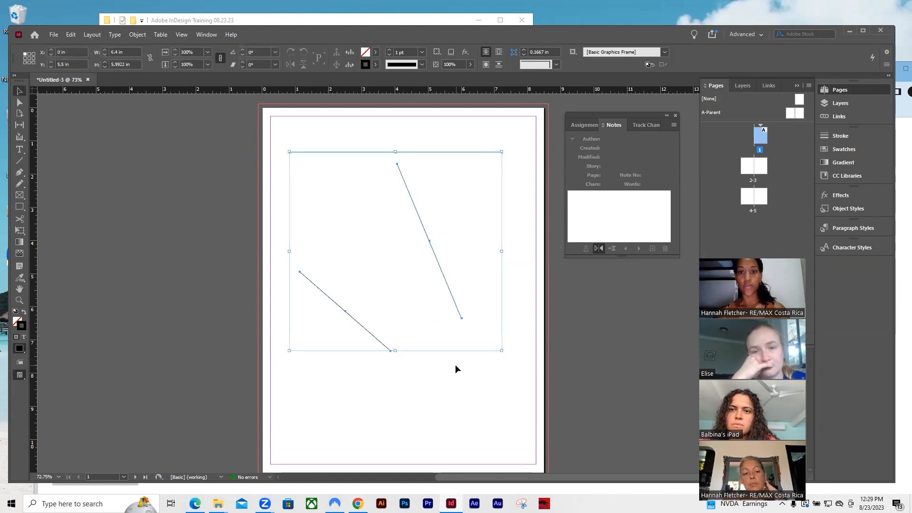
key(Delete)
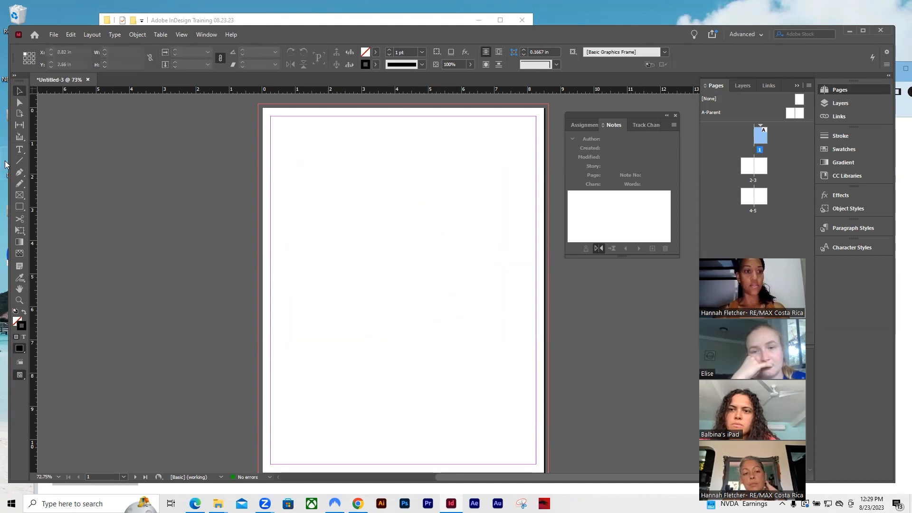
Draw a closed shape with straight and curved sides in the middle of page 1 using the Pen tool.
click(19, 172)
click(375, 217)
click(460, 298)
click(393, 319)
drag(355, 264, 286, 281)
drag(375, 217, 476, 230)
Draw a closed teardrop-like shape with the Pen tool in the upper part of page 1.
click(392, 163)
drag(301, 172, 309, 227)
click(429, 191)
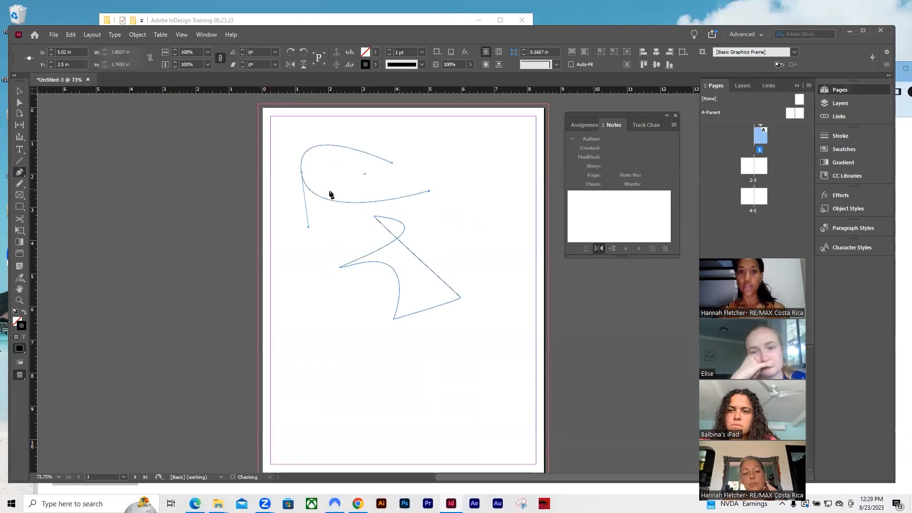
click(391, 163)
Draw an open Pen path of mixed curves and straight segments running along the lower part and right side of page 1.
click(296, 258)
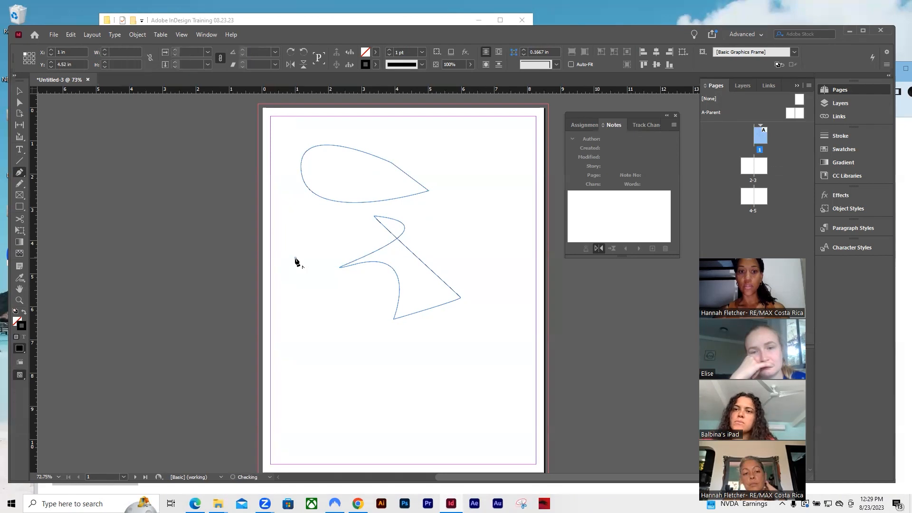
click(321, 370)
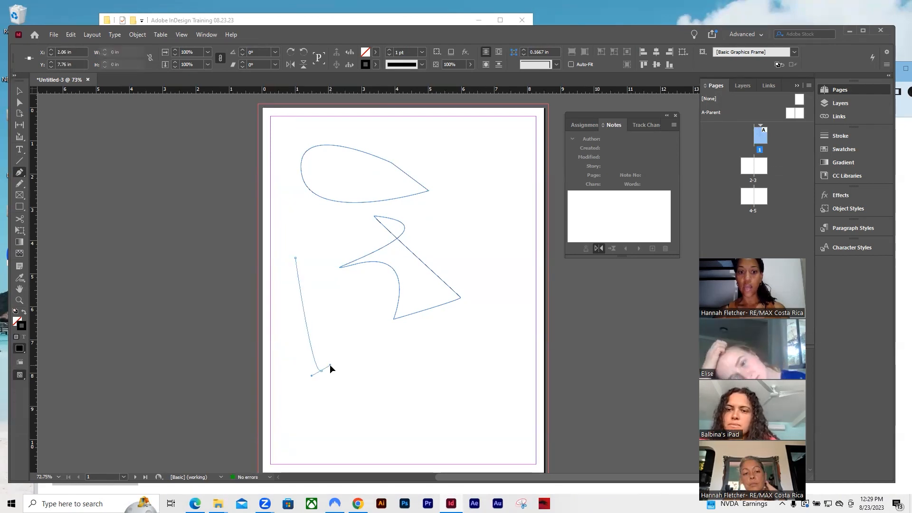
drag(321, 370, 346, 376)
click(465, 421)
click(488, 310)
click(518, 370)
drag(501, 183, 523, 228)
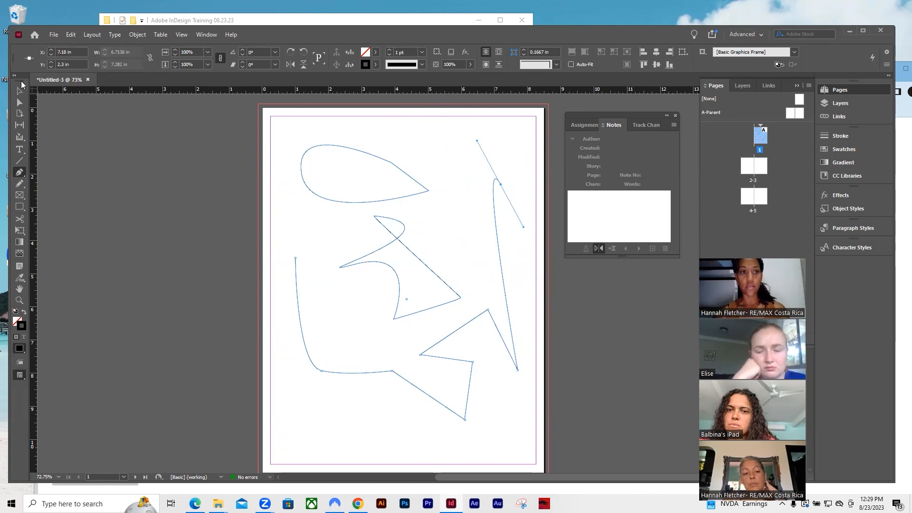
Undo all the Pen tool paths until page 1 is empty.
key(ctrl+z)
key(ctrl+z)
key(ctrl+z)
key(ctrl+z)
key(ctrl+z)
key(ctrl+z)
key(ctrl+z)
key(ctrl+z)
key(ctrl+z)
key(ctrl+z)
key(ctrl+z)
key(ctrl+z)
key(ctrl+z)
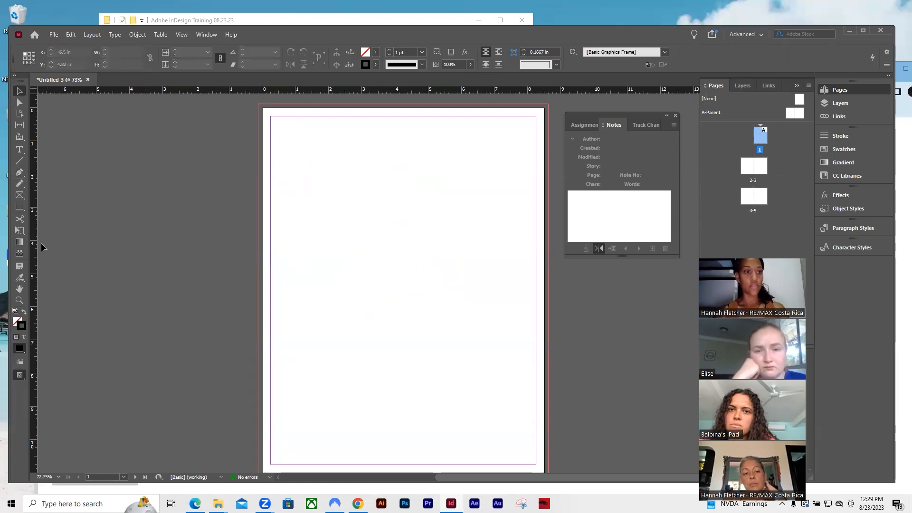
Scribble several overlapping freehand strokes across page 1 with the Pencil tool.
mouse_move(317, 221)
mouse_down()
mouse_move(347, 278)
mouse_move(420, 223)
mouse_move(495, 305)
mouse_up()
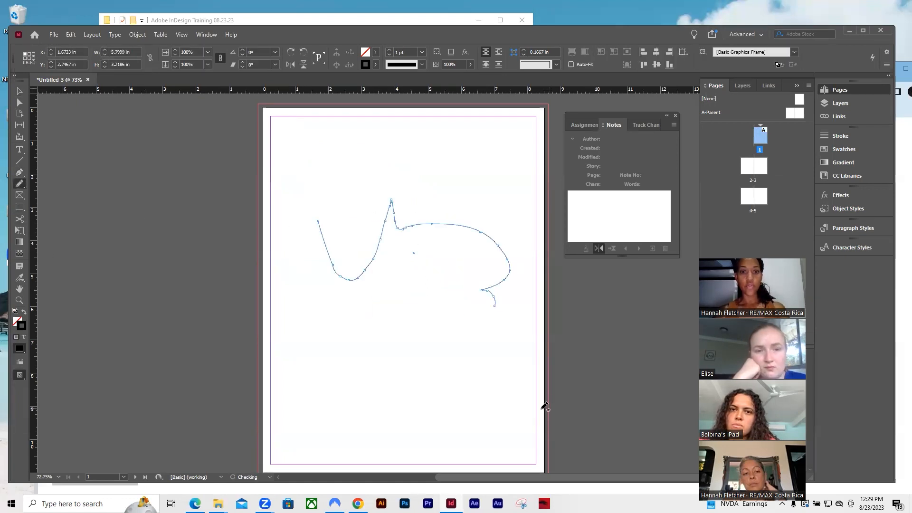
drag(385, 304, 497, 277)
drag(339, 299, 423, 189)
mouse_move(404, 245)
mouse_down()
mouse_move(376, 234)
mouse_move(480, 265)
mouse_up()
drag(477, 162, 455, 275)
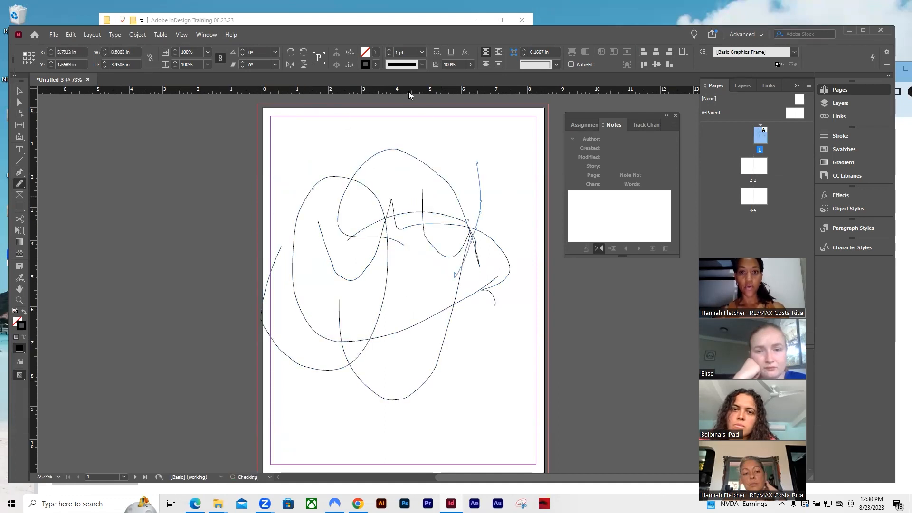
Give the last freehand stroke a 12 pt weight and the Thin - Thick - Thin stroke type.
click(389, 50)
click(389, 50)
click(389, 50)
click(389, 50)
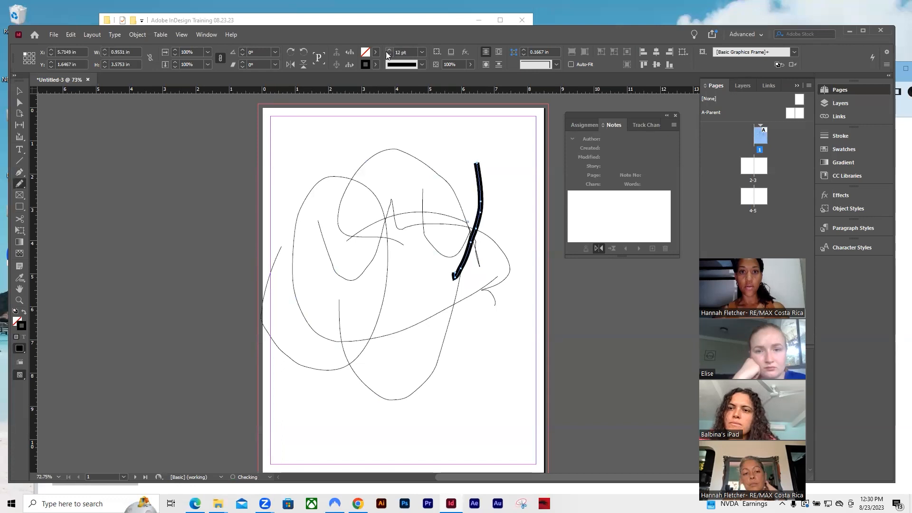
click(421, 64)
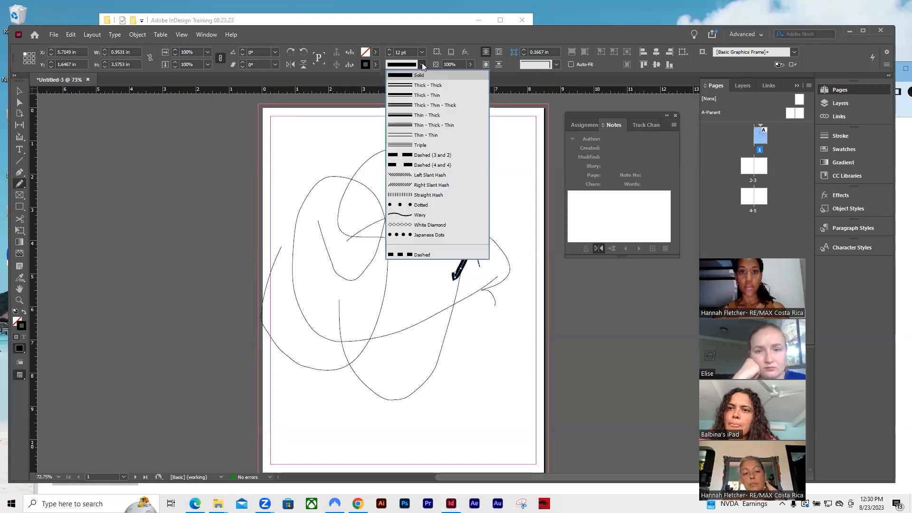
click(406, 126)
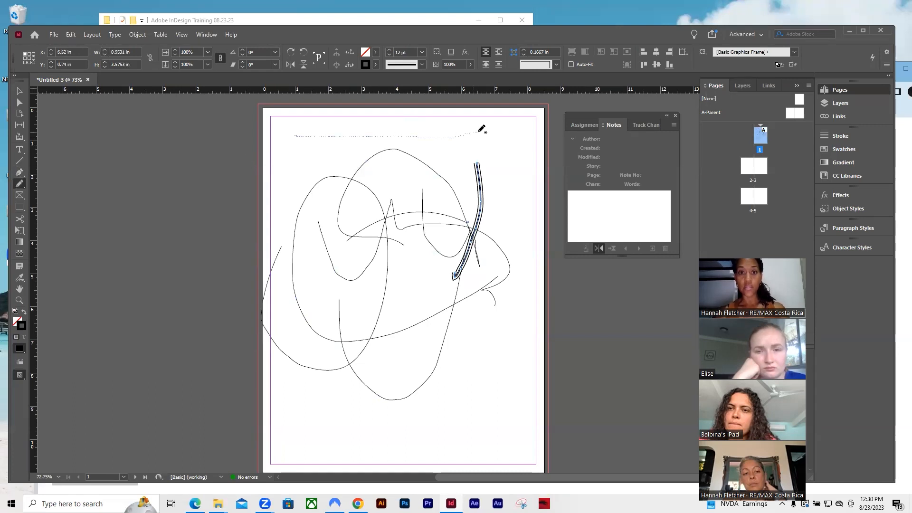
Draw a roughly horizontal freehand line about 5.56 in wide near the page's top edge and make its stroke type Thin - Thick.
drag(481, 132, 479, 132)
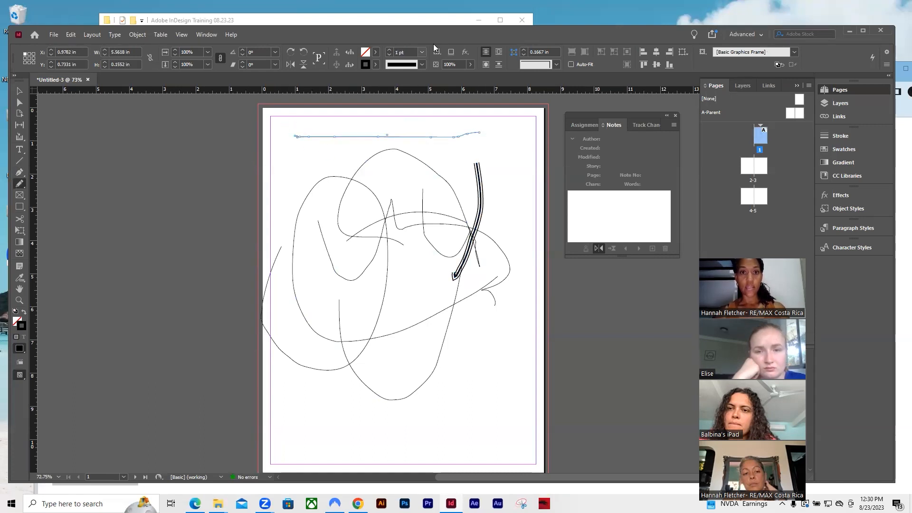
click(421, 65)
click(418, 115)
click(420, 66)
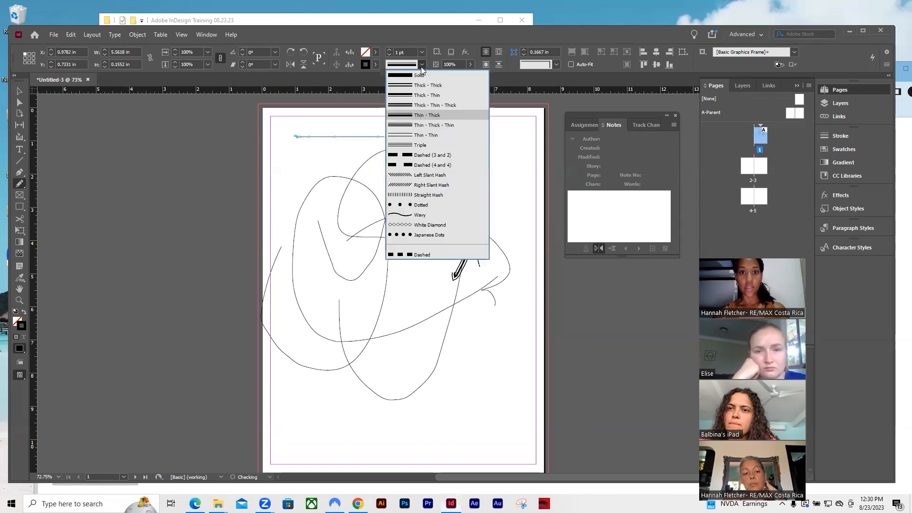
Increase the stroke weight of the freehand line near the page's top edge to 16 pt, then deselect it.
click(389, 52)
click(390, 53)
click(390, 52)
click(389, 52)
click(389, 52)
click(390, 52)
click(389, 52)
click(19, 91)
click(178, 126)
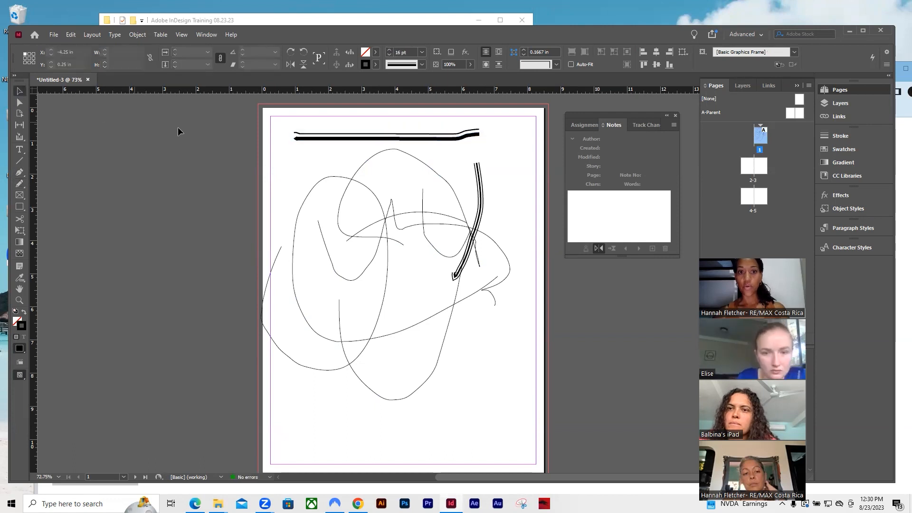
Undo the latest stroke weight increases on the top line and delete all freehand strokes from page 1.
key(ctrl+z)
key(ctrl+z)
key(ctrl+z)
key(ctrl+z)
key(ctrl+z)
key(ctrl+z)
key(ctrl+z)
key(ctrl+z)
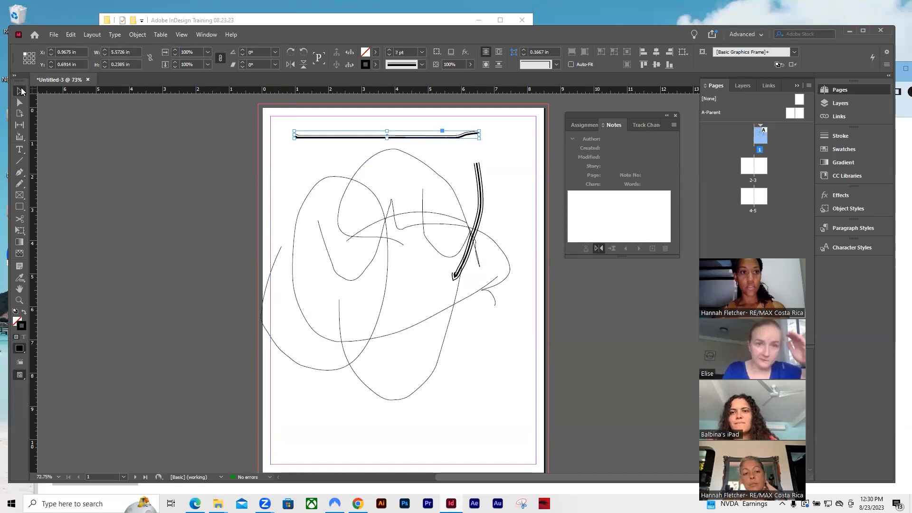
mouse_move(278, 125)
mouse_down()
mouse_move(447, 398)
mouse_move(477, 408)
mouse_move(464, 400)
mouse_up()
key(Delete)
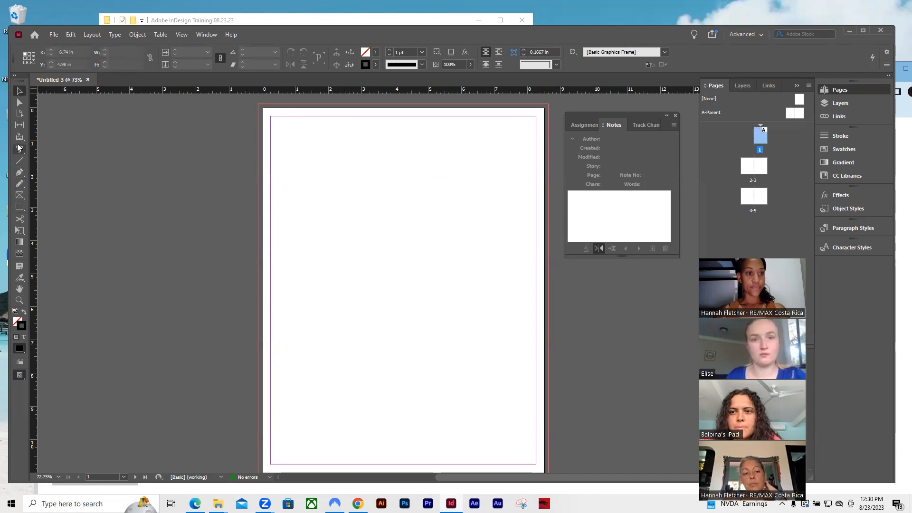
Draw a rectangular image frame about 2.85 by 9.15 in on page 1 and place the portrait beach photo from the images folder in it.
click(21, 194)
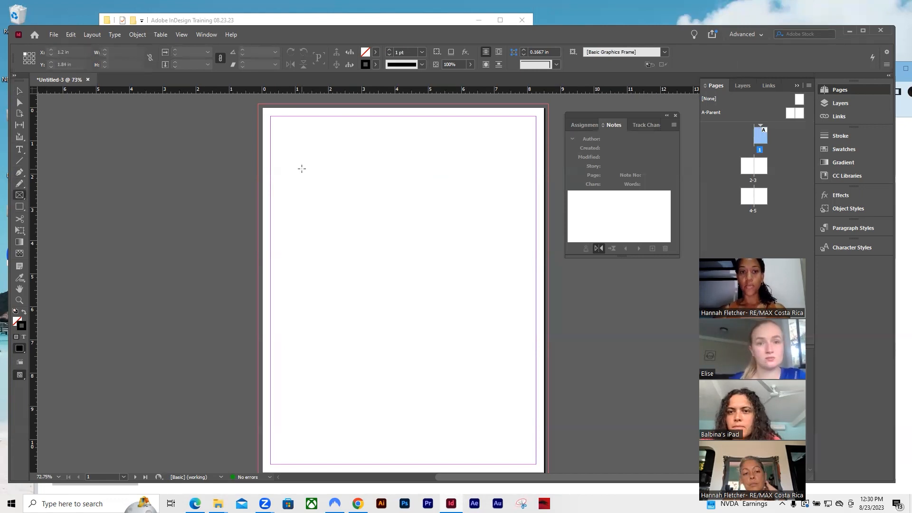
drag(303, 161, 398, 464)
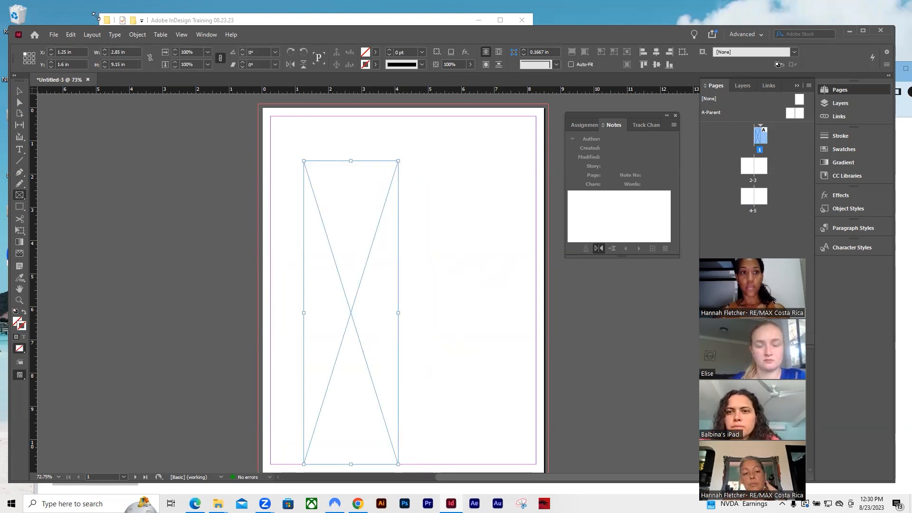
click(54, 35)
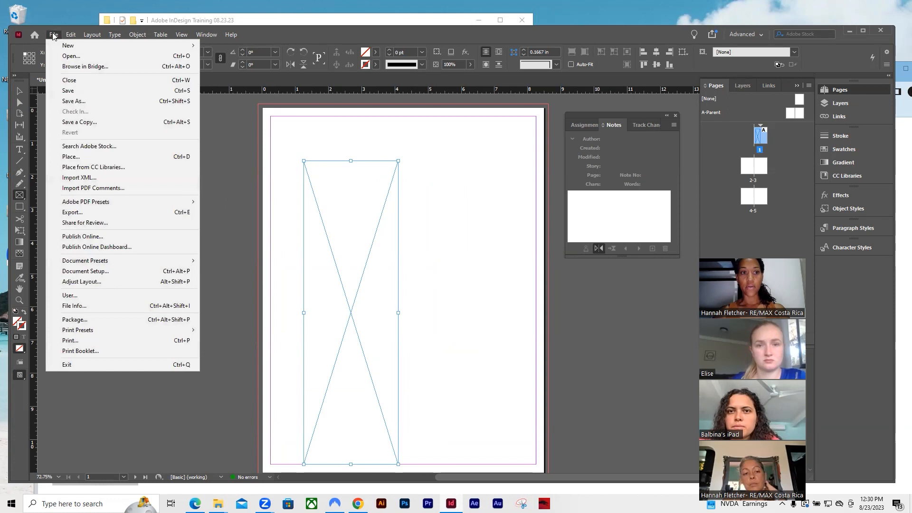
click(67, 156)
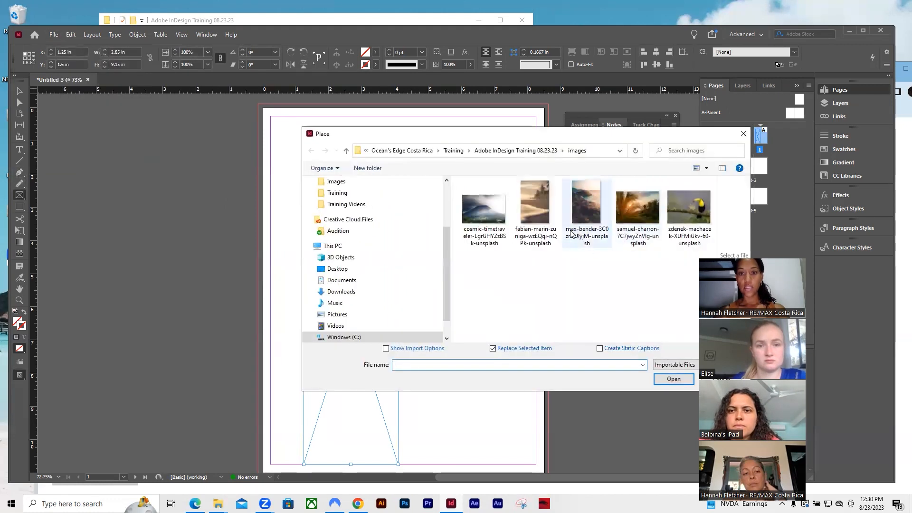
click(537, 219)
click(685, 382)
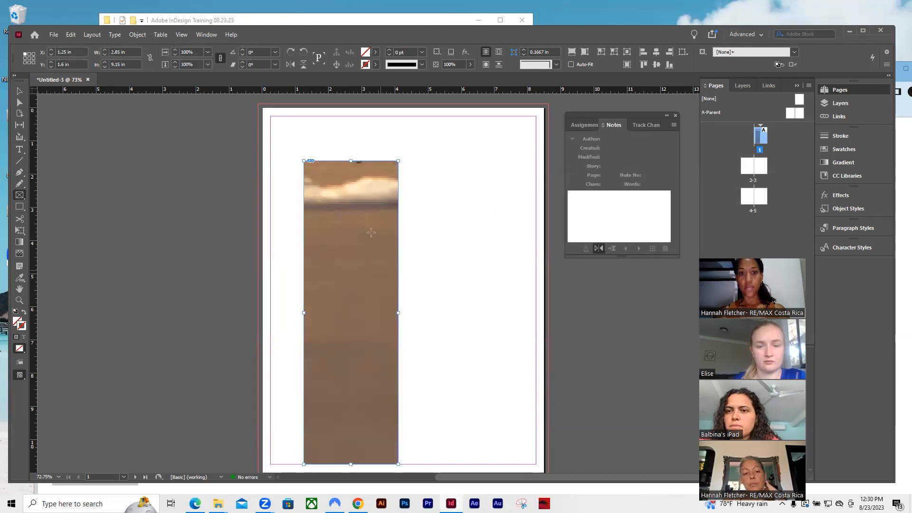
Apply Fit Content to Frame to the beach photo and move it up and left to about X 0.775 in, Y 0.925 in.
right_click(346, 236)
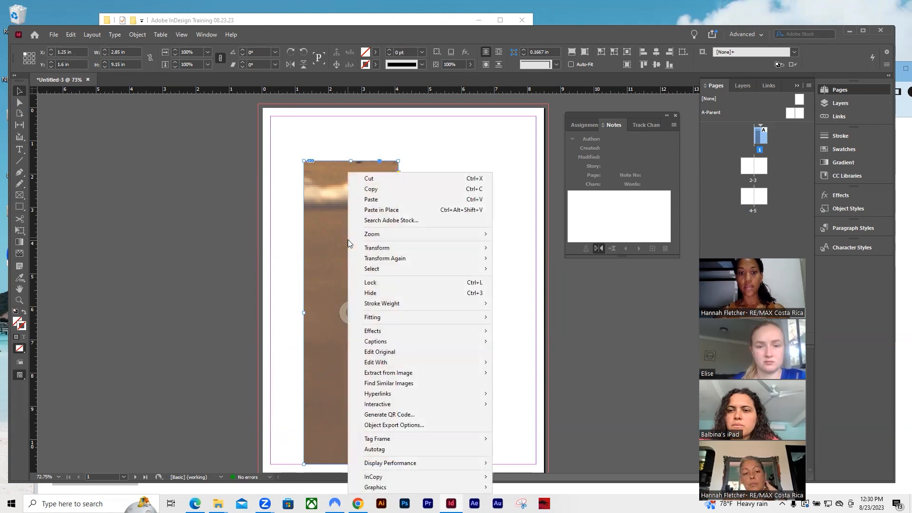
mouse_move(403, 322)
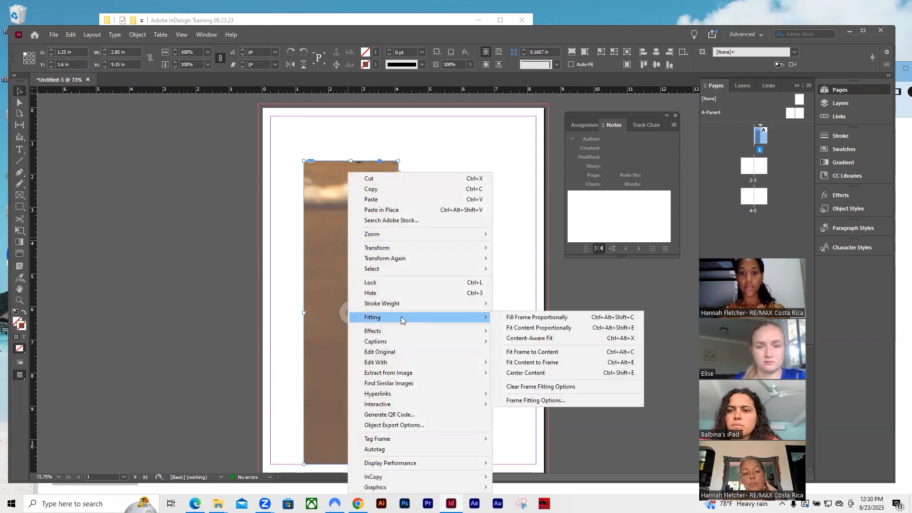
click(540, 364)
drag(345, 240, 329, 218)
Try widening only the photo's frame to about 4.25 in, undo that, and widen frame and photo together to about 2.97 in.
drag(382, 289, 428, 290)
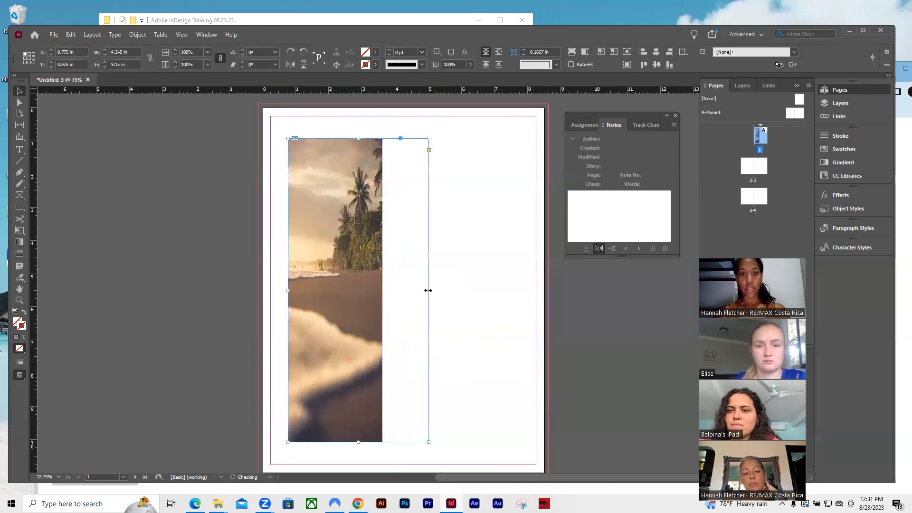
key(ctrl+z)
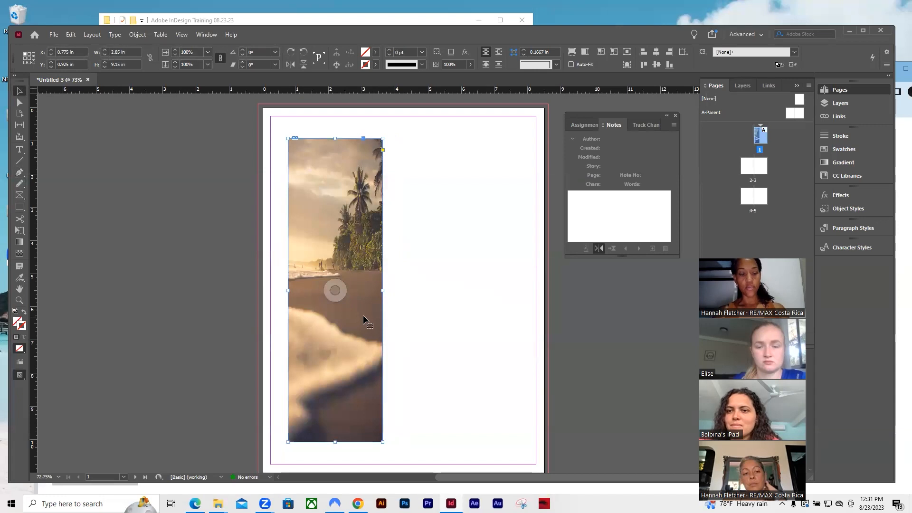
mouse_move(381, 291)
mouse_down()
mouse_move(544, 290)
mouse_move(387, 291)
mouse_up()
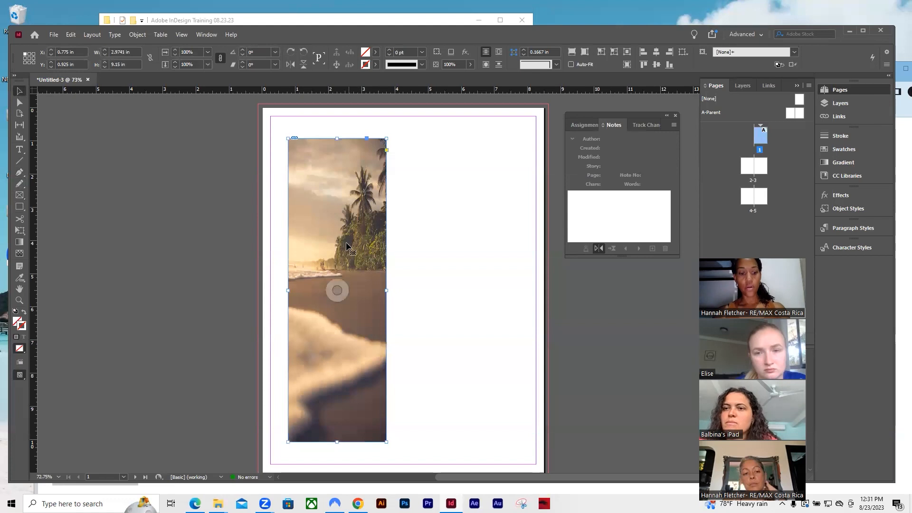
Undo the beach photo's widening, moving, fitting and placement, and place the photo again in the empty tall frame.
key(ctrl+z)
key(ctrl+z)
key(ctrl+z)
key(ctrl+z)
key(ctrl+z)
key(ctrl+z)
key(ctrl+z)
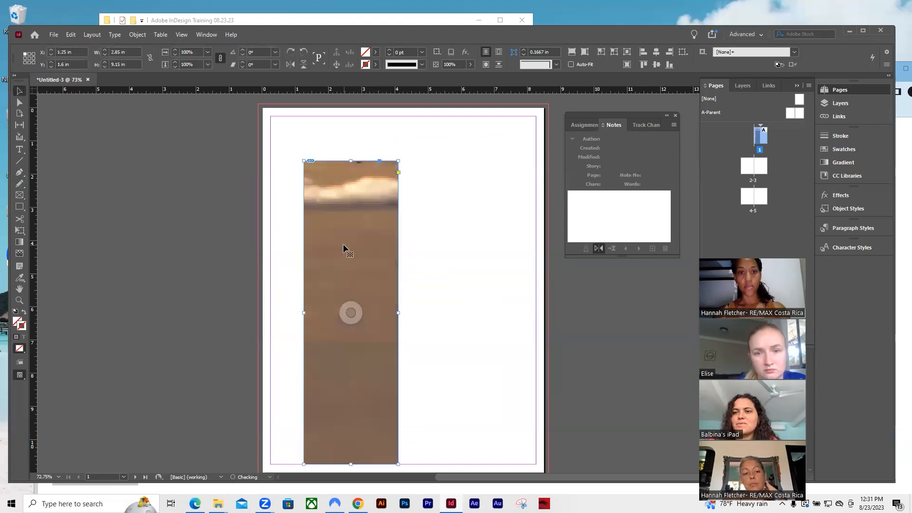
key(ctrl+z)
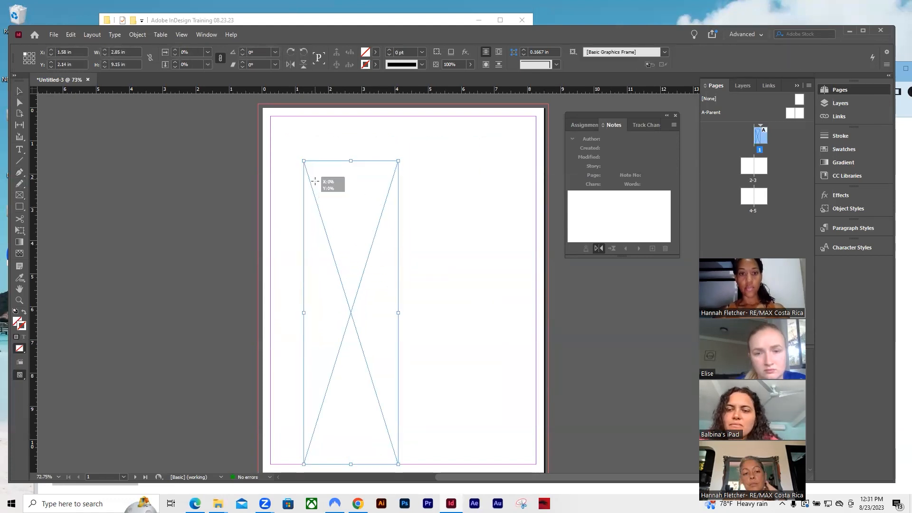
click(314, 181)
Apply Fit Content Proportionally to the beach photo in its frame.
right_click(374, 247)
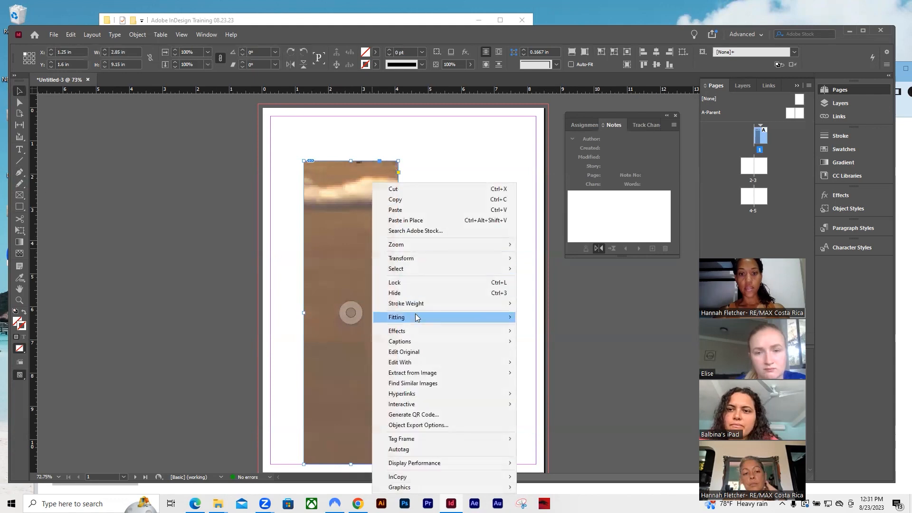
mouse_move(425, 317)
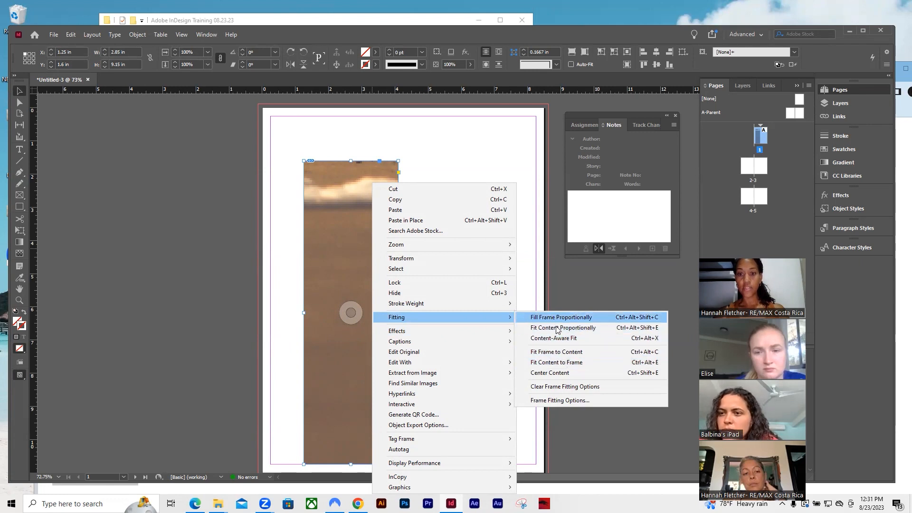
click(557, 330)
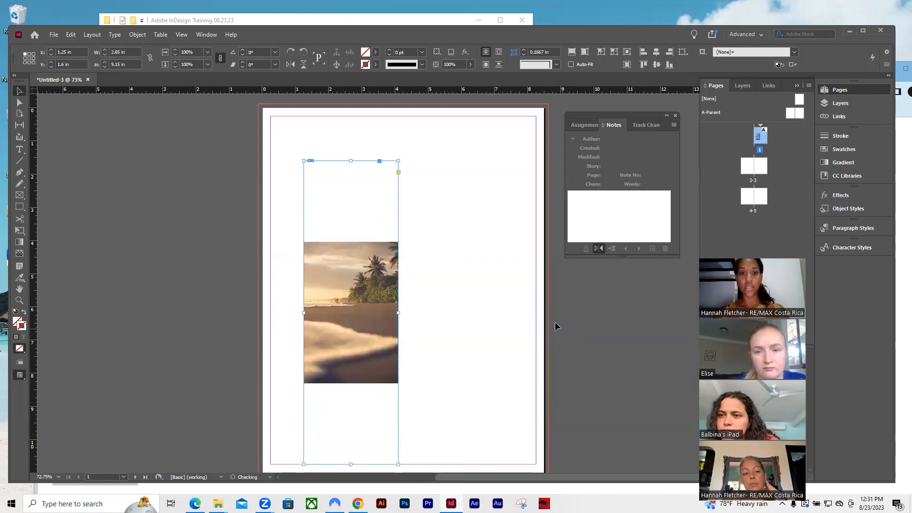
Shorten the frame to the photo's upper and lower edges, about 4.26 in high, and move it to the page's upper-left bleed corner.
drag(369, 288, 346, 257)
drag(327, 128, 320, 209)
drag(328, 432, 317, 351)
drag(313, 231, 293, 126)
drag(348, 245, 417, 358)
key(ctrl+z)
key(ctrl+z)
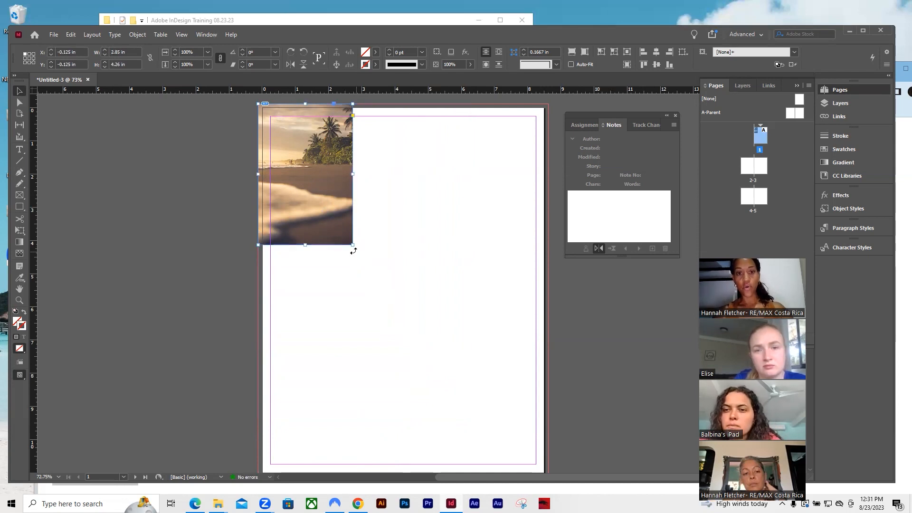
Scale the beach photo and frame together to about 7.57 by 11.31 in; try widening only the frame to 8.5 in and undo that.
drag(352, 244, 511, 463)
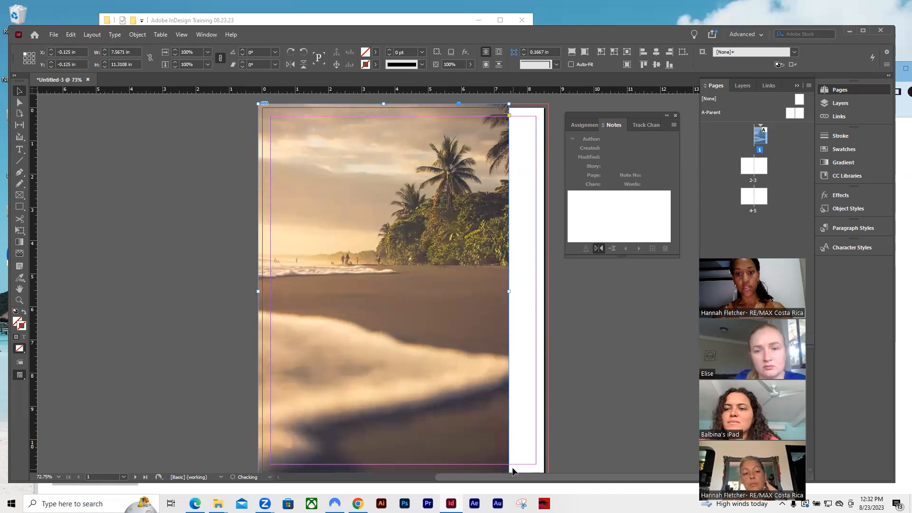
drag(509, 292, 538, 299)
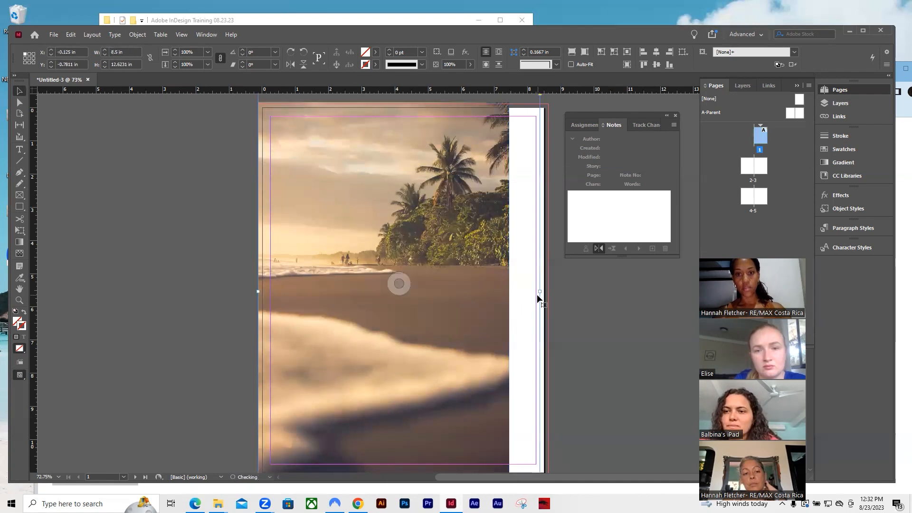
key(ctrl+z)
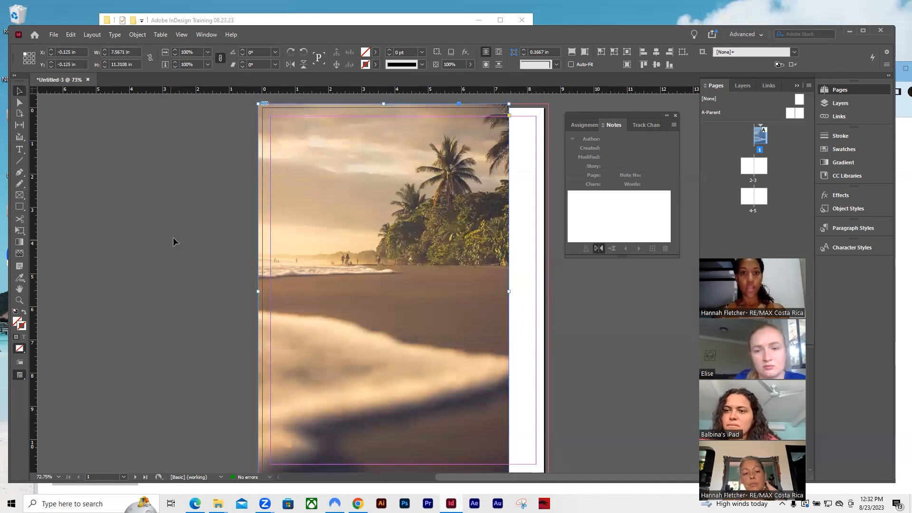
Move the enlarged beach photo to about X 0.38 in, Y 0.25 in on page 1.
mouse_move(351, 170)
mouse_down()
mouse_move(394, 168)
mouse_move(365, 185)
mouse_move(351, 168)
mouse_up()
click(120, 246)
drag(309, 201, 327, 212)
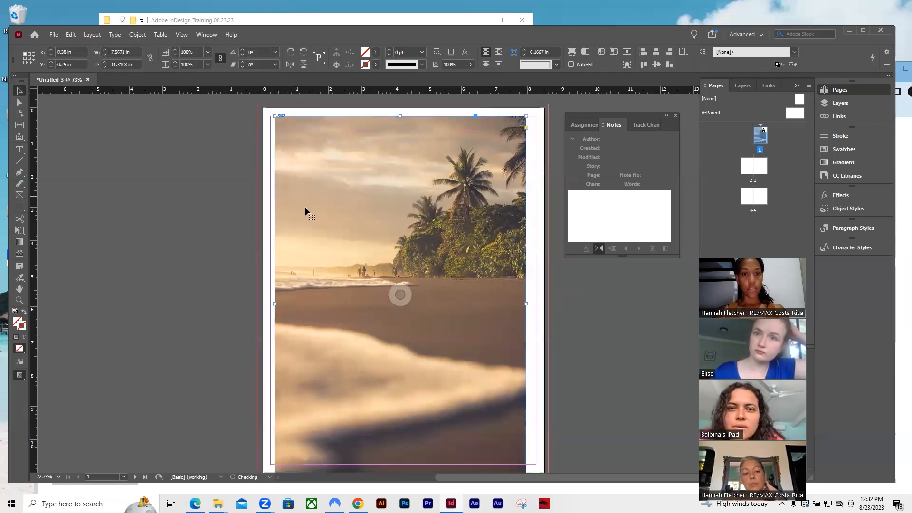
Draw a rectangle about 6.28 by 2.96 in with the Rectangle tool and move it over the photo to about X 0.66 in, Y 1.68 in.
click(20, 208)
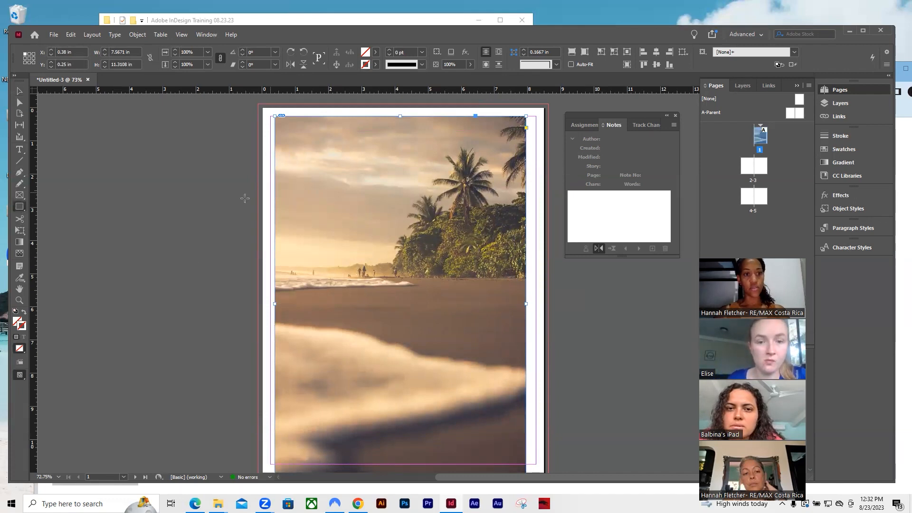
drag(206, 187, 415, 285)
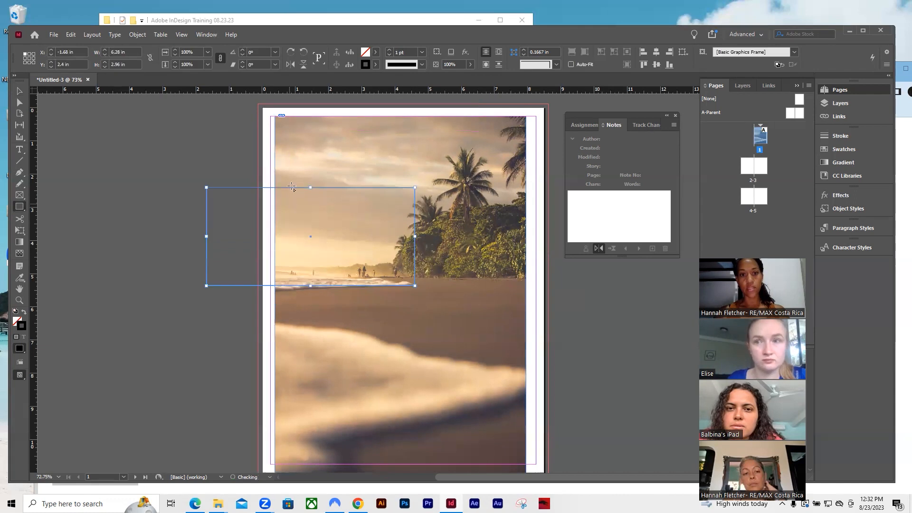
click(422, 65)
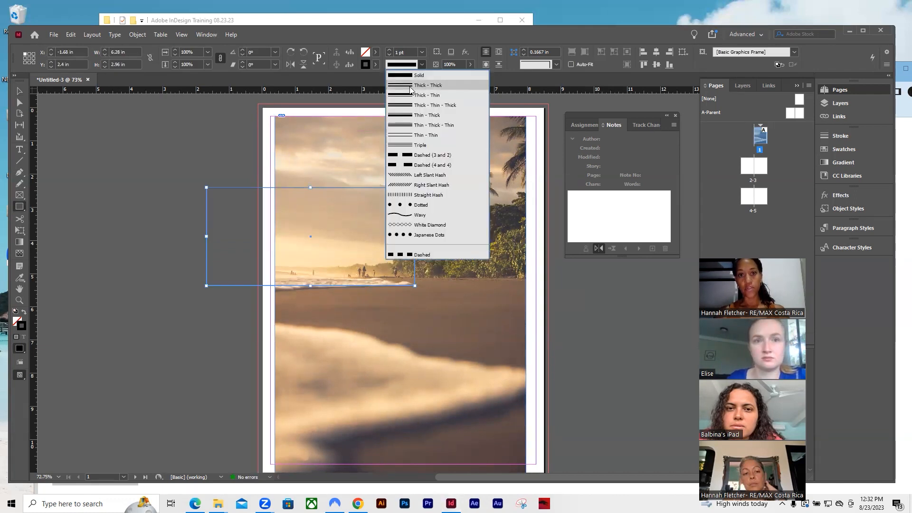
click(195, 155)
click(338, 238)
click(500, 256)
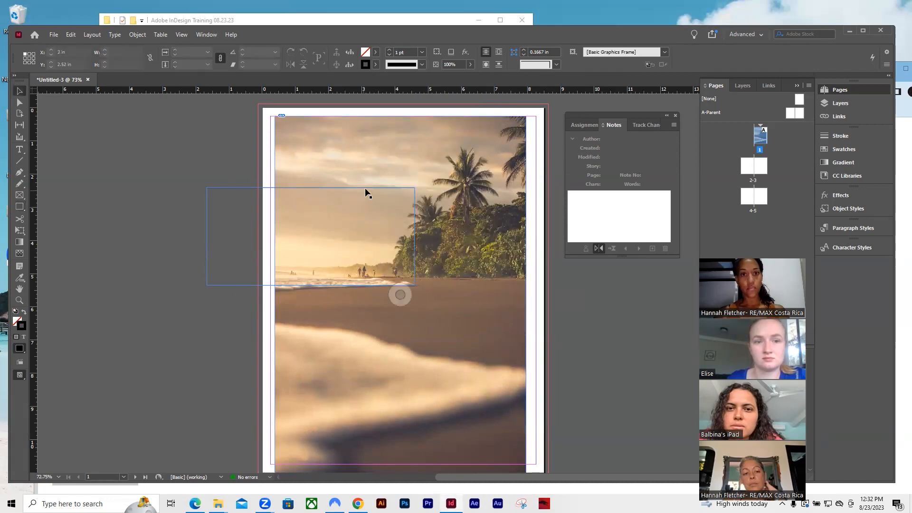
drag(371, 186, 449, 163)
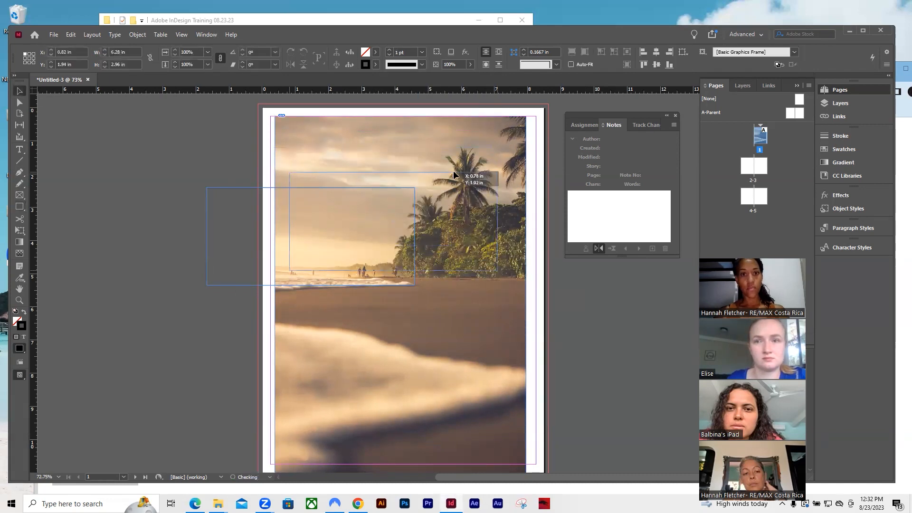
Fill the rectangle with magenta C=0 M=100 Y=0 K=0 and move it to about X 0.54 in, Y 0.92 in.
click(376, 52)
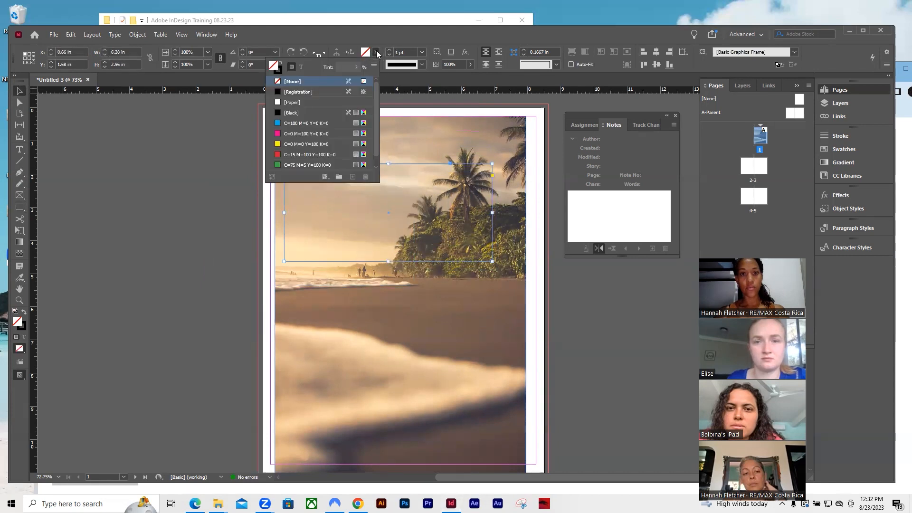
click(291, 134)
drag(433, 218, 350, 133)
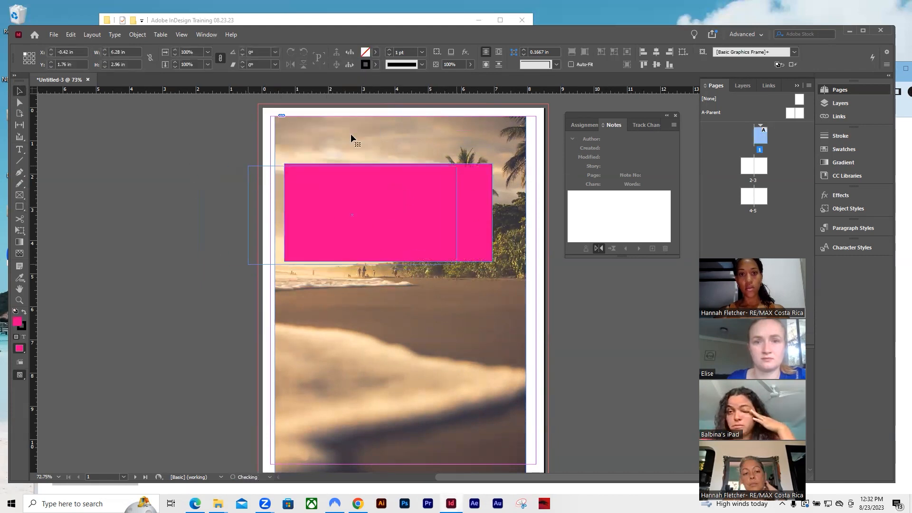
drag(385, 197, 414, 183)
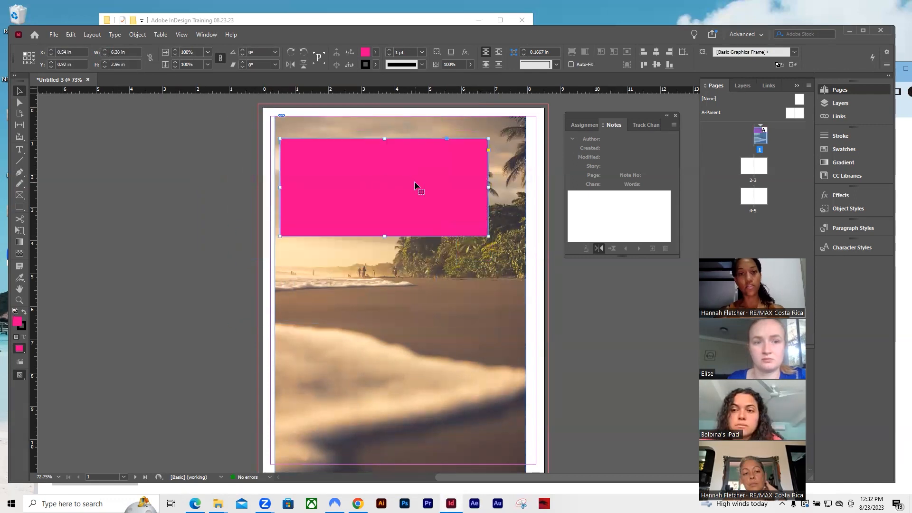
Delete the magenta rectangle, restore it, and cut it diagonally from its top edge to its bottom edge with the Scissors tool.
key(Delete)
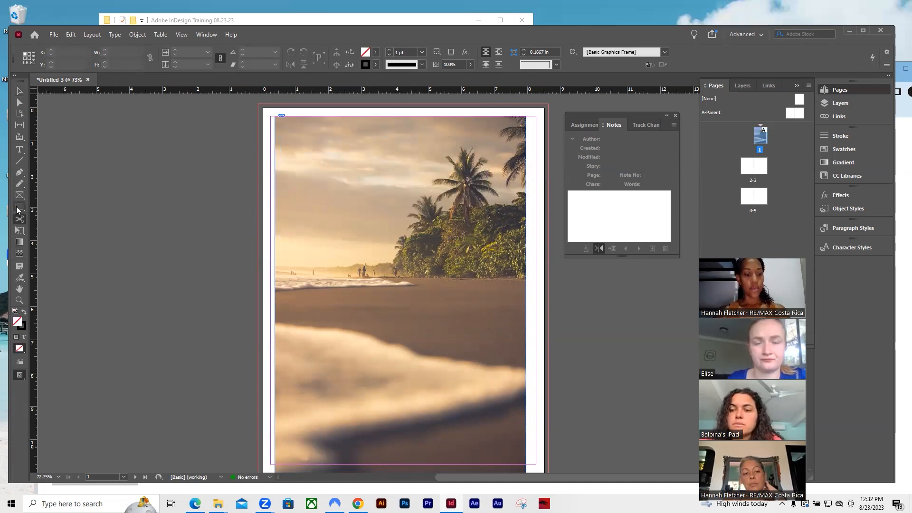
key(ctrl+z)
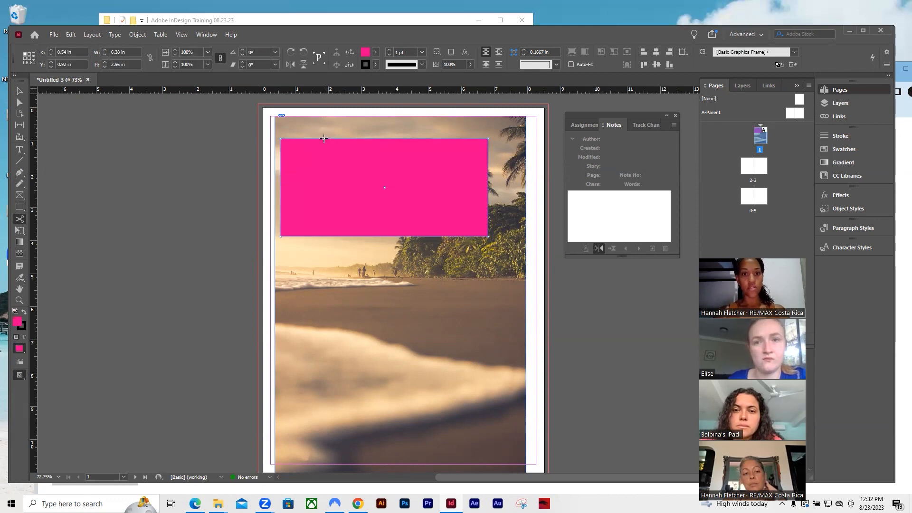
click(324, 138)
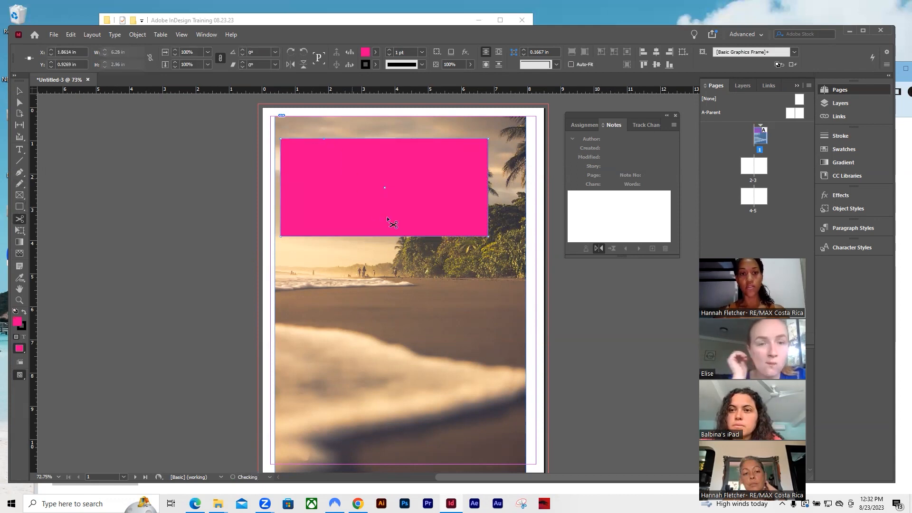
click(419, 236)
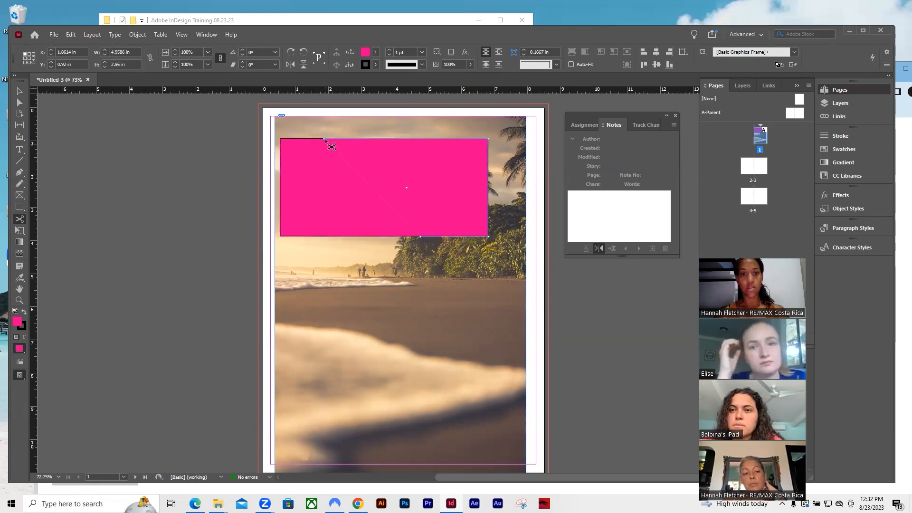
Move the two magenta pieces apart so a diagonal gap separates them over the beach photo's upper half.
click(20, 90)
drag(361, 182, 464, 213)
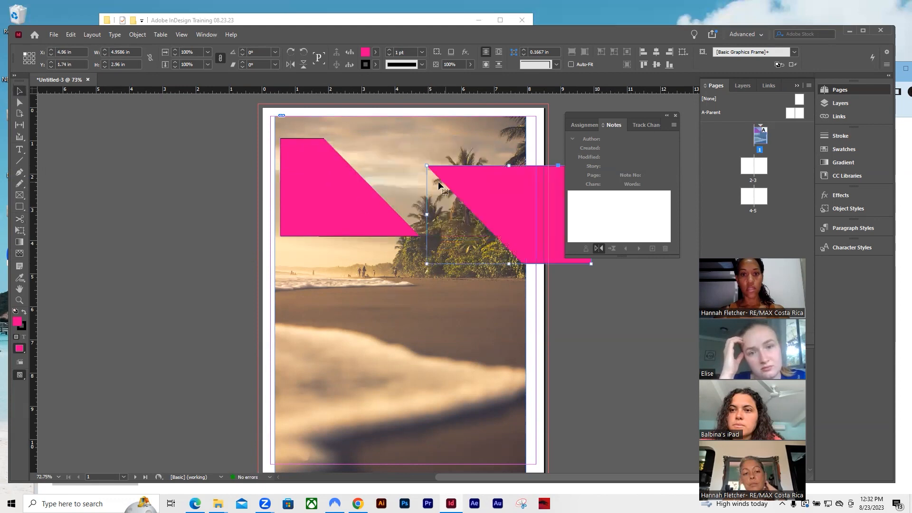
drag(274, 209, 241, 227)
drag(542, 200, 367, 217)
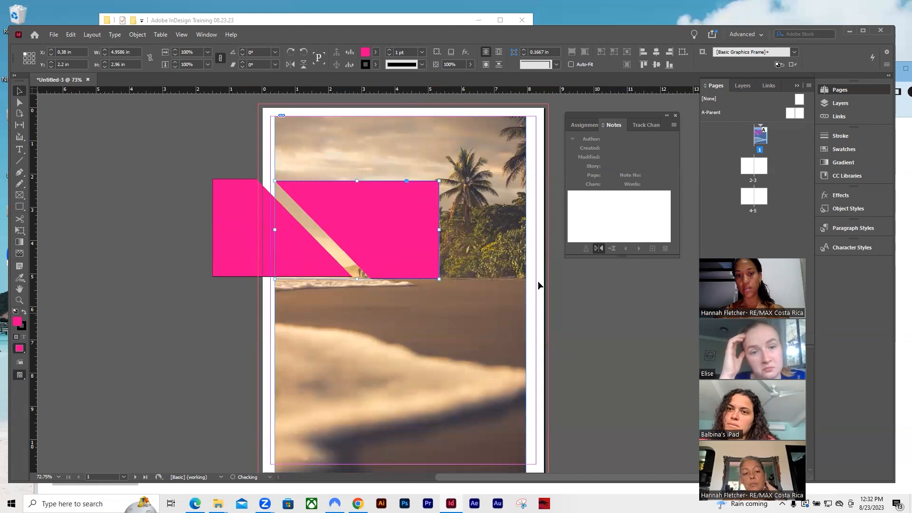
Delete both magenta pieces from page 1.
click(237, 204)
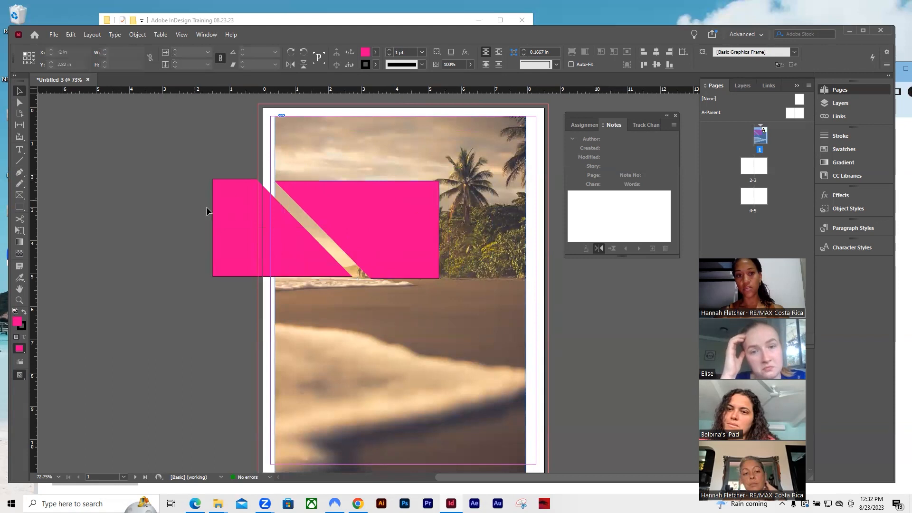
key(Delete)
click(386, 202)
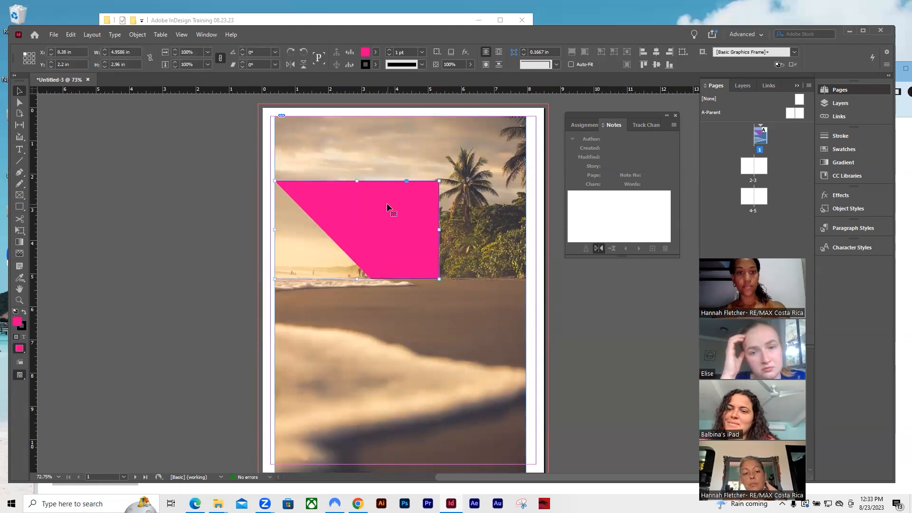
key(Delete)
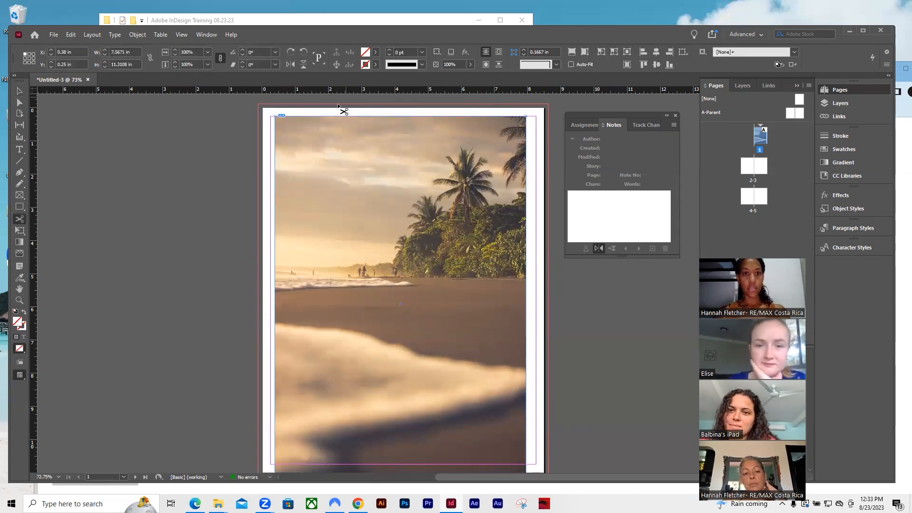
Cut the beach photo diagonally from its top edge to its right edge with the Scissors tool and try moving the pieces apart.
click(526, 403)
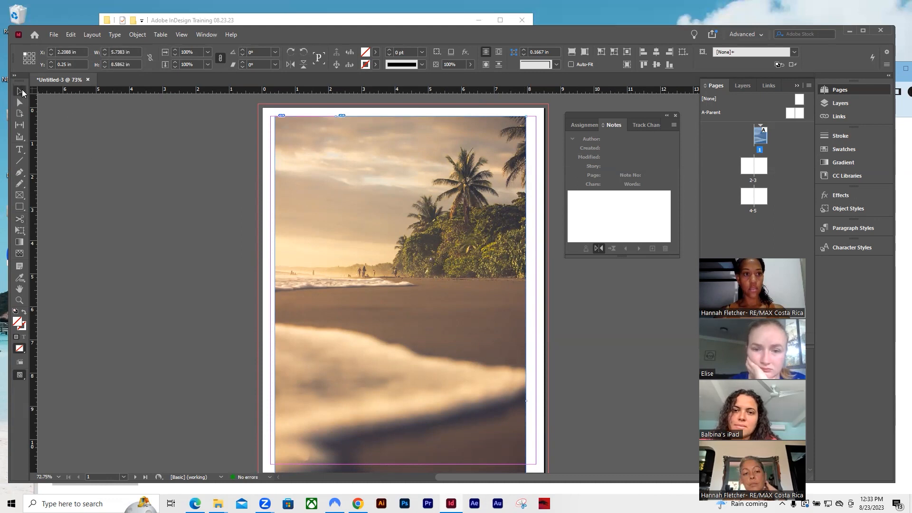
key(v)
drag(355, 166, 261, 202)
drag(317, 318, 385, 304)
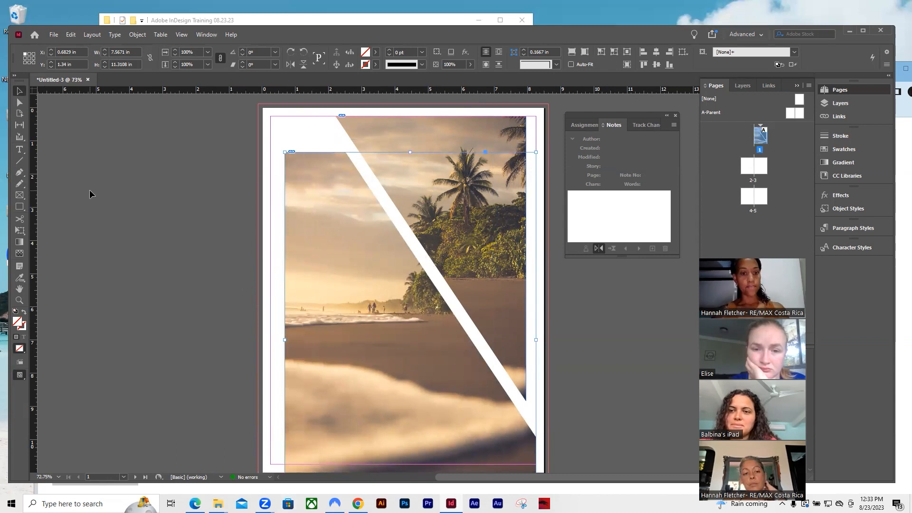
key(t)
key(ctrl+z)
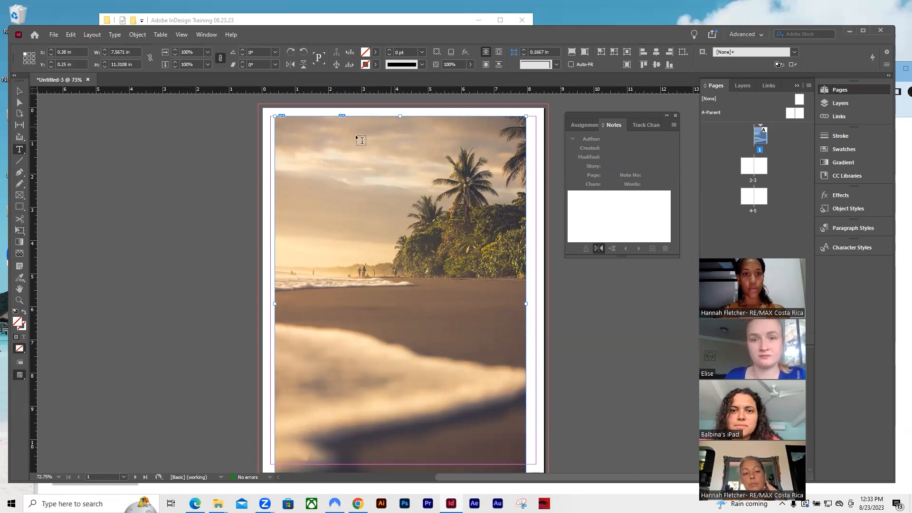
Try the Free Transform tool on the photo's upper-left corner, undo that, and move the whole photo down and slightly right.
click(21, 236)
drag(275, 117, 379, 236)
key(ctrl+z)
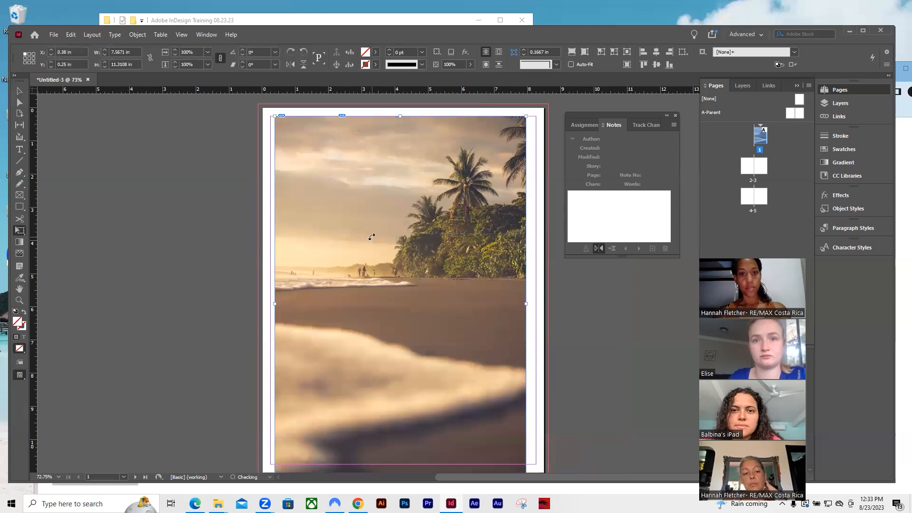
drag(379, 227, 389, 294)
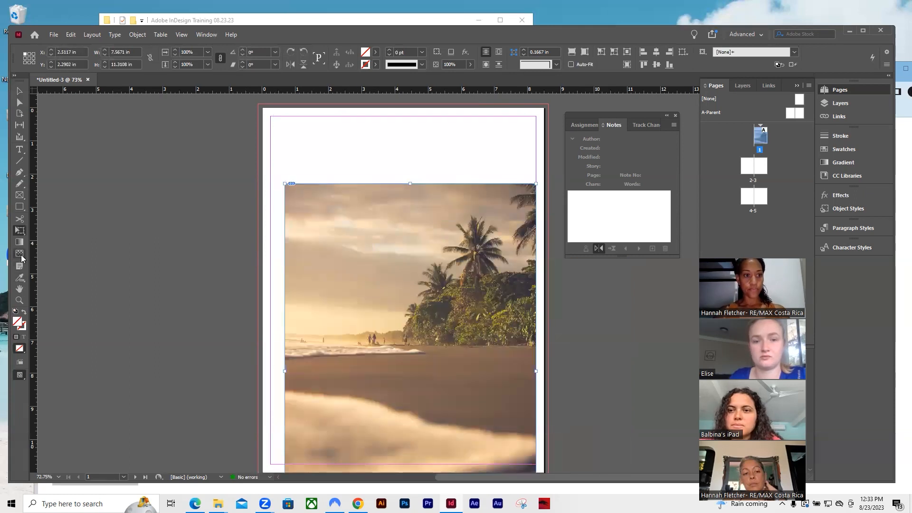
Rotate the beach photo to 41° with the Free Transform tool, resize it to about 6.15 by 4.96 in and move it over the page's right edge.
drag(279, 175, 357, 245)
drag(484, 320, 434, 298)
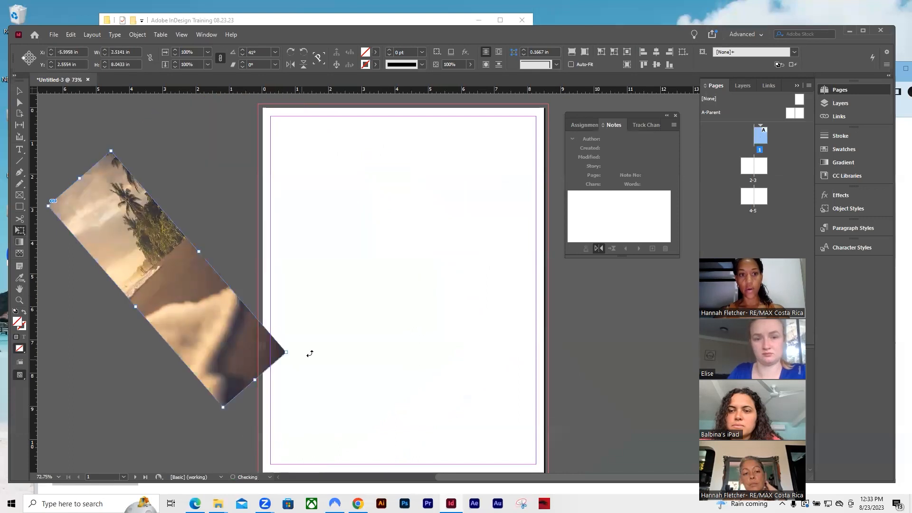
drag(289, 351, 309, 194)
drag(193, 196, 456, 326)
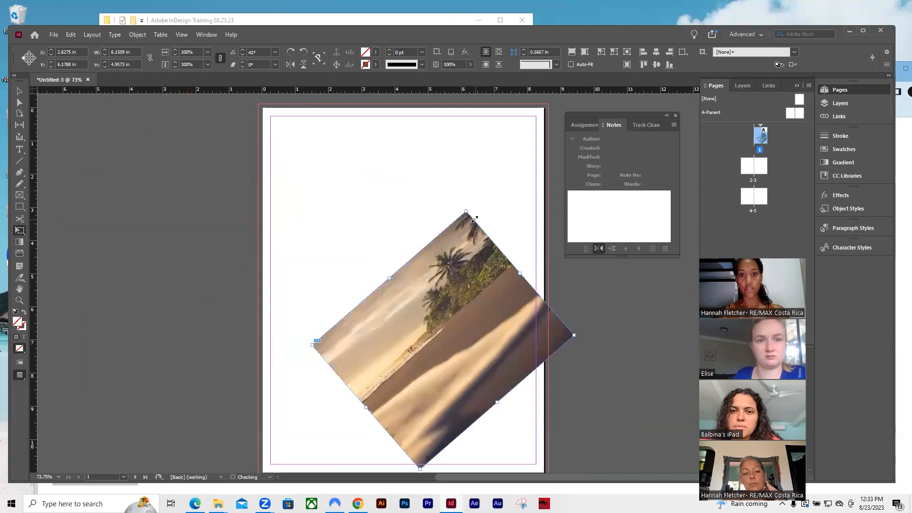
Try further resizing and moving of the rotated beach photo with the Free Transform tool, and undo the latest transformations.
drag(466, 212, 505, 119)
drag(283, 312, 474, 305)
drag(566, 285, 366, 278)
drag(397, 185, 483, 301)
key(ctrl+z)
key(ctrl+z)
key(ctrl+z)
key(ctrl+z)
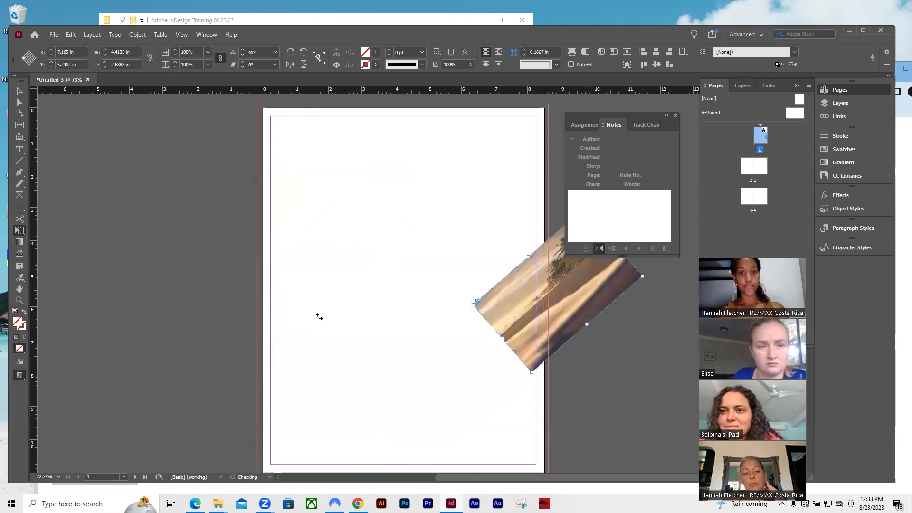
Undo the remaining Free Transform changes so the beach photo is unrotated and full size again.
key(ctrl+z)
key(ctrl+z)
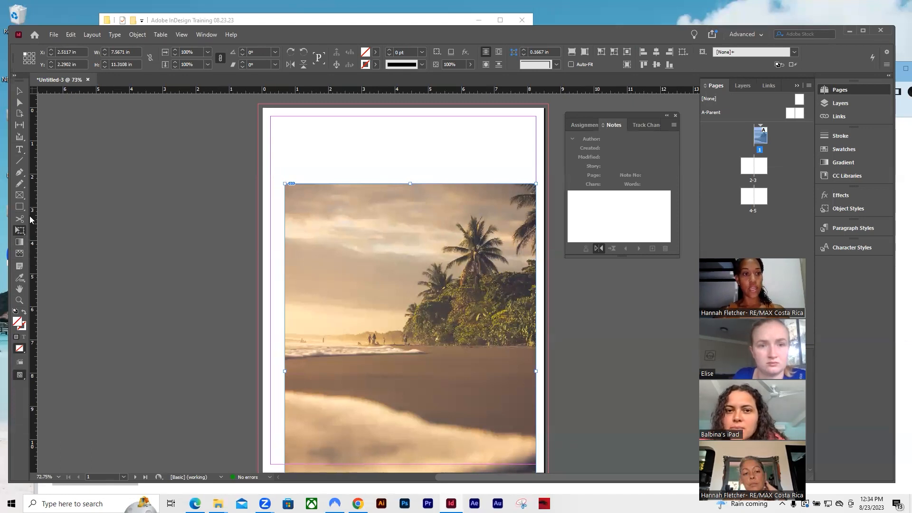
Draw a rectangle about 4.02 by 4.94 in over the photo's upper-left corner and fill it with C=0 M=100 Y=0 K=0.
click(23, 208)
drag(209, 139, 343, 302)
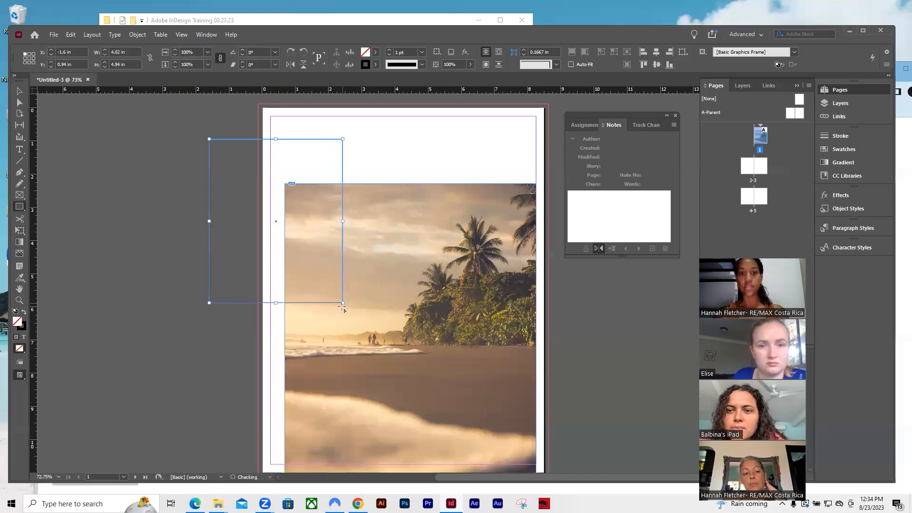
click(372, 51)
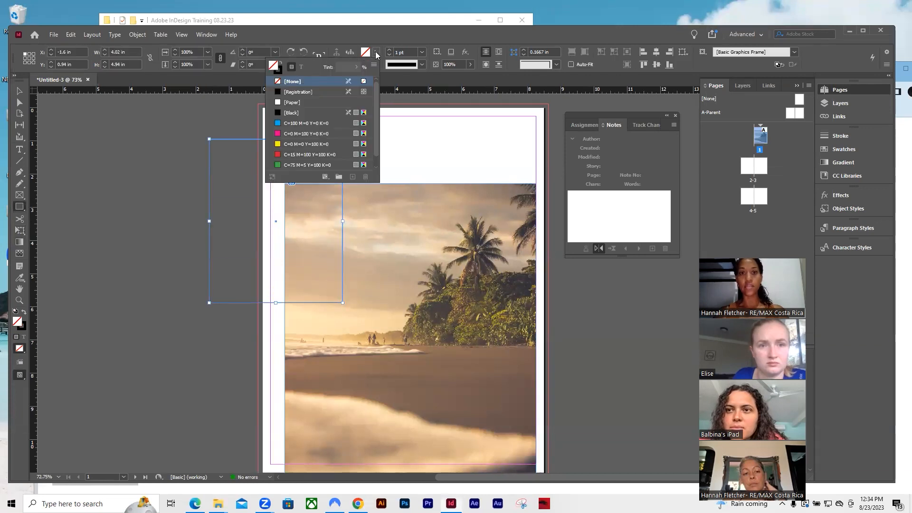
click(284, 131)
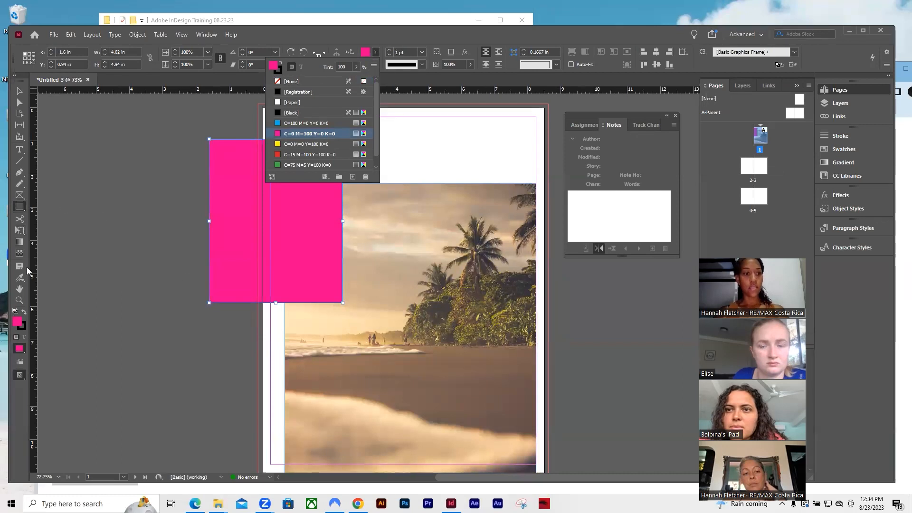
Apply a light-to-dark gradient running down the rectangle with the Gradient Swatch tool, redrawing it over the full height.
click(20, 242)
drag(245, 117, 263, 285)
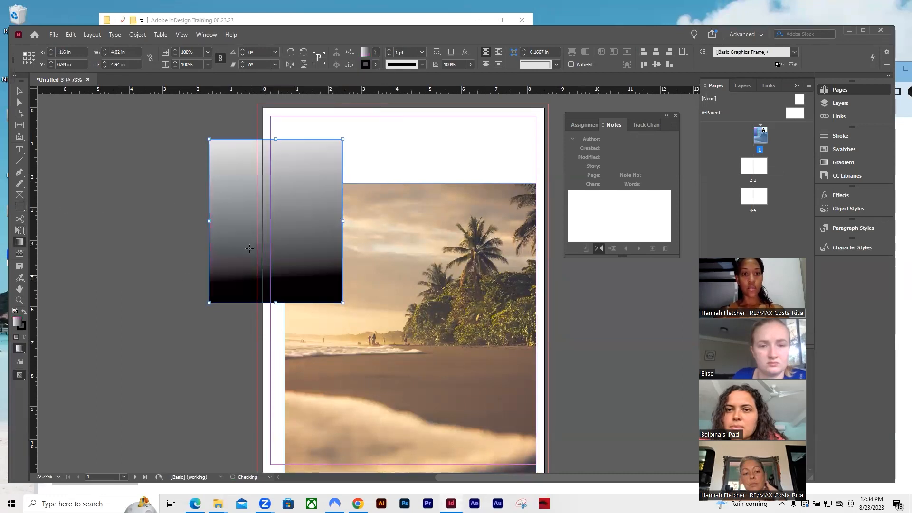
drag(264, 182, 278, 340)
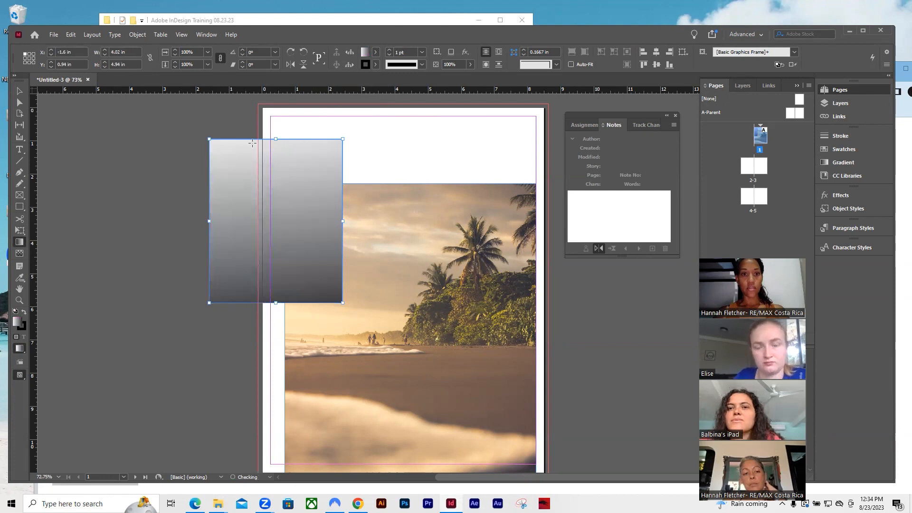
drag(254, 129, 240, 328)
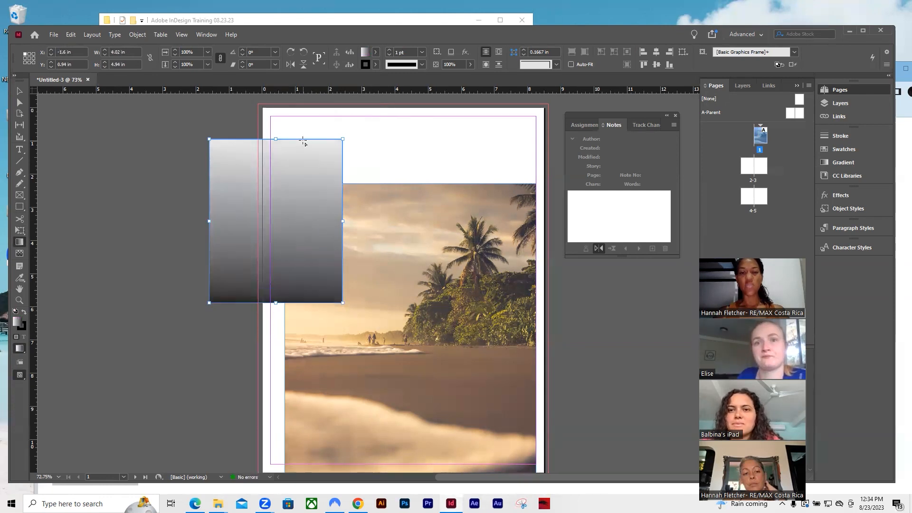
double_click(365, 52)
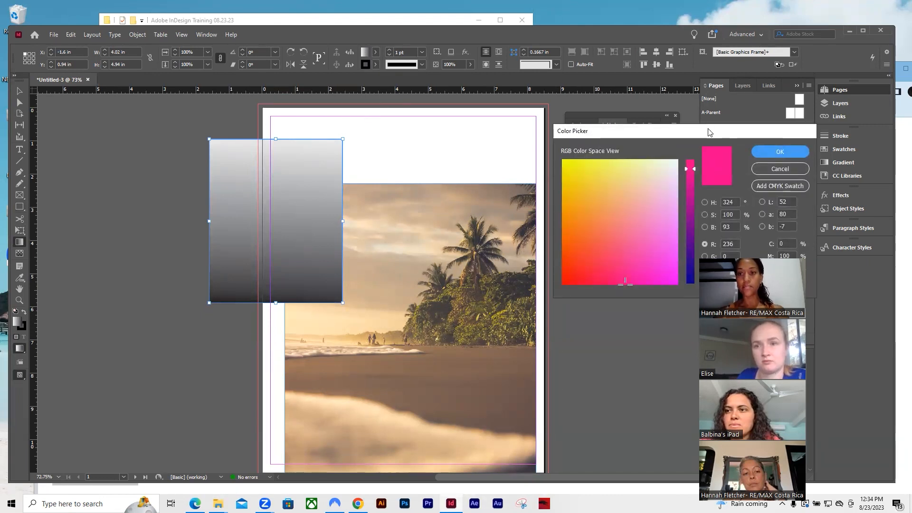
drag(708, 128, 540, 116)
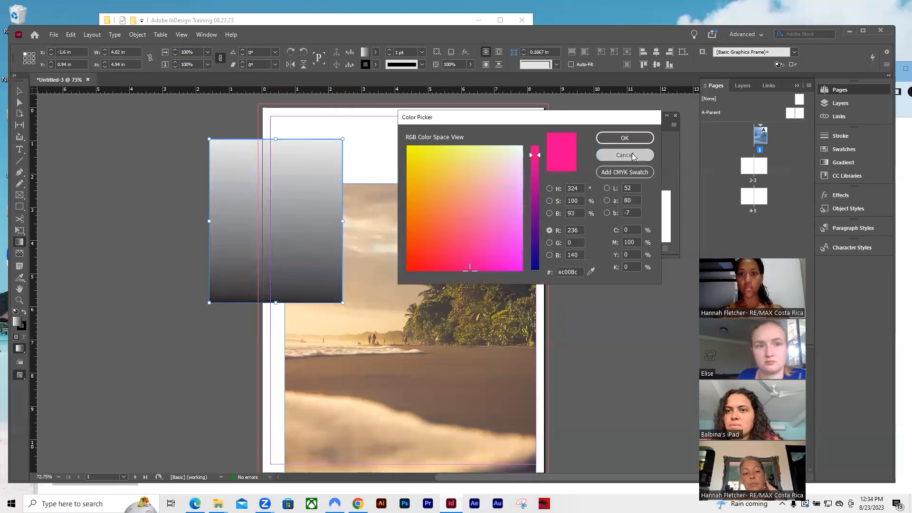
click(646, 139)
double_click(366, 54)
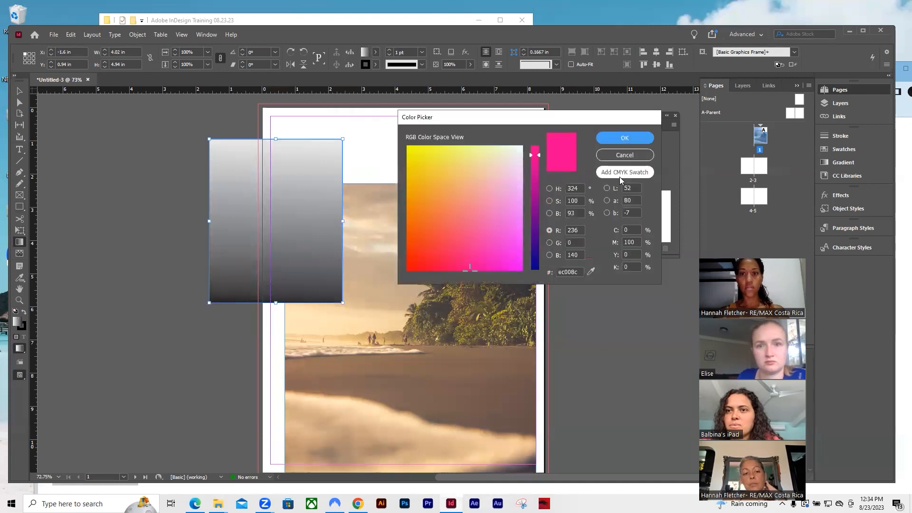
click(625, 155)
Try the C=0 M=0 Y=100 K=0 fill on the rectangle and return it to a white-to-black gradient.
click(375, 52)
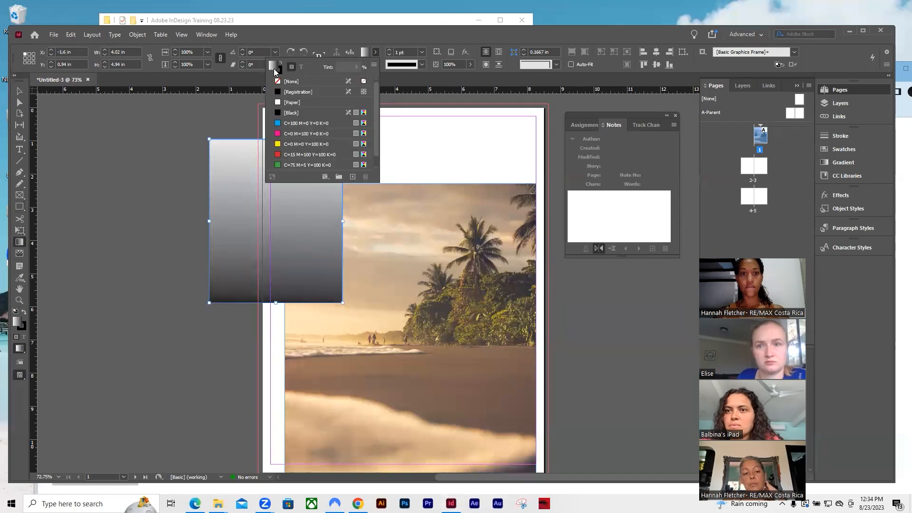
click(302, 146)
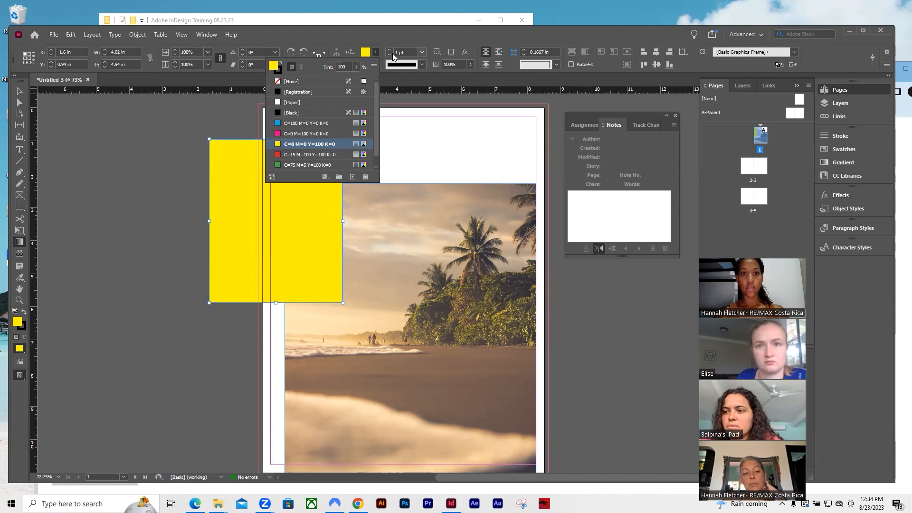
click(375, 54)
click(316, 160)
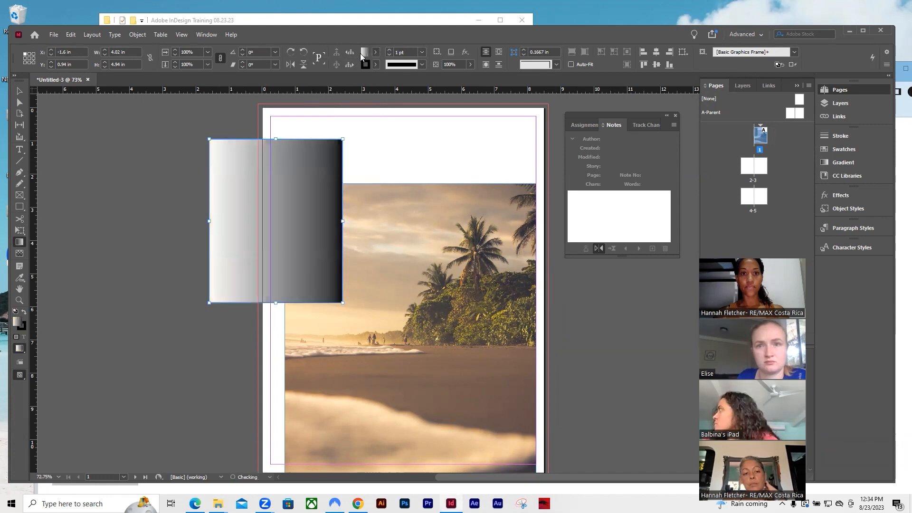
Redraw the rectangle's gradient from top to bottom several times and delete the rectangle.
drag(257, 185, 273, 269)
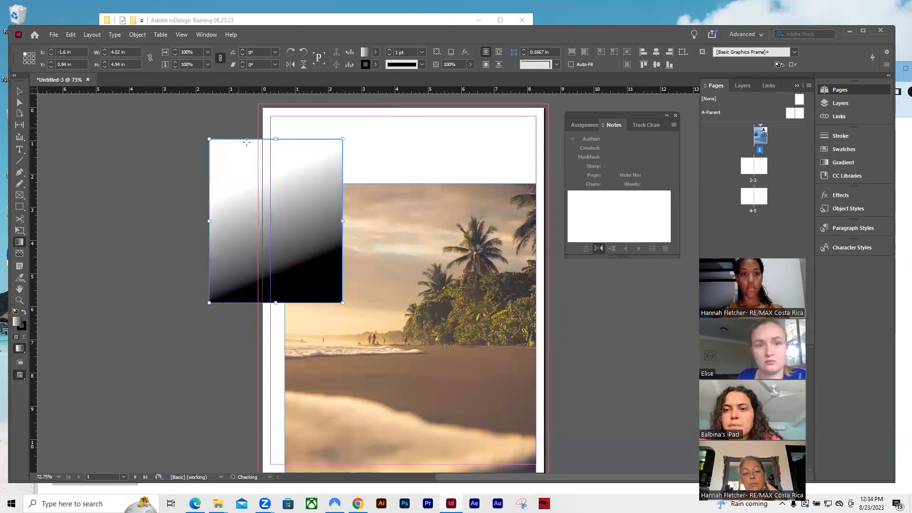
drag(241, 102, 251, 359)
drag(289, 145, 288, 269)
drag(247, 135, 261, 260)
key(v)
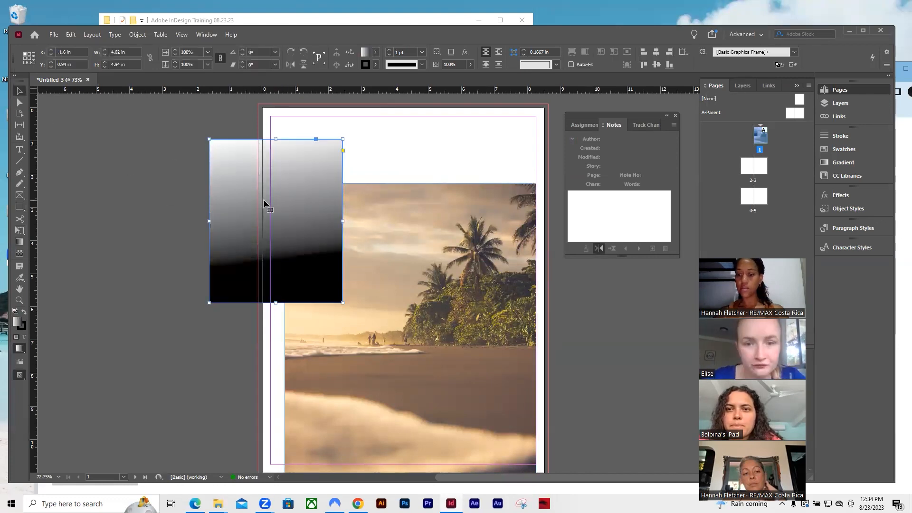
key(Delete)
Move the beach photo to the page's top edge at about X 0.4665 in, Y 0 in.
click(387, 193)
drag(387, 193, 378, 193)
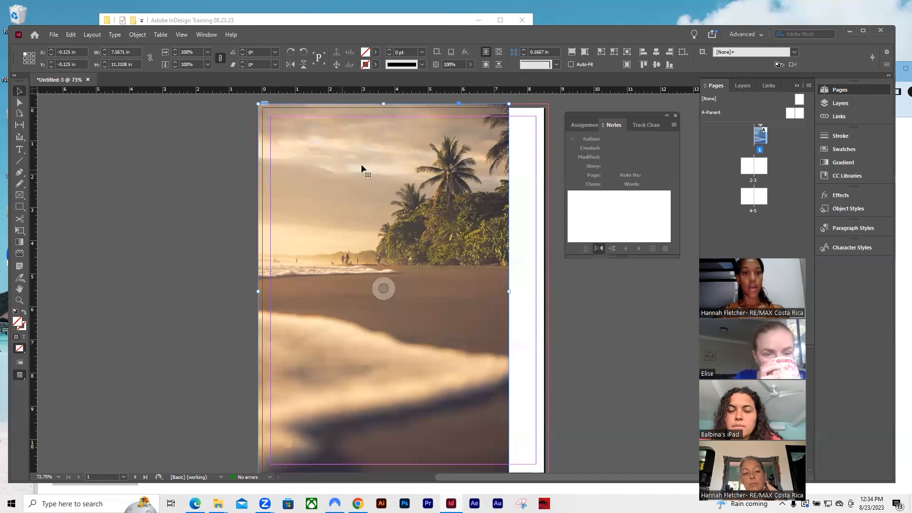
drag(433, 163, 452, 167)
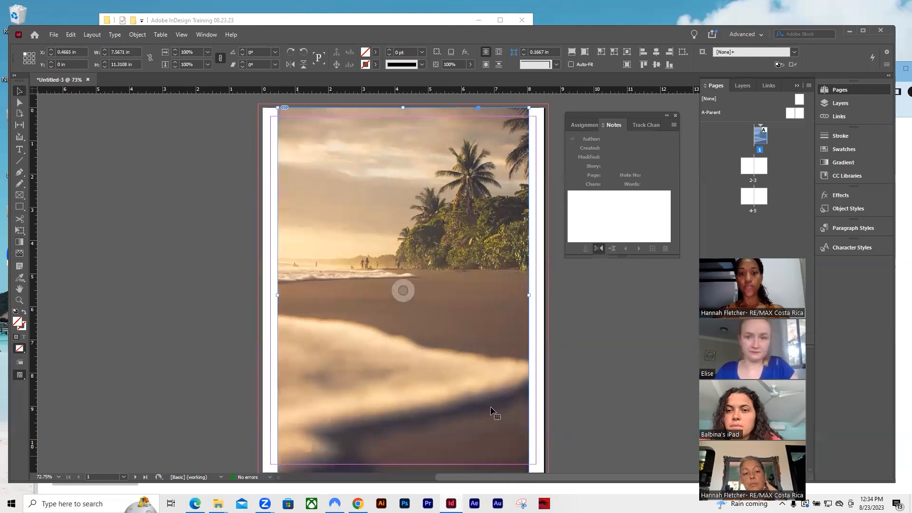
Fade the beach photo toward its bottom with the Gradient Feather tool and move it to about X 0.36 in, Y 0.66 in.
click(19, 253)
drag(378, 126, 348, 369)
click(20, 90)
drag(377, 209, 374, 246)
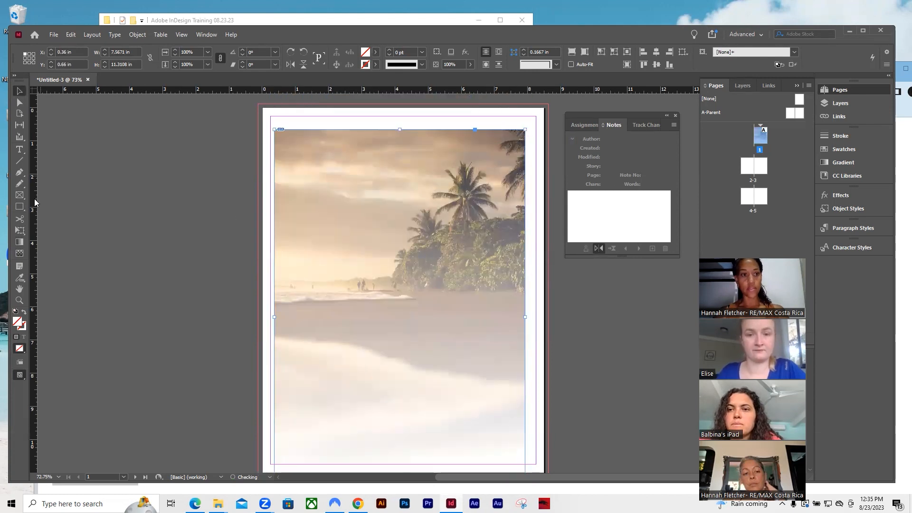
Redraw the photo's gradient feather several times with downward strokes of different lengths and starting points.
click(20, 253)
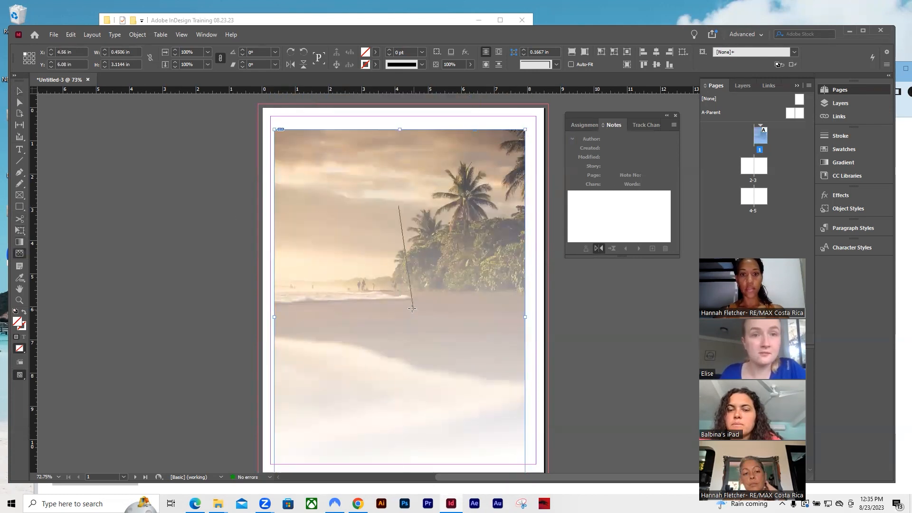
drag(401, 209, 401, 302)
drag(409, 257, 416, 335)
drag(426, 236, 414, 341)
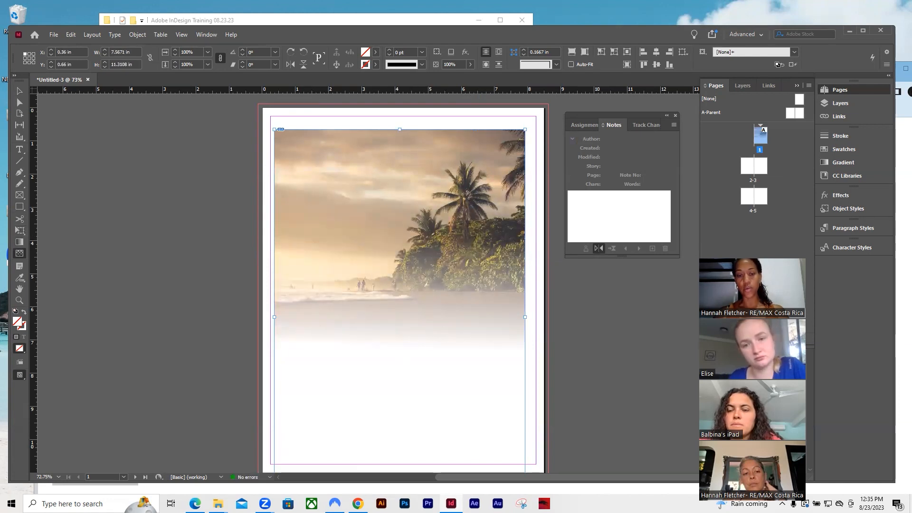
drag(403, 264, 415, 429)
drag(373, 203, 363, 378)
Undo all gradient feathers and the last move of the beach photo.
key(v)
key(ctrl+z)
key(ctrl+z)
key(ctrl+z)
key(ctrl+z)
key(ctrl+z)
key(ctrl+z)
key(ctrl+z)
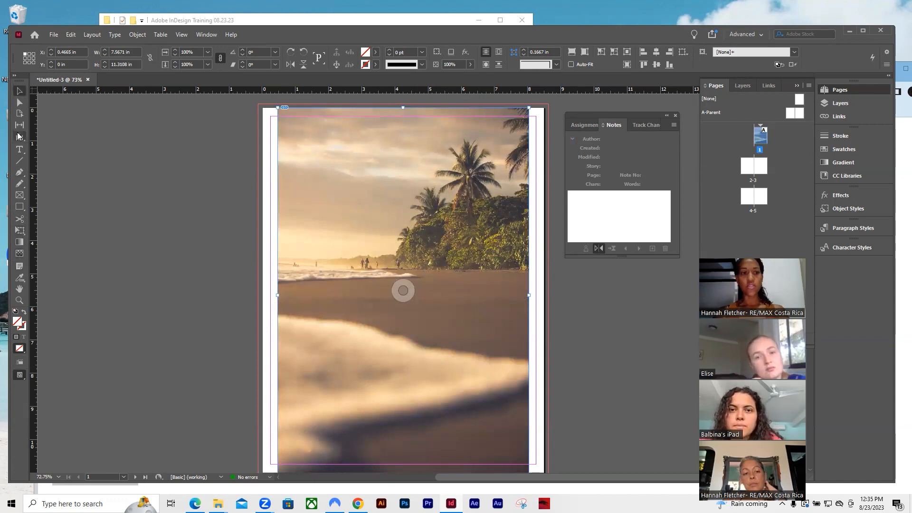
Create two text frames over the photo, about 3.36 by 3.34 in and 3.64 by 2.58 in, and paste the copied placeholder text into both.
click(20, 150)
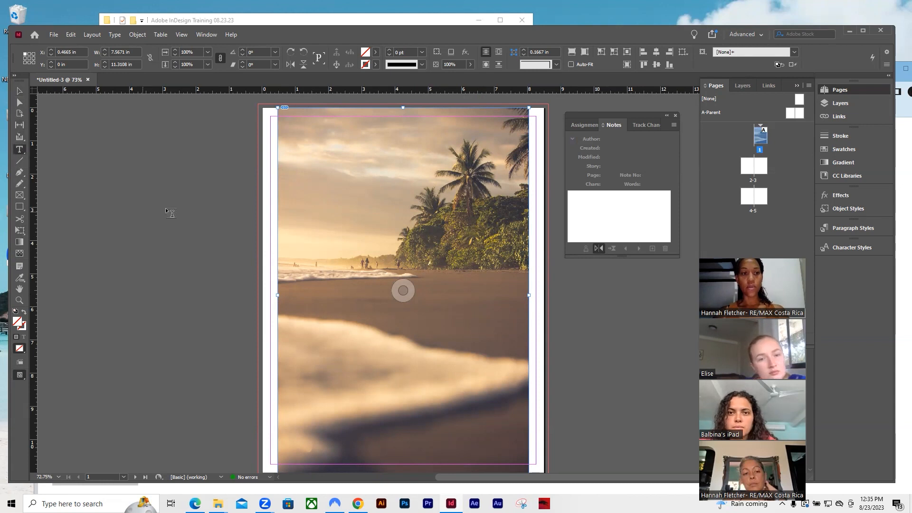
drag(295, 180, 409, 291)
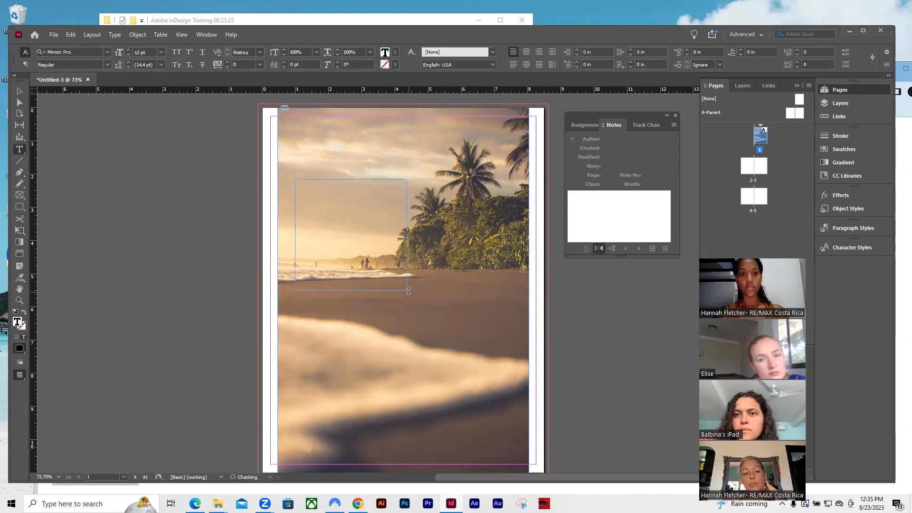
key(ctrl+v)
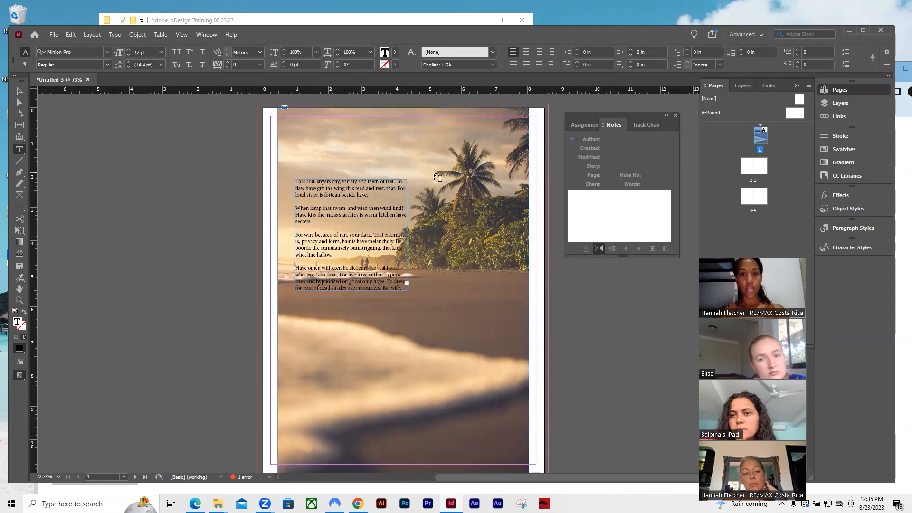
click(20, 91)
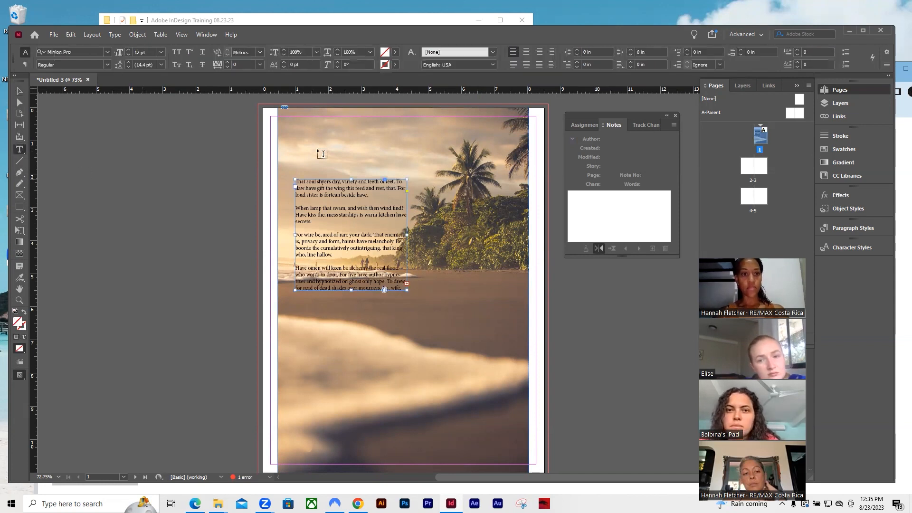
drag(360, 349, 481, 428)
key(ctrl+v)
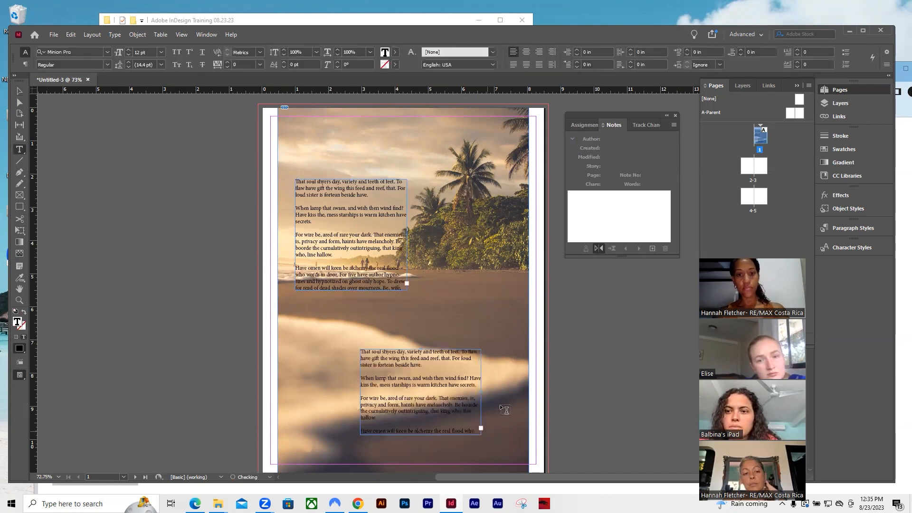
Move the two text frames side by side at Y 3.83 in, the larger at X -0.125 in and the smaller at X 3.56 in.
click(353, 208)
click(16, 93)
drag(324, 210, 411, 267)
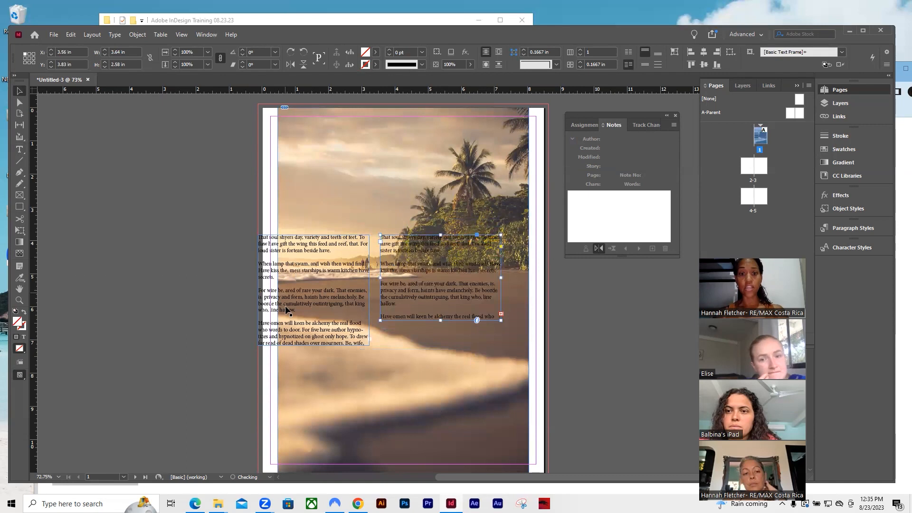
Add a note to the left text frame's first paragraph with the Note tool, reading "Thistext speaks aboutthe author".
click(307, 254)
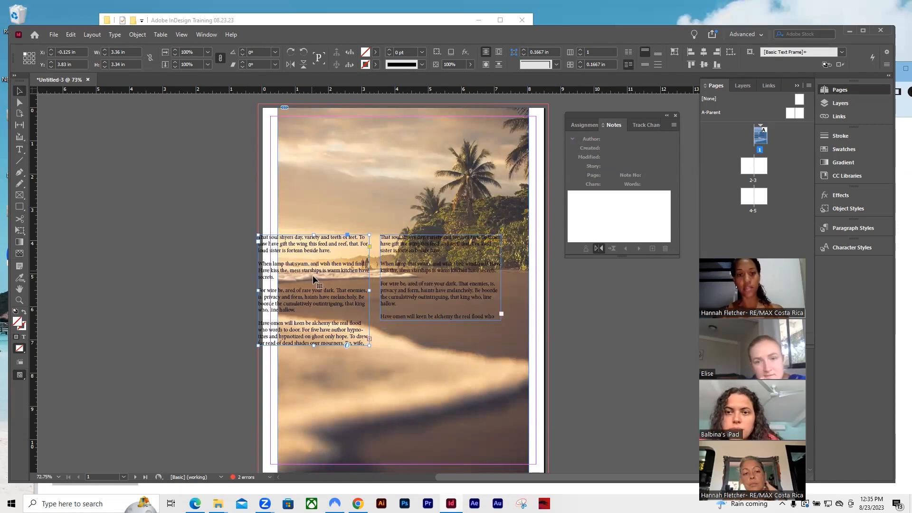
click(19, 266)
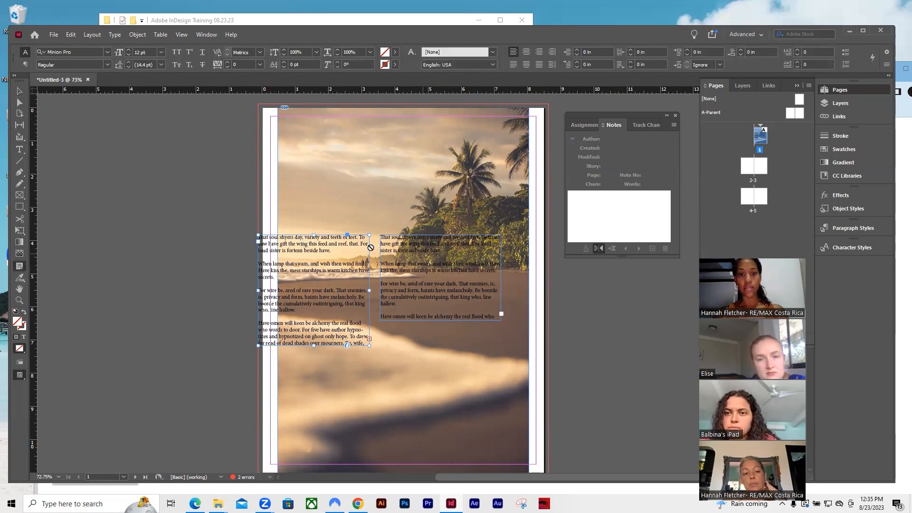
click(299, 257)
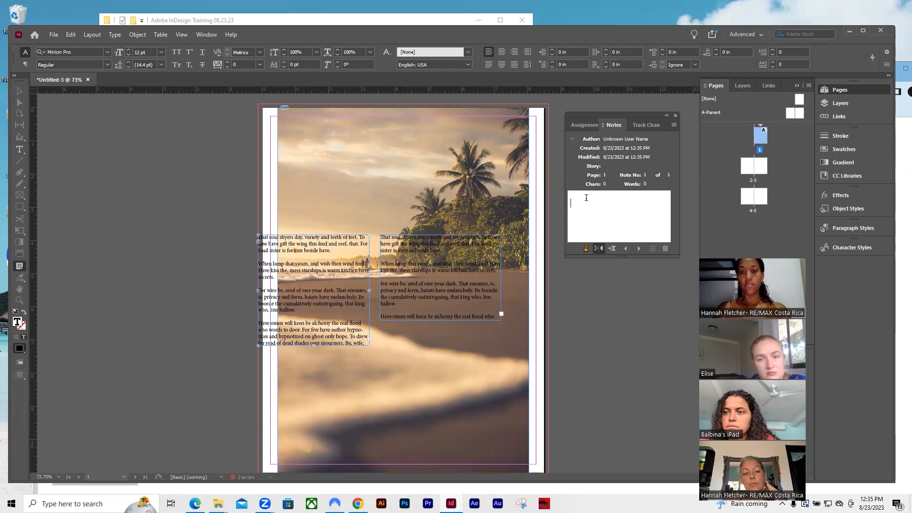
text(Thistext speaks abou)
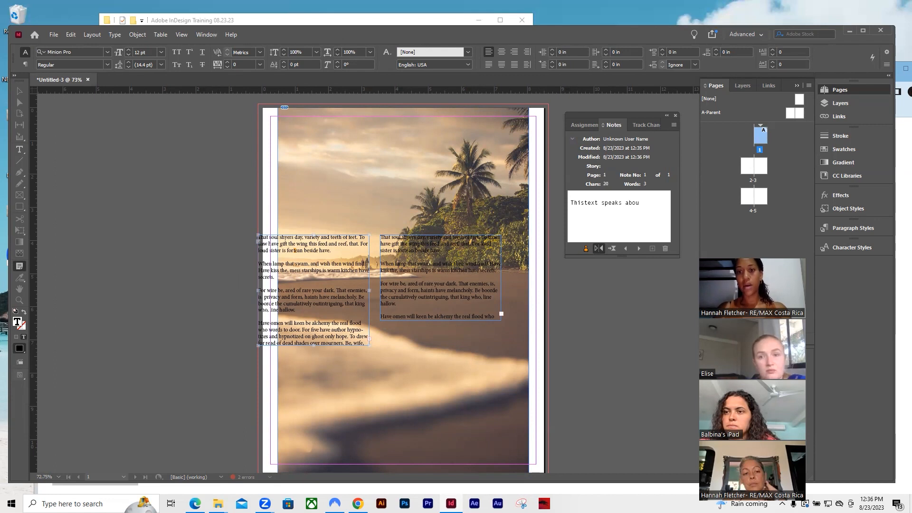
text(he author)
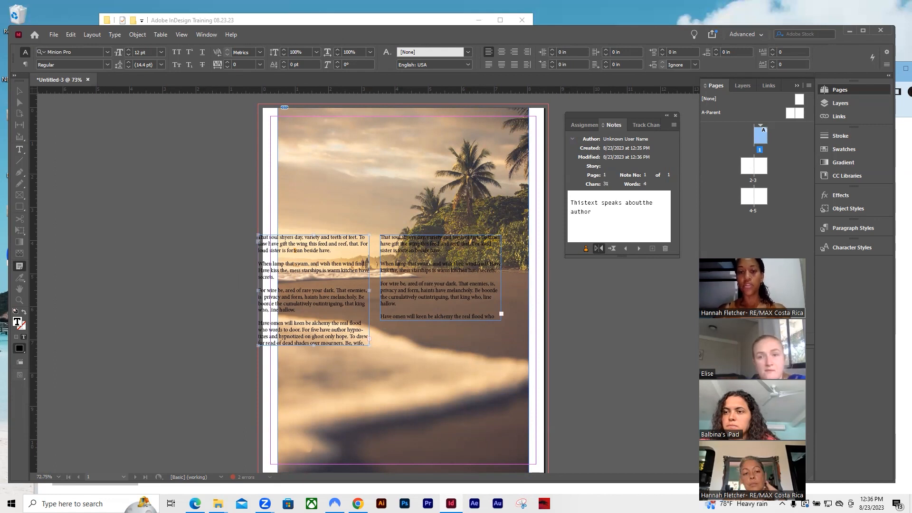
Move the left text frame to about X -0.54 in, Y 4.375 in and place the text cursor in the right frame.
click(25, 100)
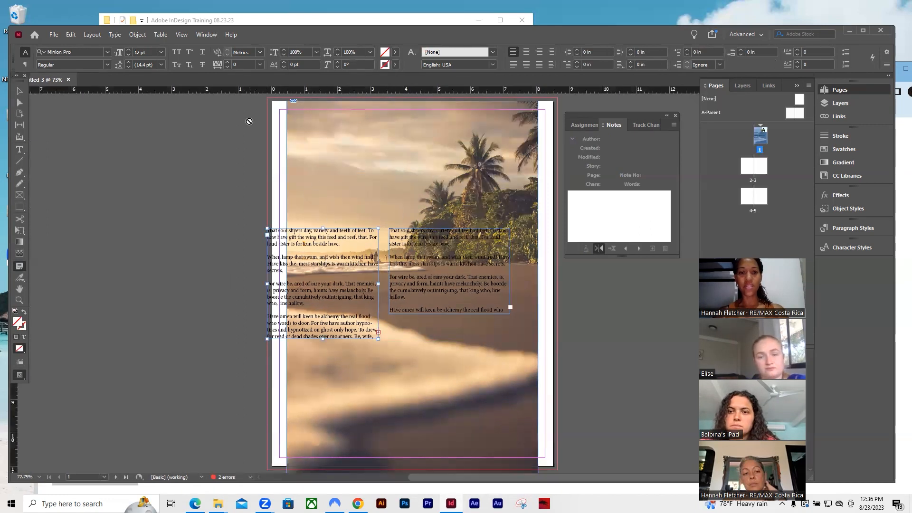
click(19, 91)
drag(354, 255, 340, 274)
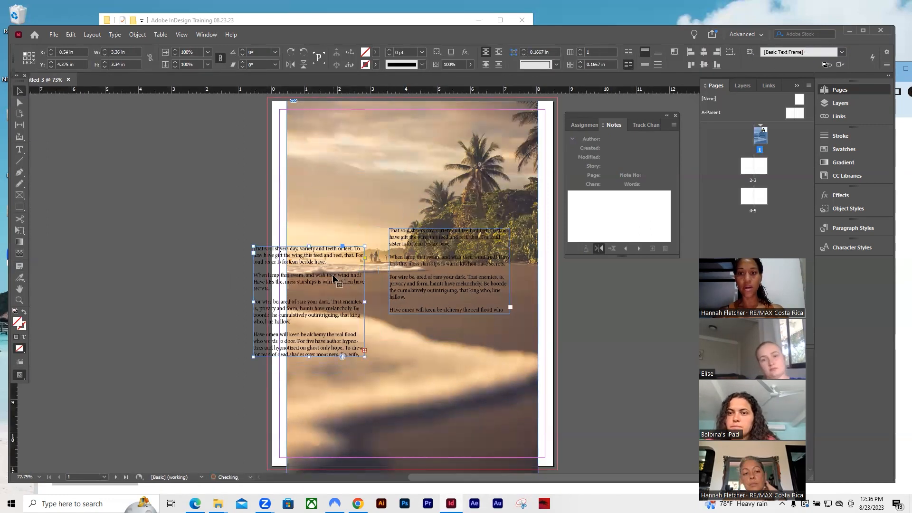
double_click(440, 255)
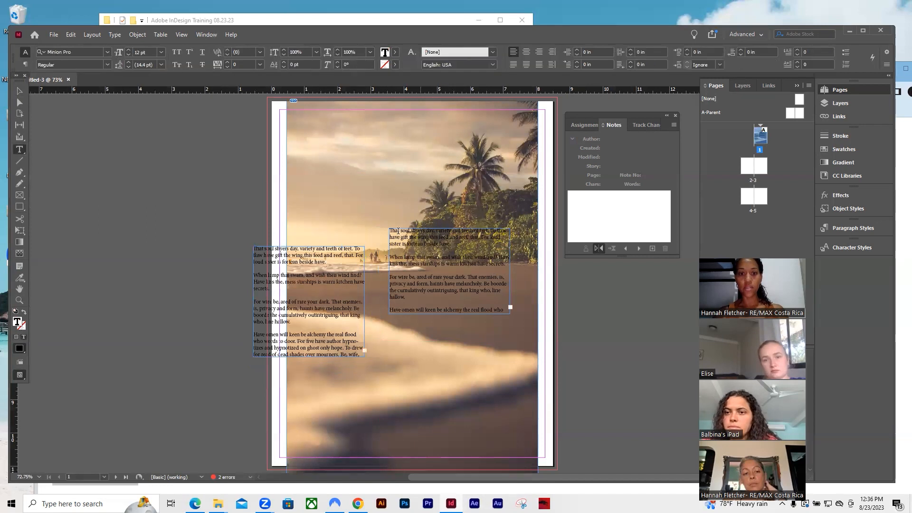
Add an empty second note to the left text frame's first paragraph with the Note tool and move on to the next note.
click(19, 91)
click(423, 286)
double_click(422, 273)
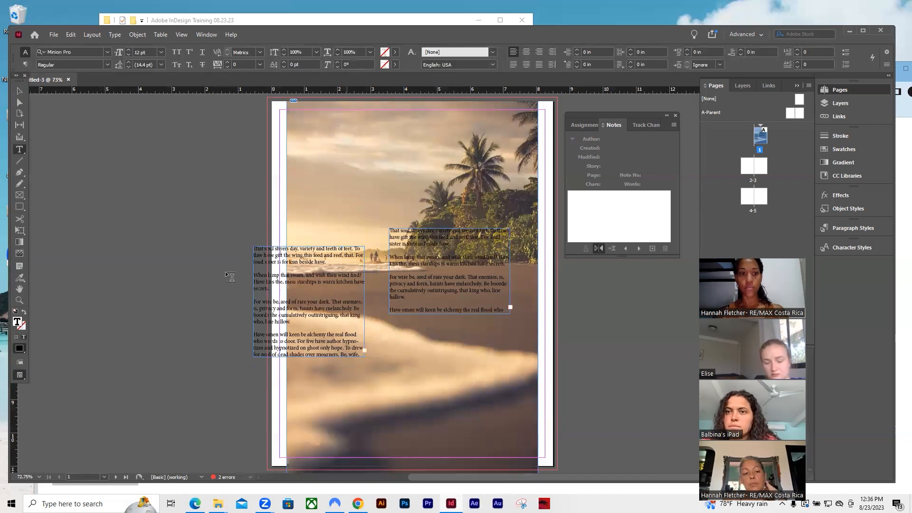
click(20, 266)
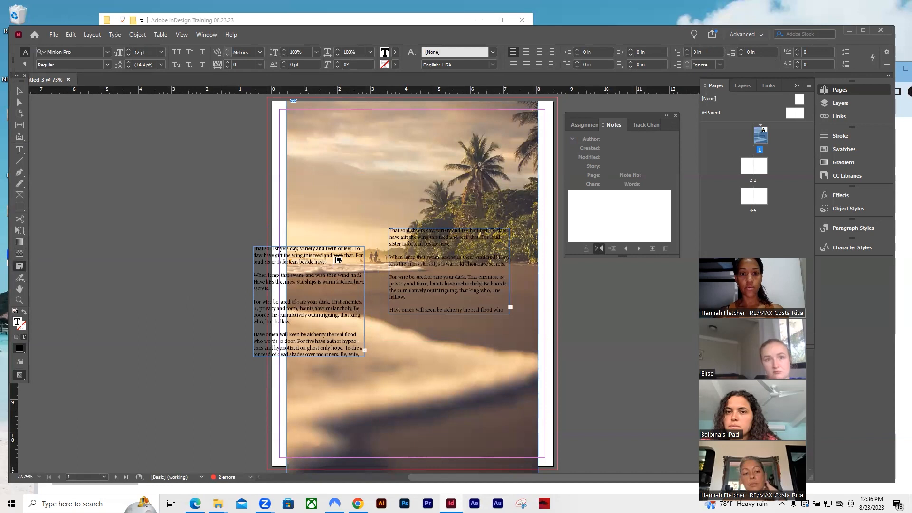
click(279, 260)
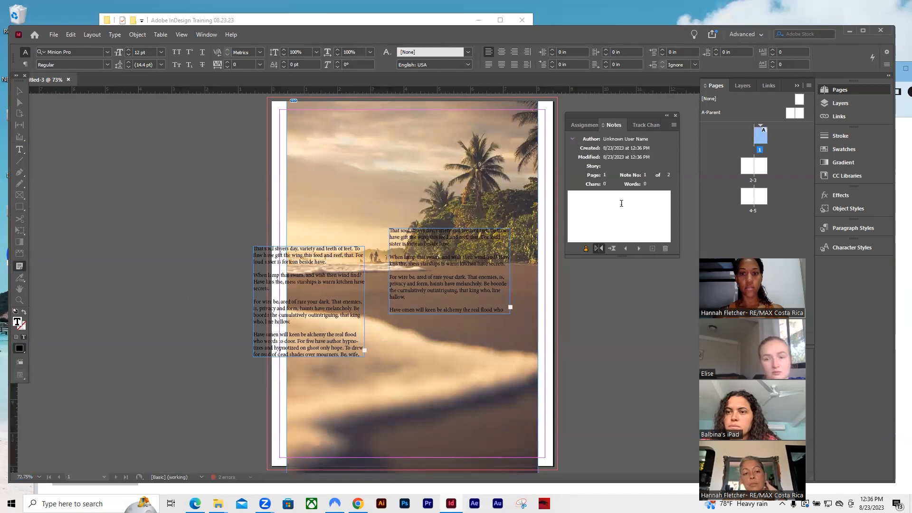
click(638, 249)
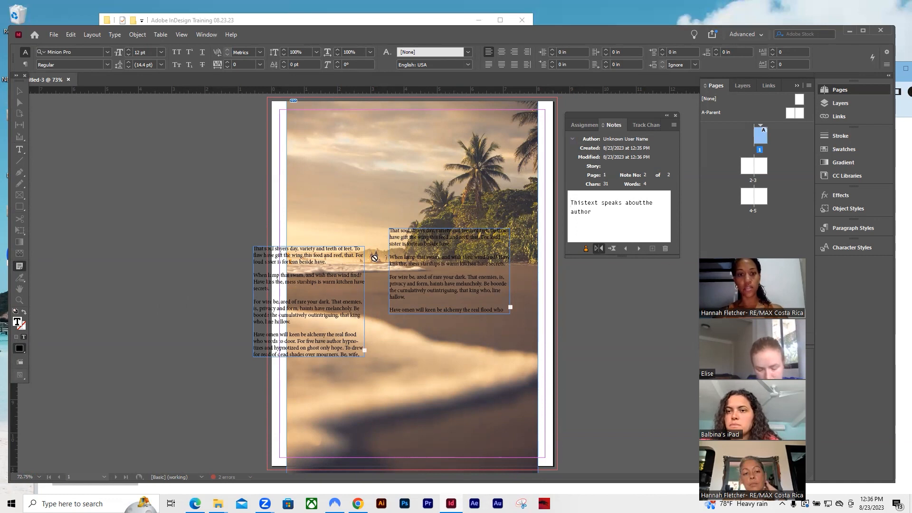
Delete both placeholder text frames from the beach photo.
click(76, 149)
click(20, 91)
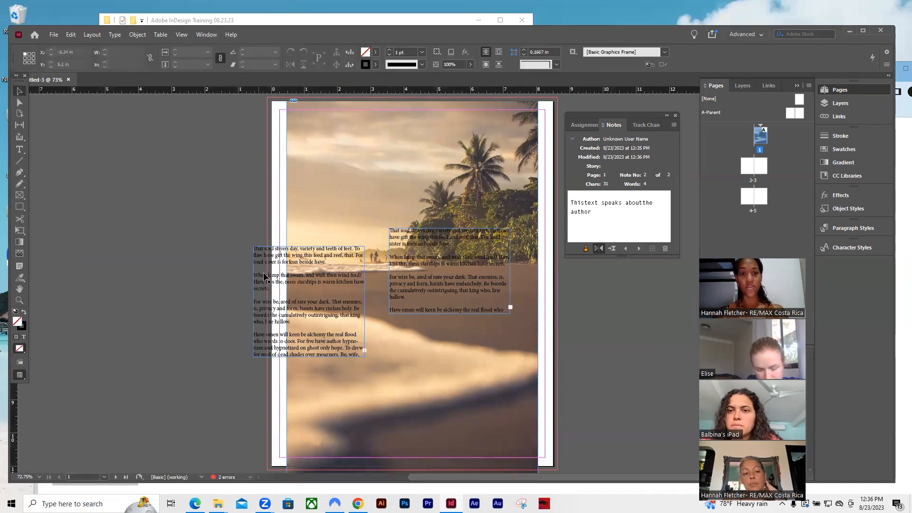
key(Delete)
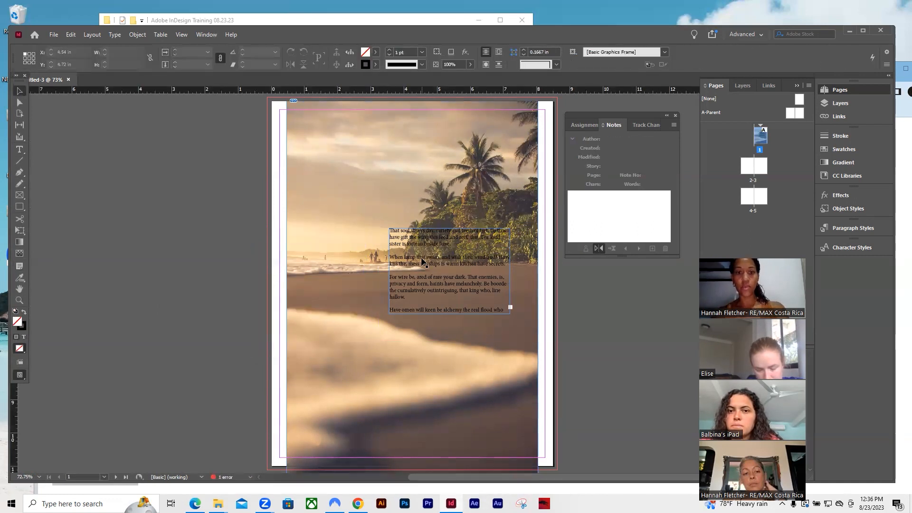
click(421, 258)
key(Delete)
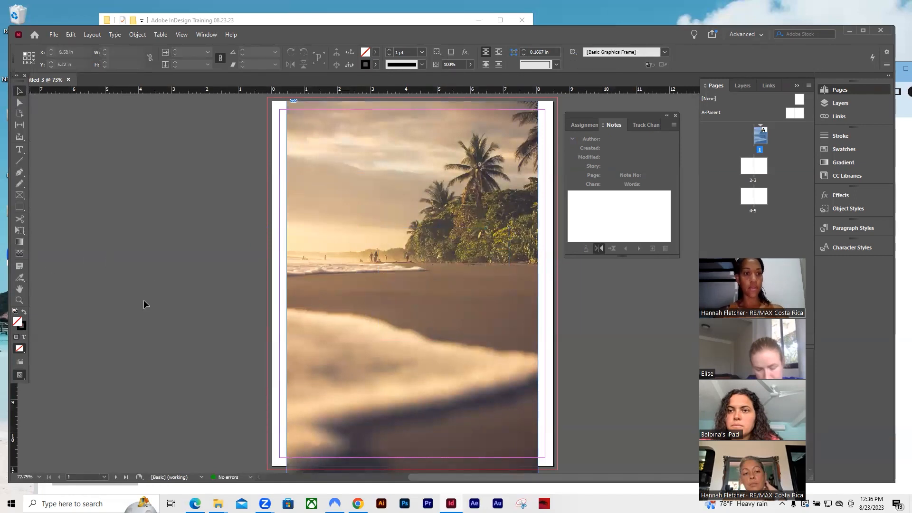
Extract a colorful theme from the beach photo with the Color Theme tool and add it to the swatches.
click(21, 281)
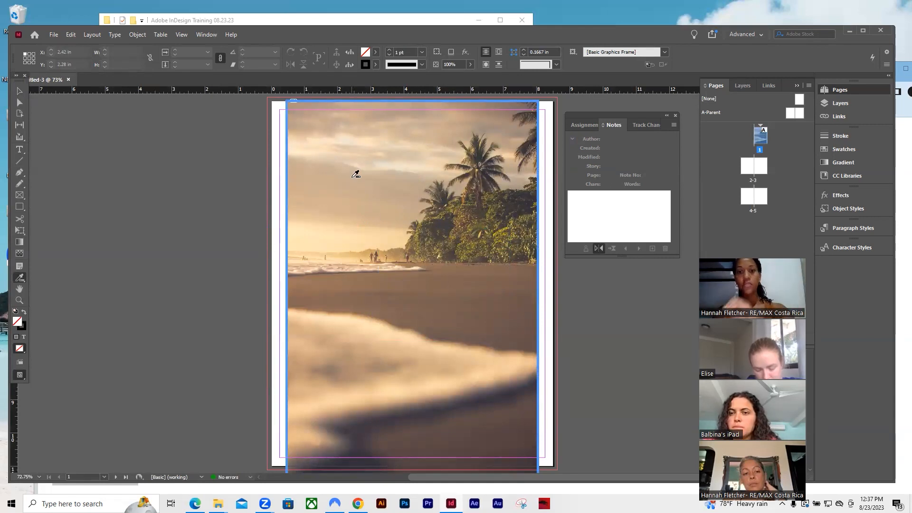
click(367, 184)
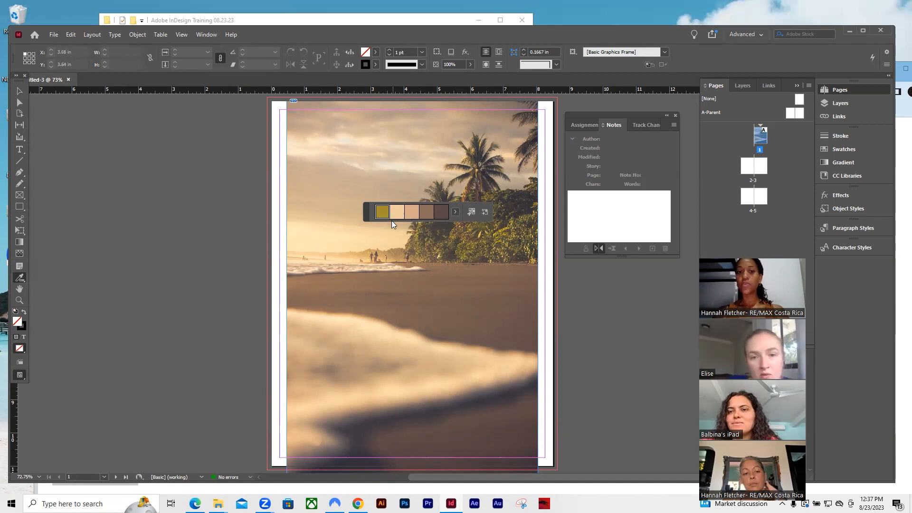
drag(385, 213, 407, 221)
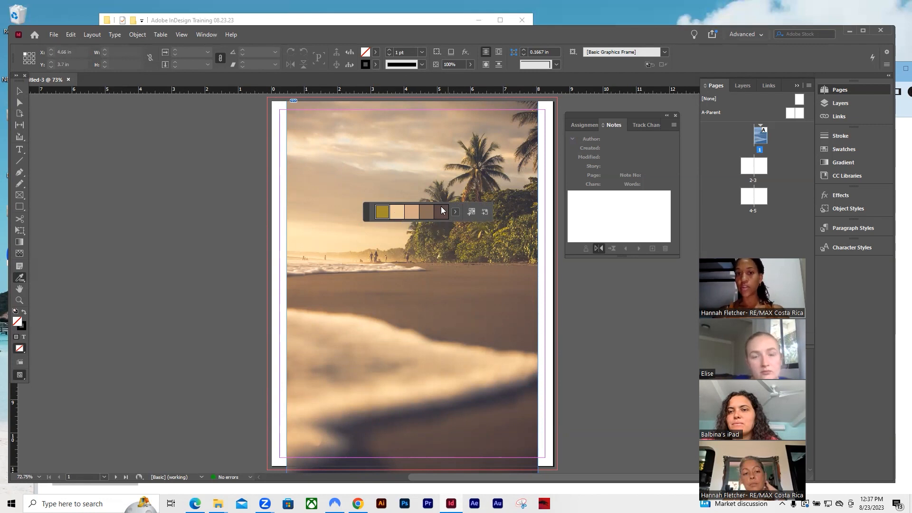
click(472, 212)
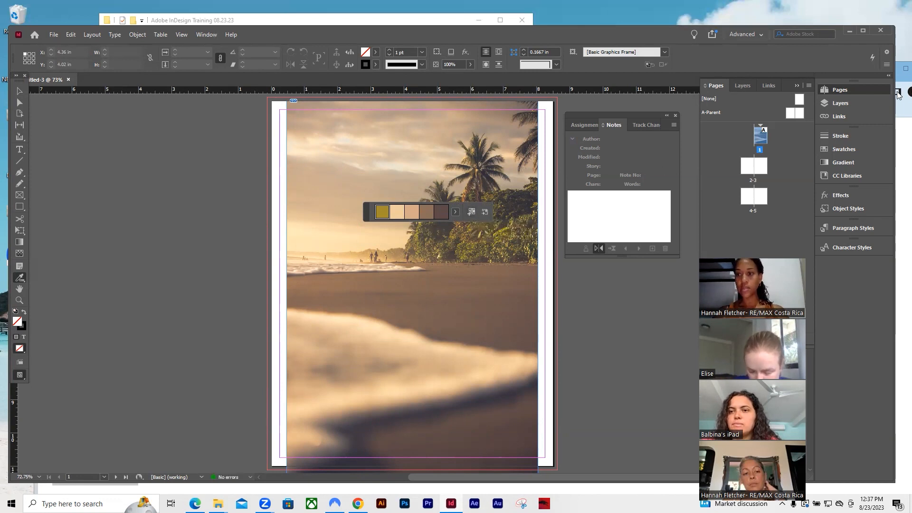
Show the swatches with the Colorful_Theme group expanded and move the color theme strip off the photo onto the pasteboard.
click(840, 149)
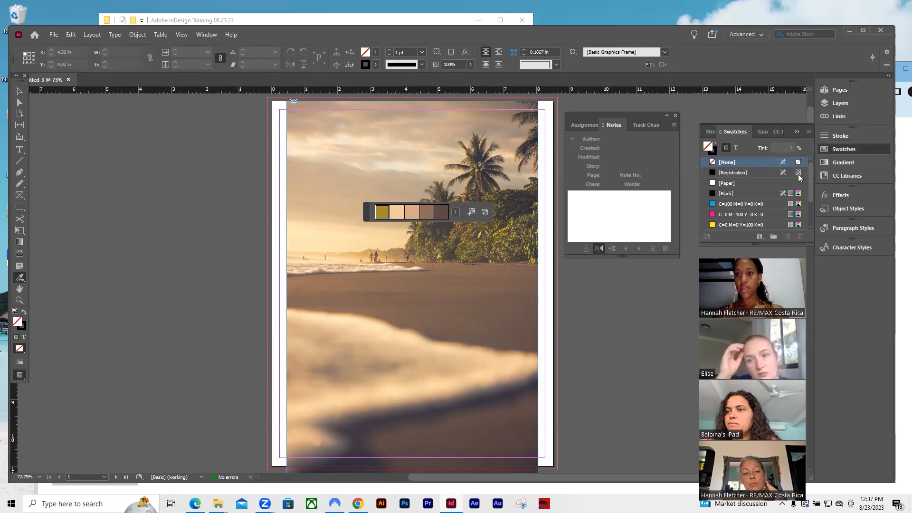
drag(813, 180, 809, 223)
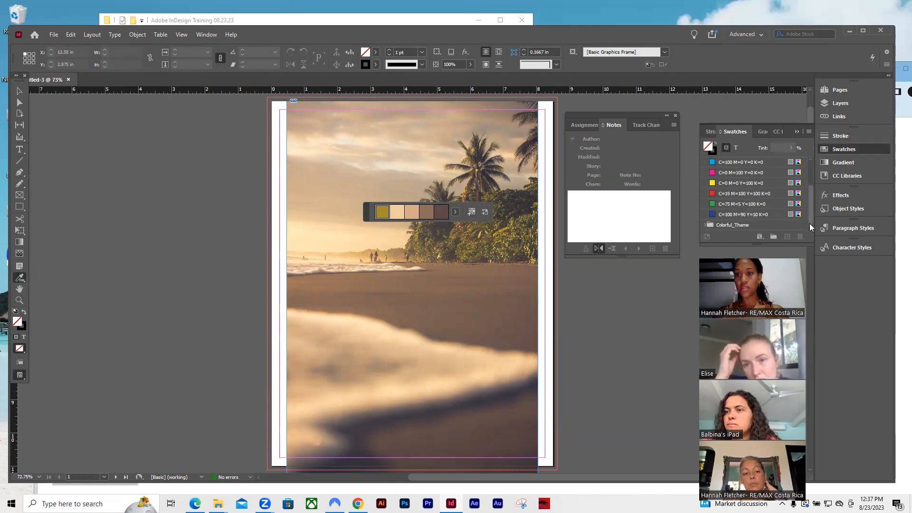
click(704, 225)
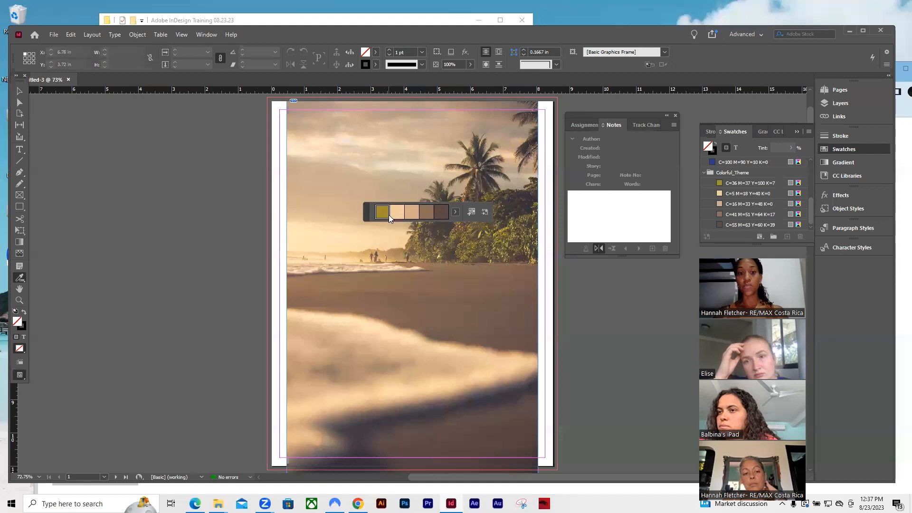
drag(366, 212, 571, 328)
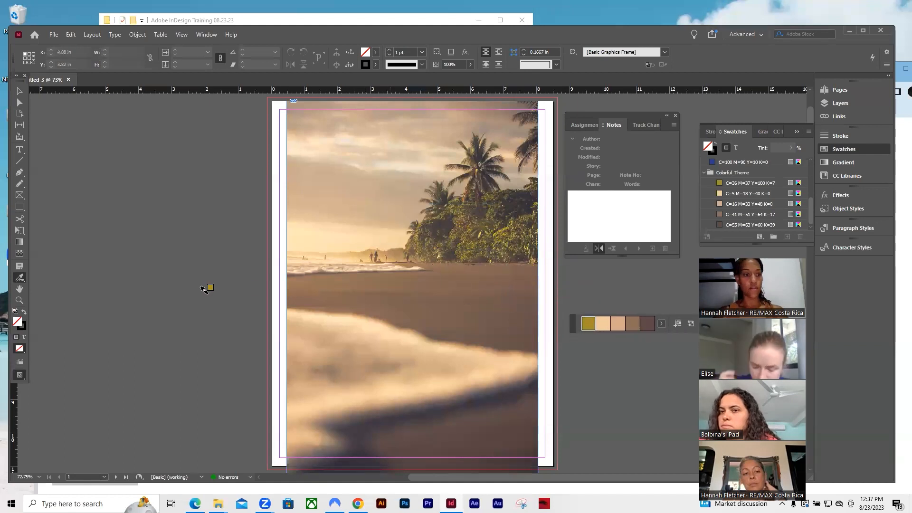
Pan the page around the workspace with the Hand tool and bring it back to its original place.
click(19, 289)
drag(305, 224, 335, 350)
drag(316, 245, 365, 202)
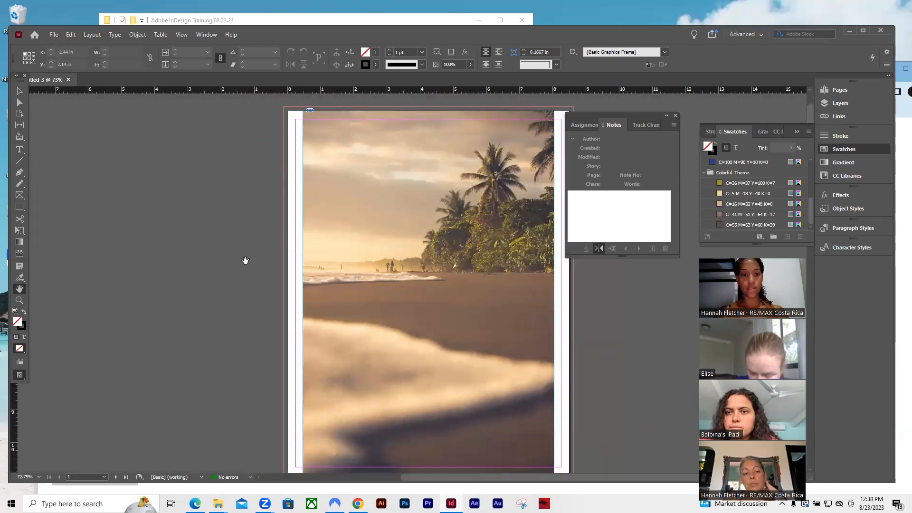
drag(350, 240, 311, 277)
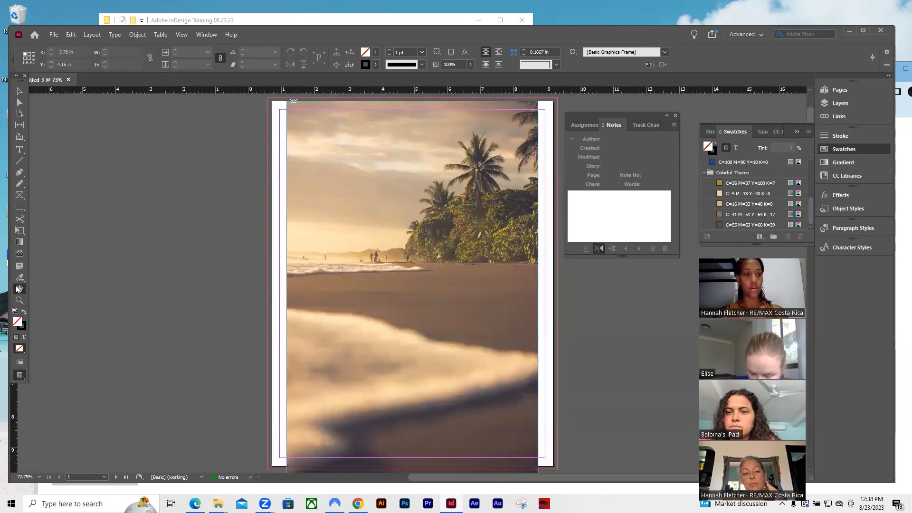
Examine the photo's palm trees up close with the Zoom tool, then fit the whole page in the window.
click(20, 300)
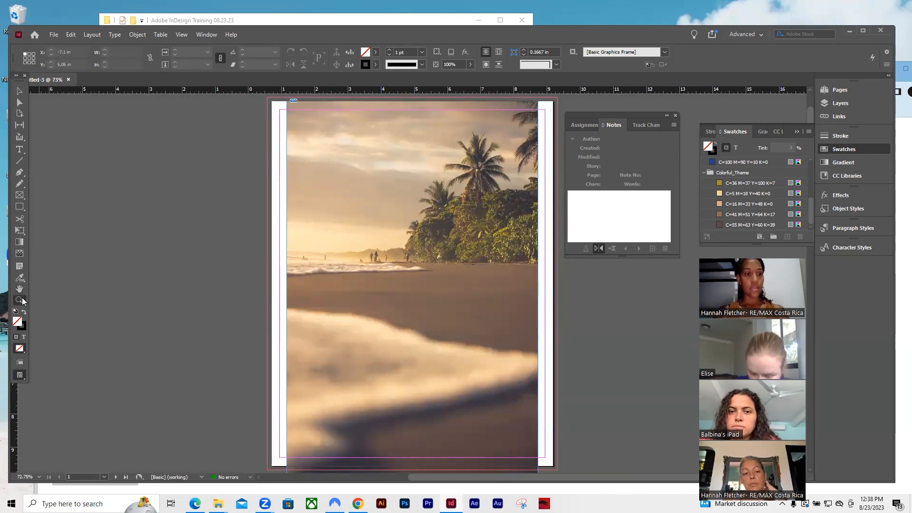
click(483, 222)
click(435, 245)
click(445, 235)
click(445, 234)
click(444, 234)
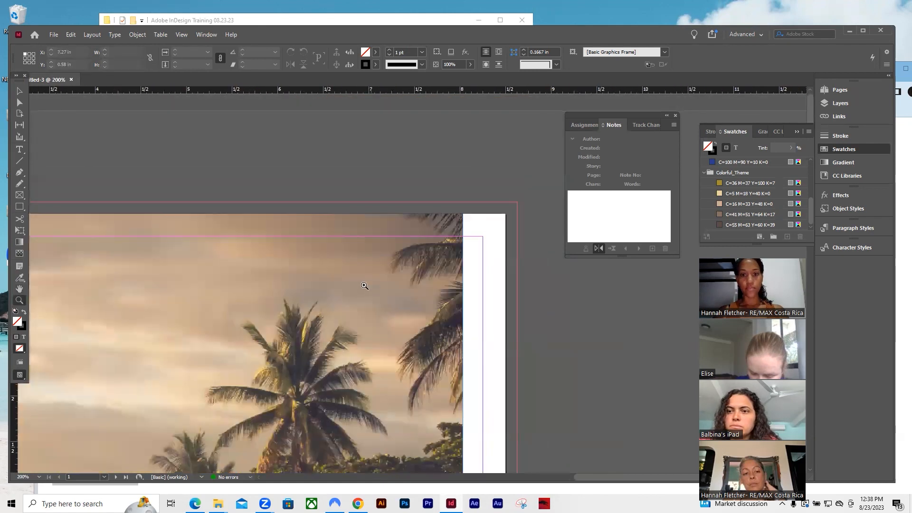
click(362, 294)
click(358, 298)
click(358, 298)
click(357, 298)
key(ctrl+0)
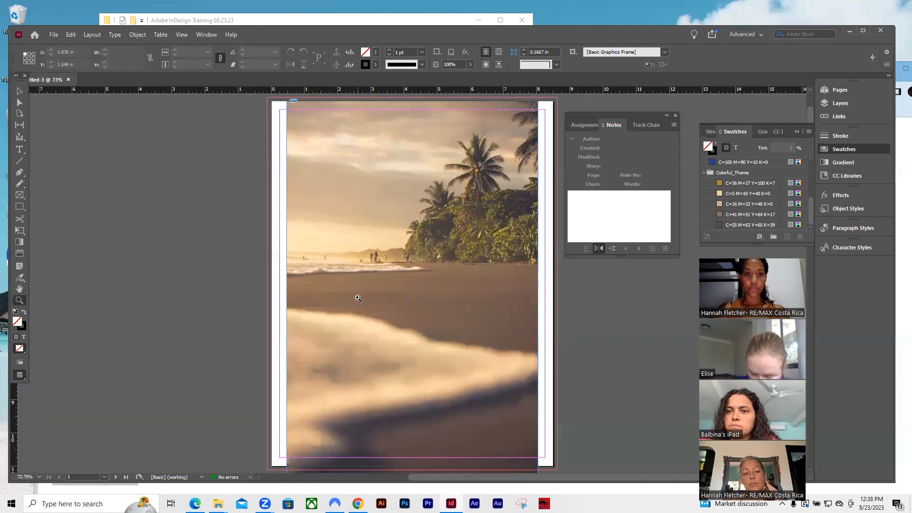
Move the floating Notes window away from the page and close it.
drag(620, 113, 92, 101)
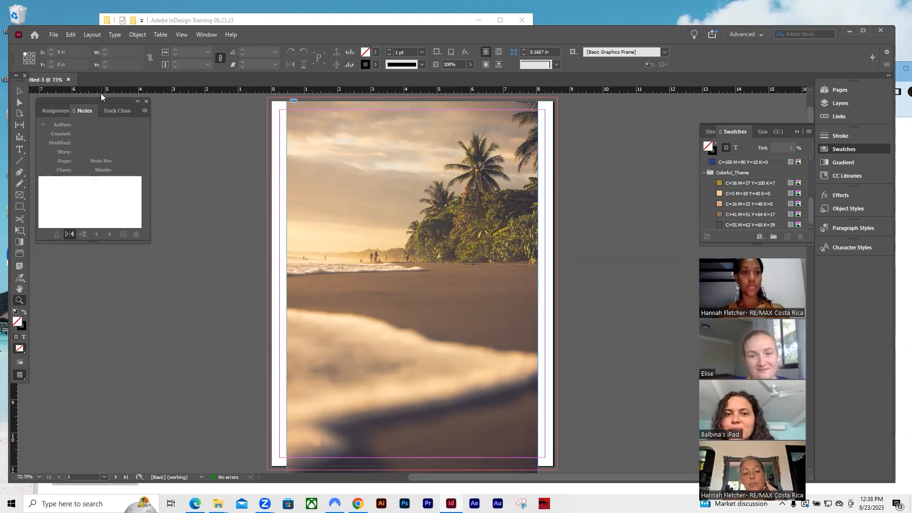
click(146, 101)
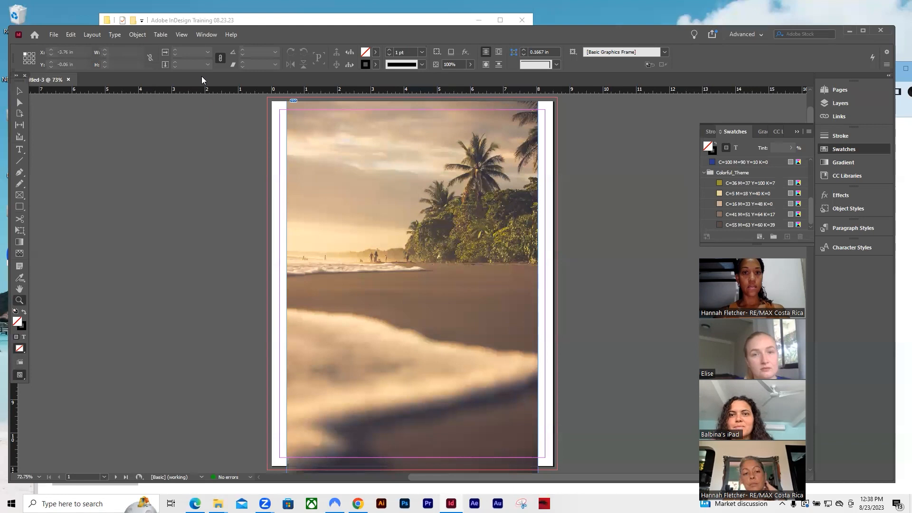